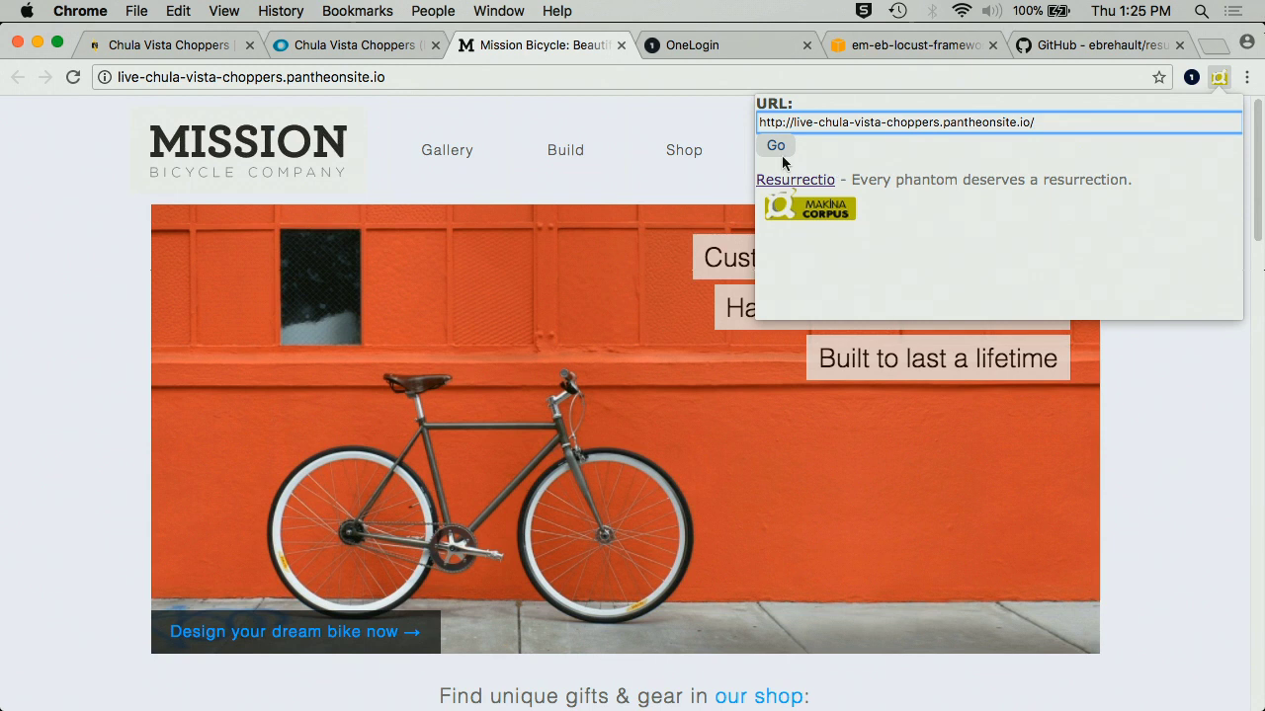
- Start a Resurrectio test recording and open the Fortified Lights product page
click(780, 151)
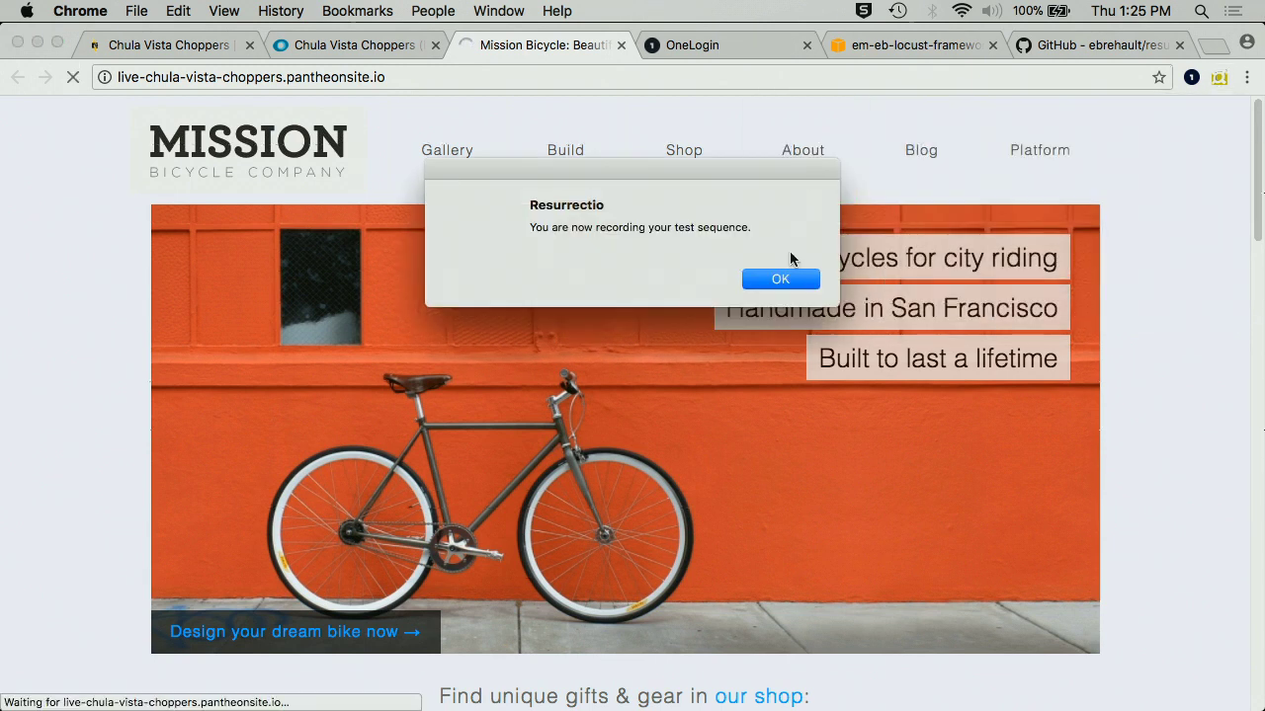
click(779, 280)
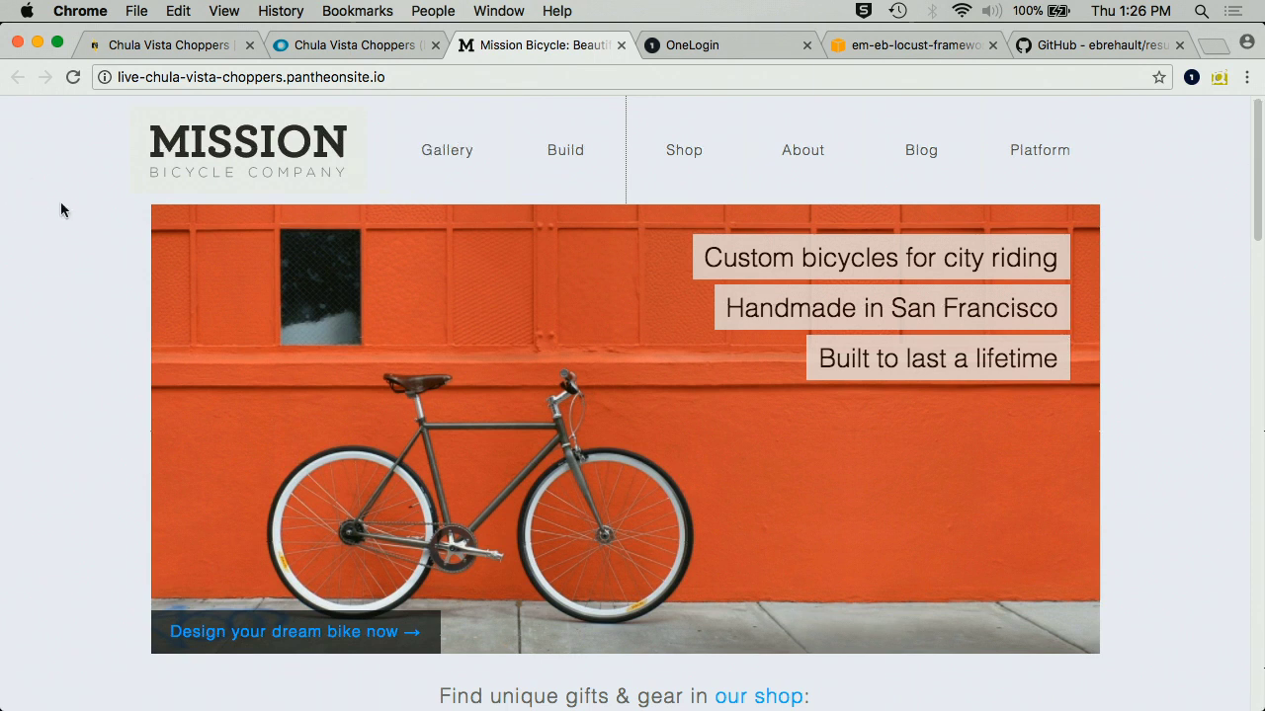
scroll(62, 208, down, 5)
scroll(297, 296, down, 1)
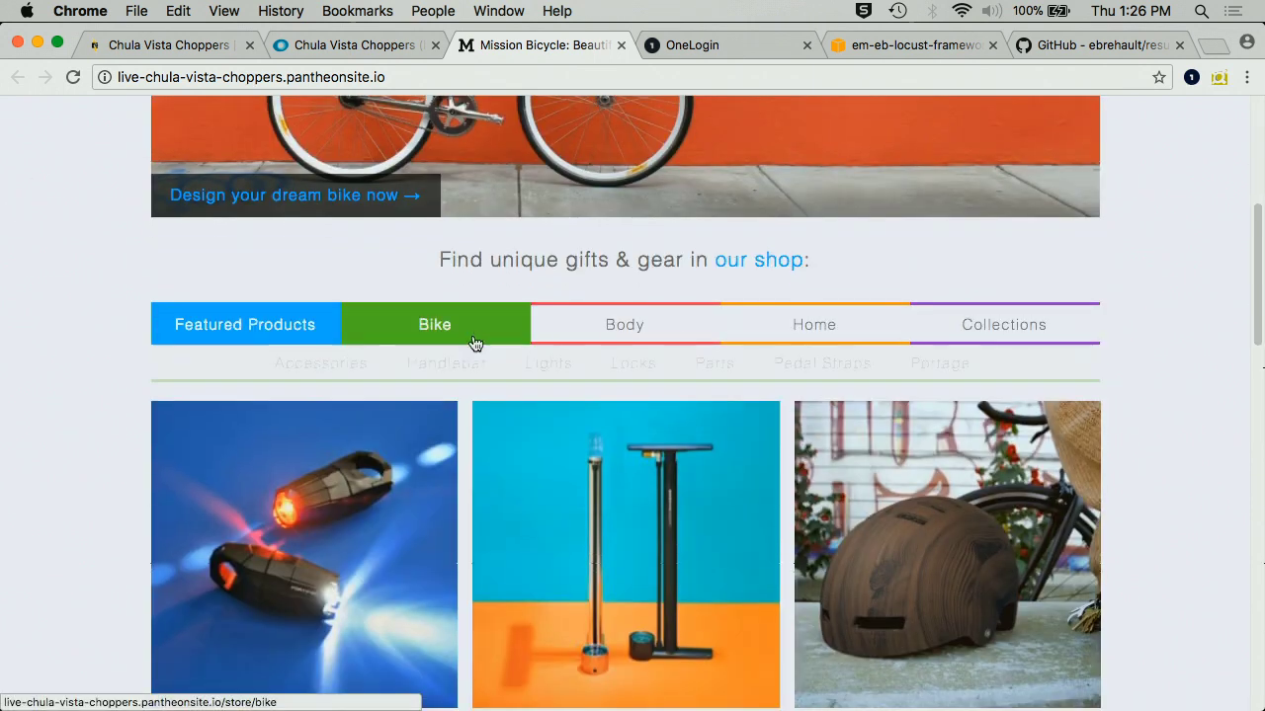
click(318, 556)
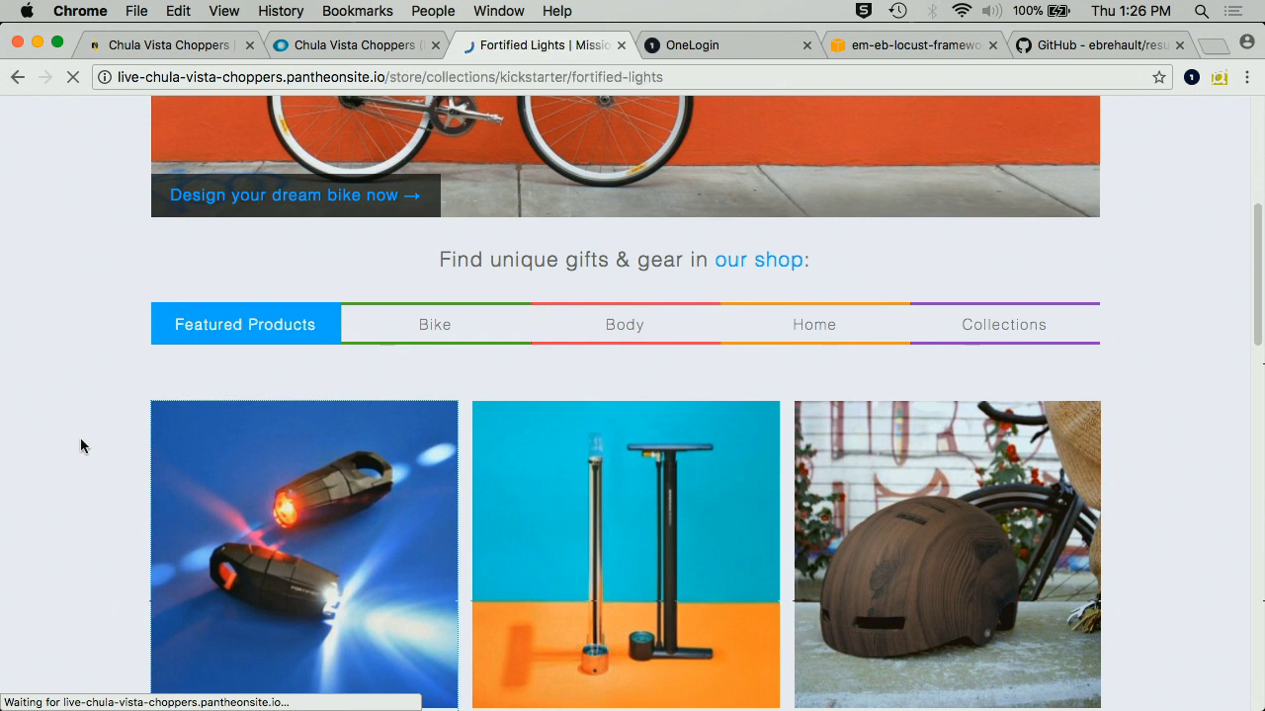
- Add the Front only Fortified Light Set ($65) to the cart and proceed to checkout
scroll(567, 470, down, 1)
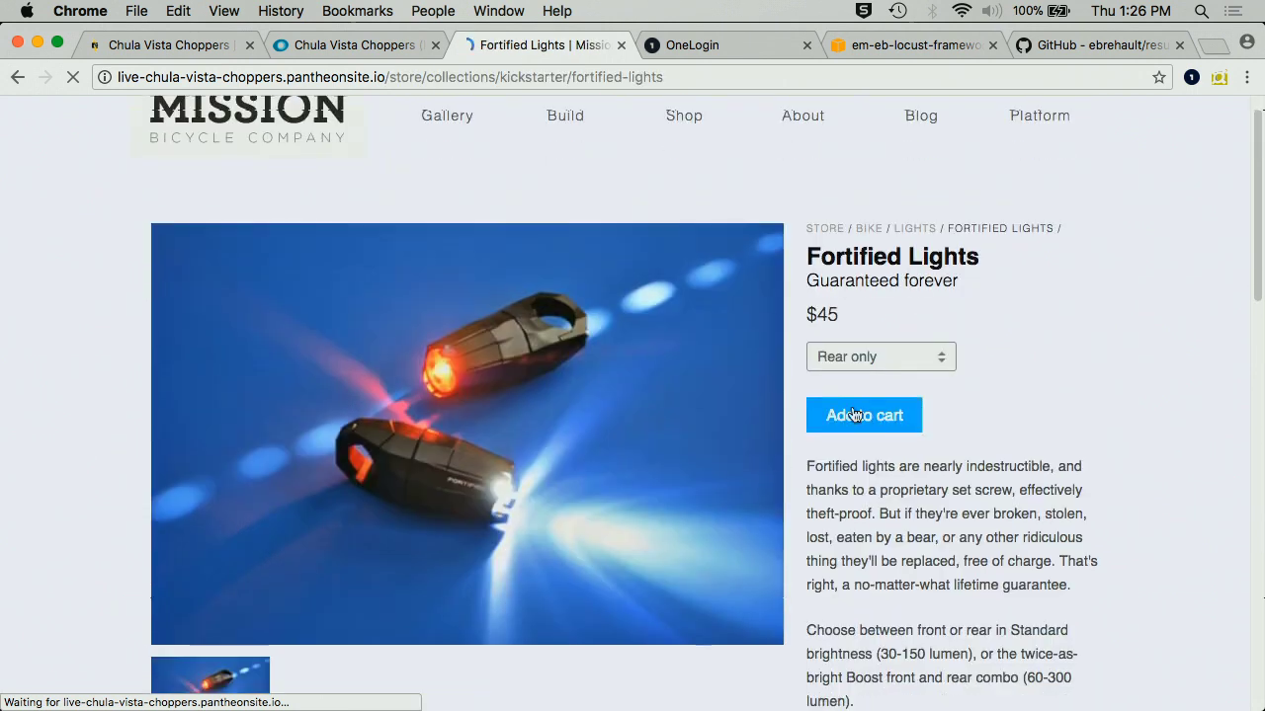
click(856, 357)
click(855, 375)
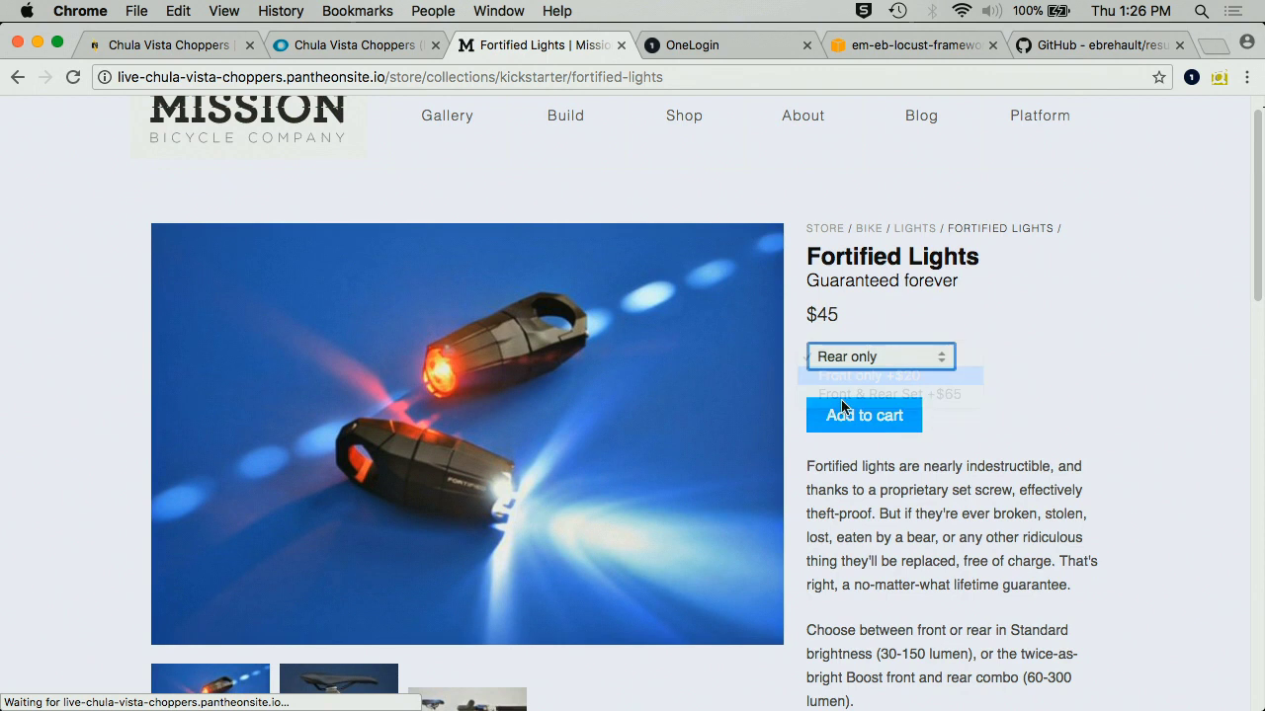
click(876, 423)
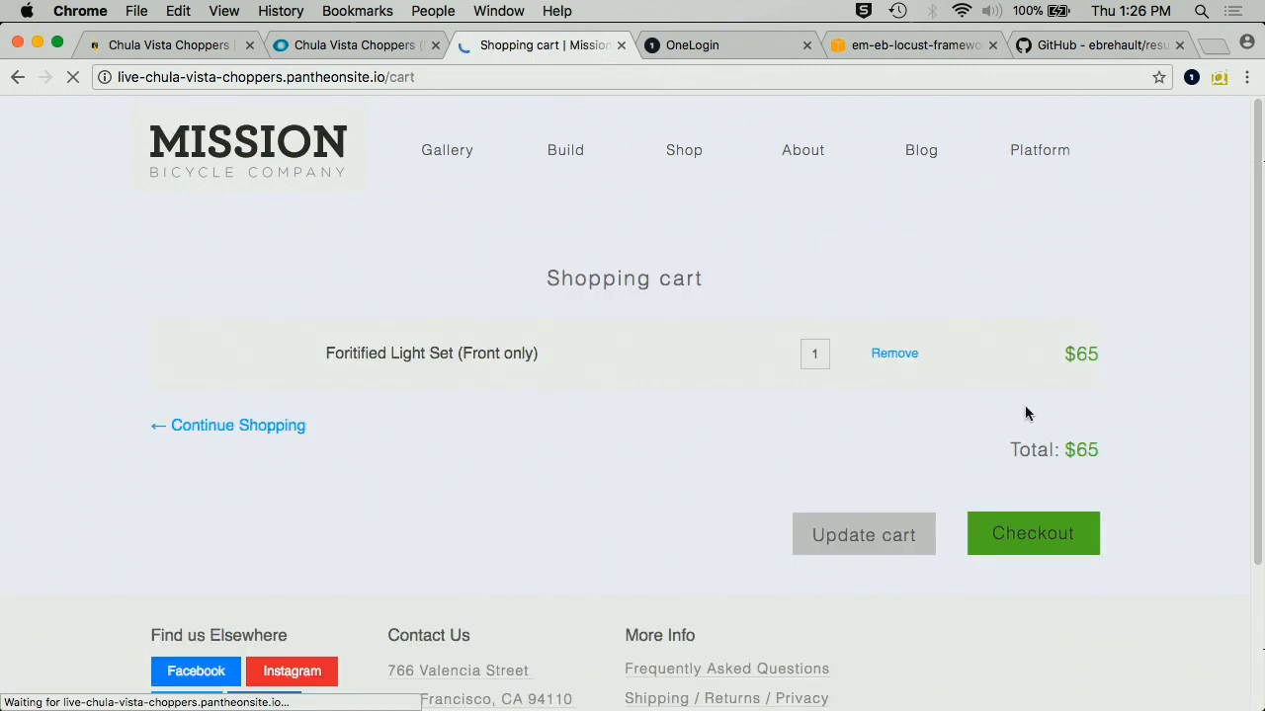
click(1033, 555)
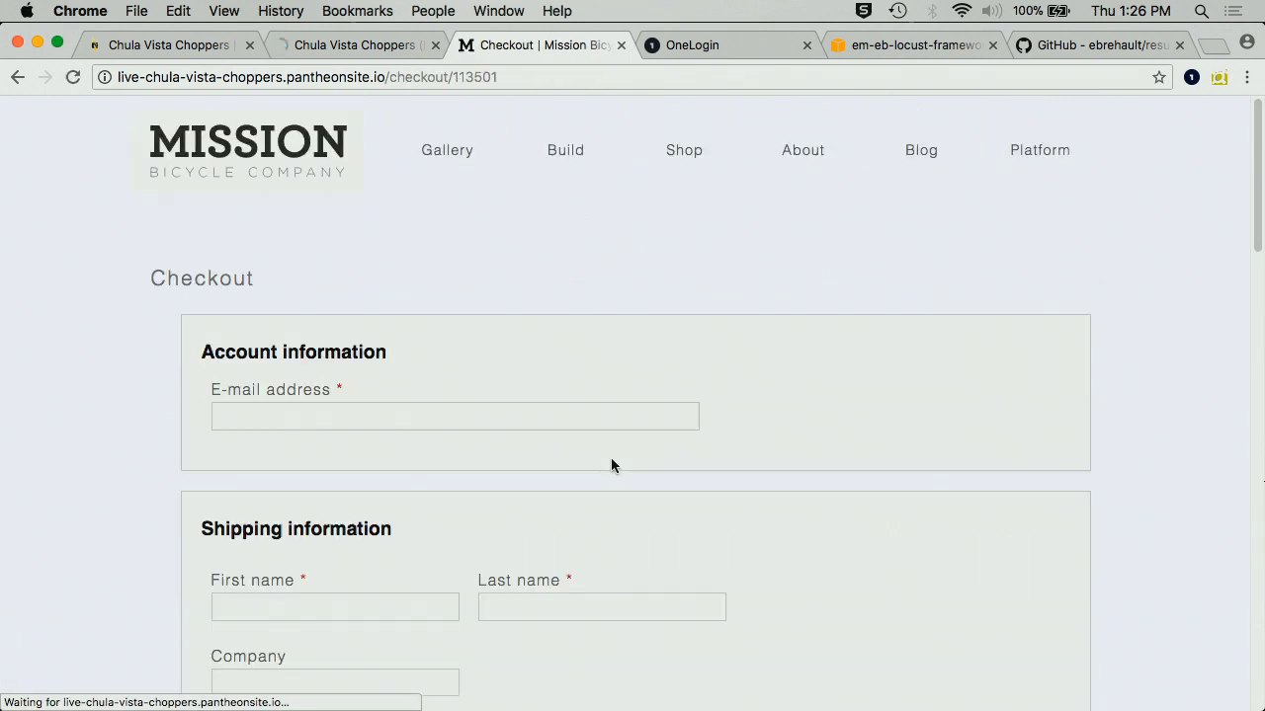
- Enter the test e-mail address in the contact field
click(580, 380)
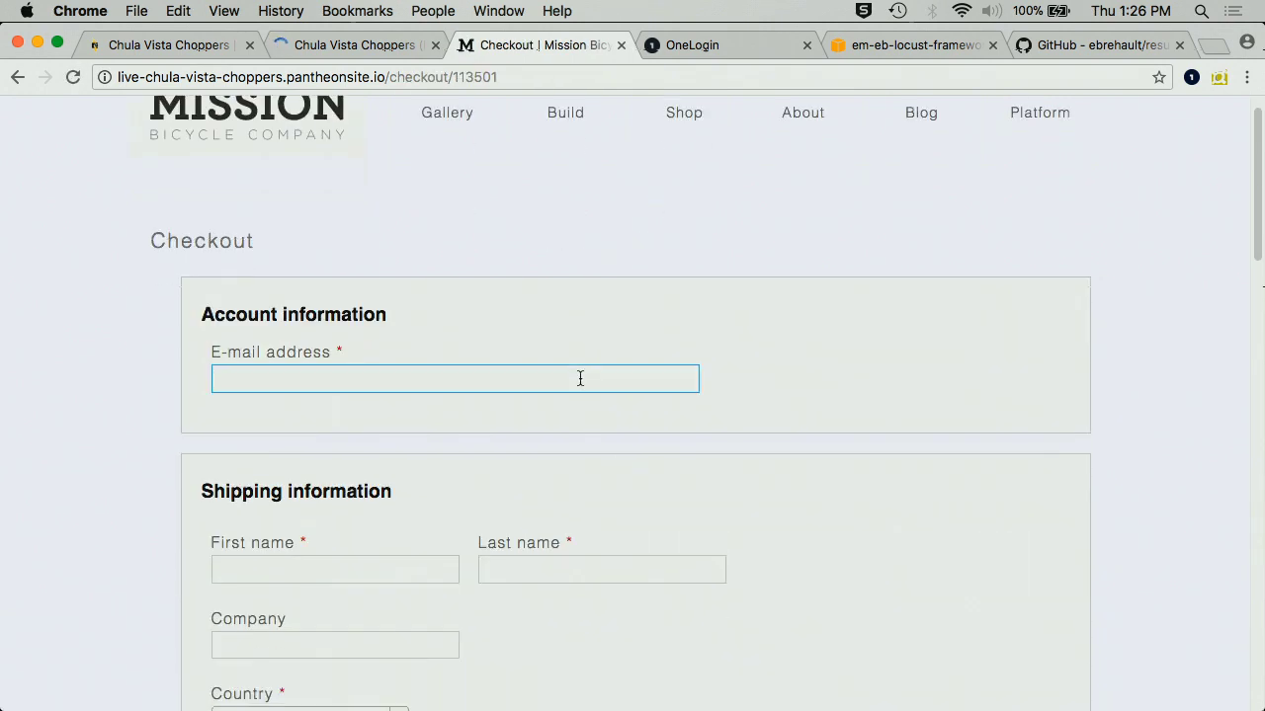
text(test@)
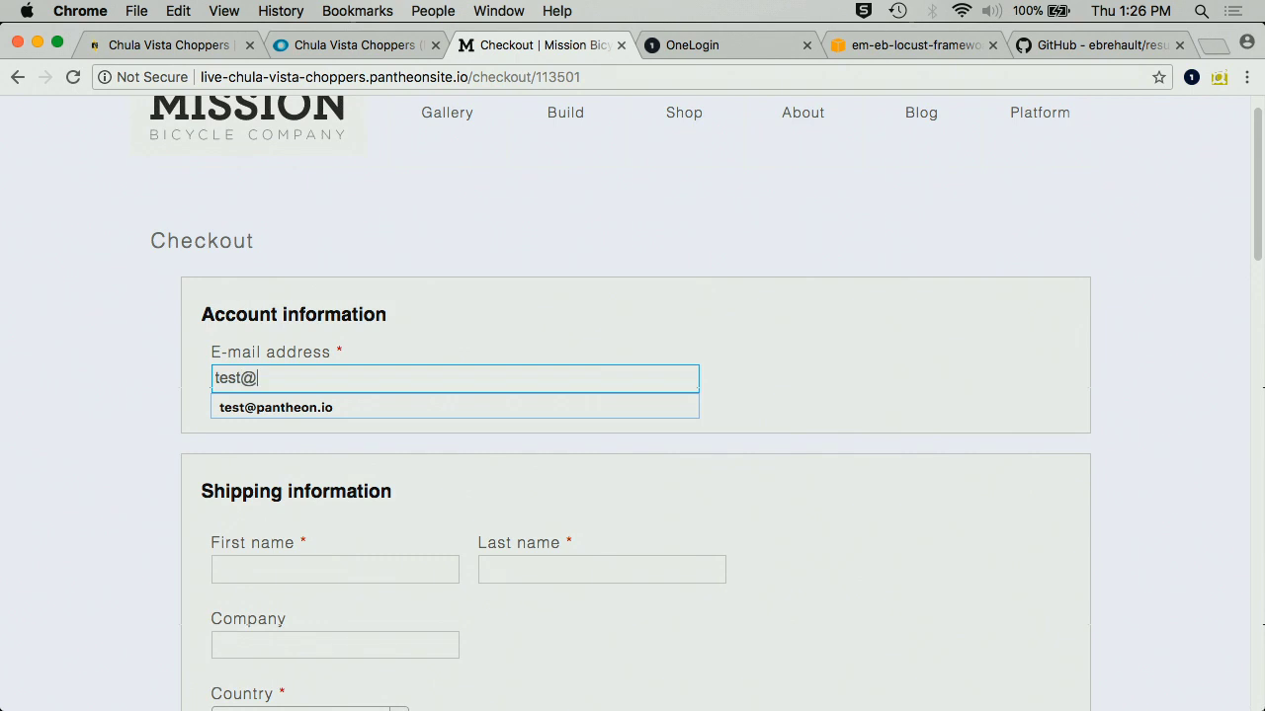
text(pantheon.op)
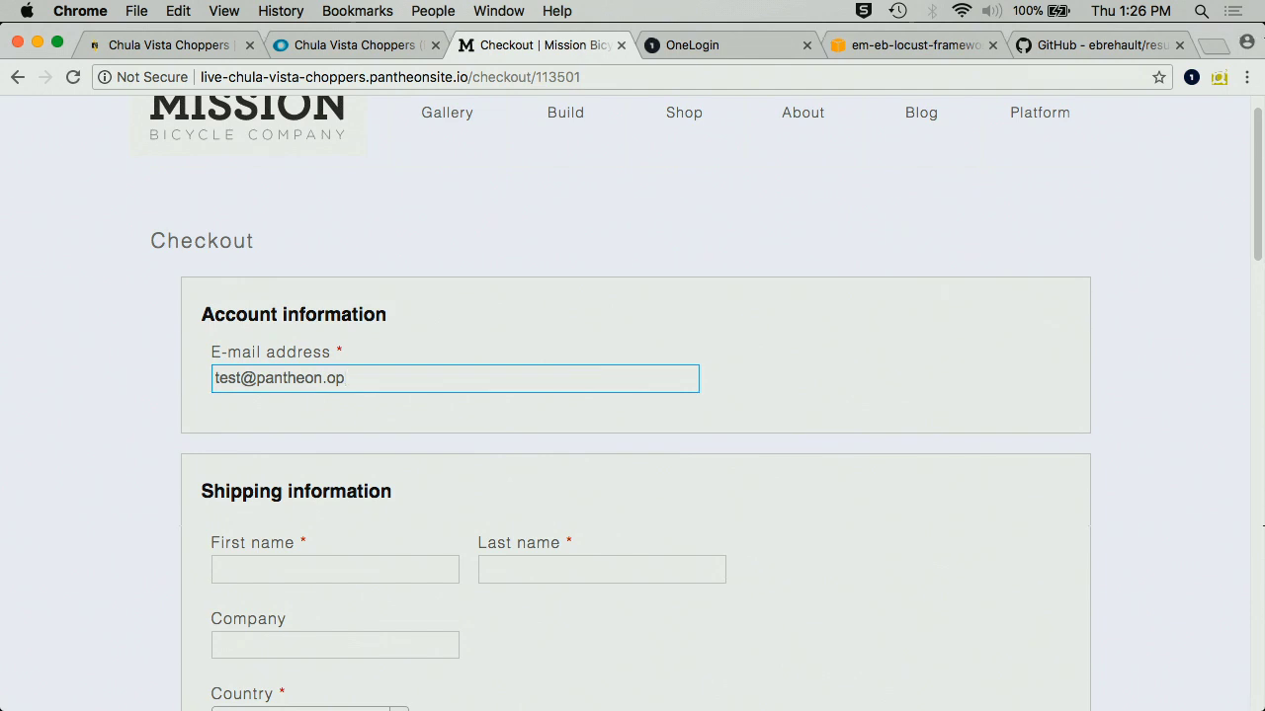
key(BackSpace)
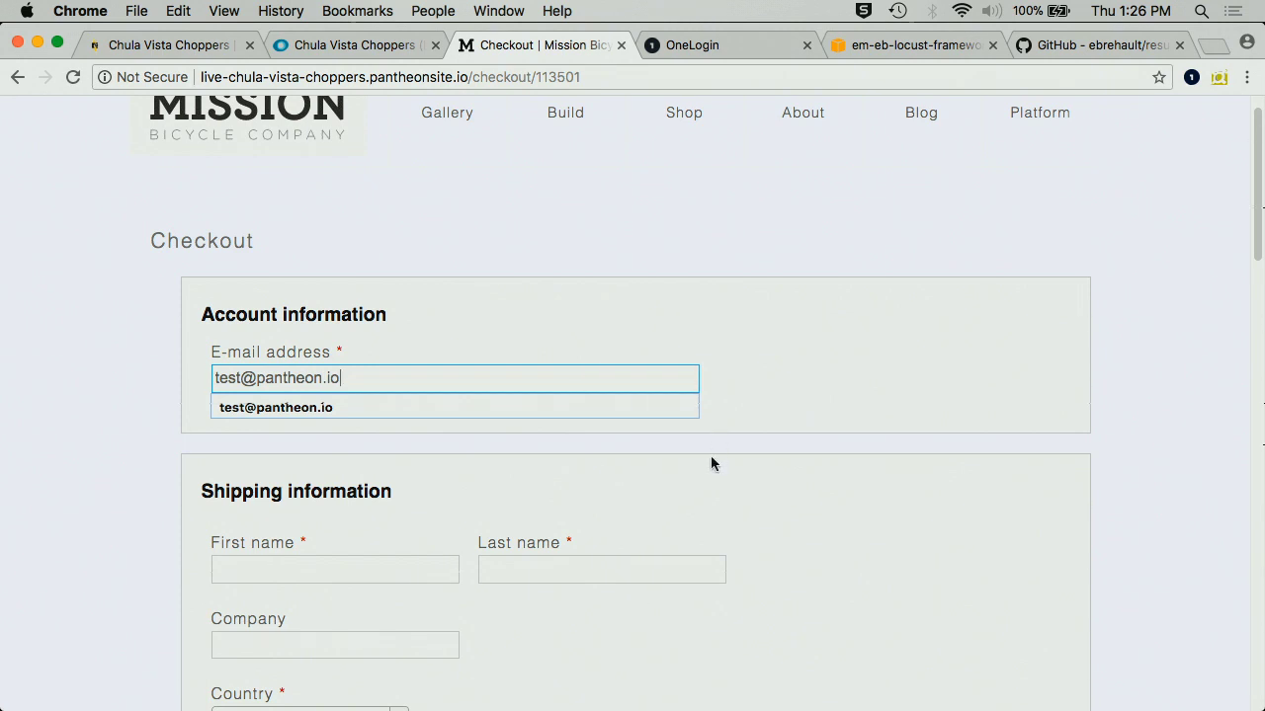
click(522, 454)
scroll(413, 451, down, 1)
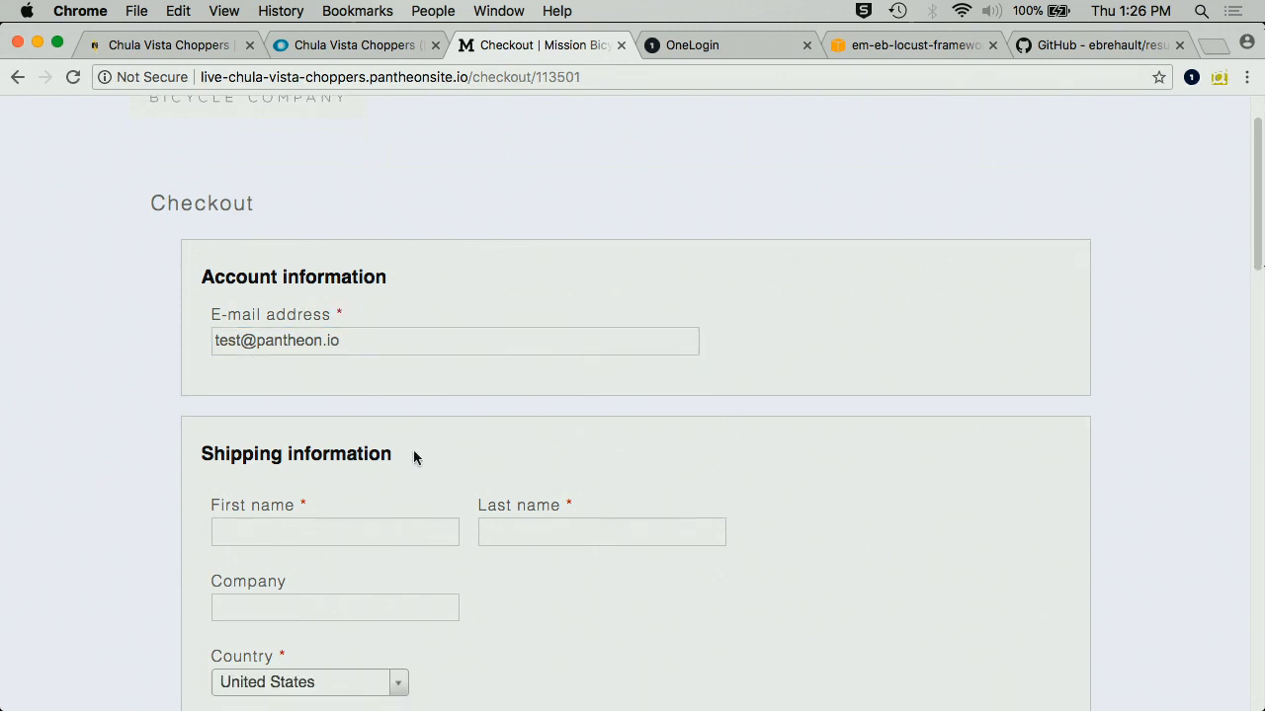
- Fill in the first and last name fields
click(358, 534)
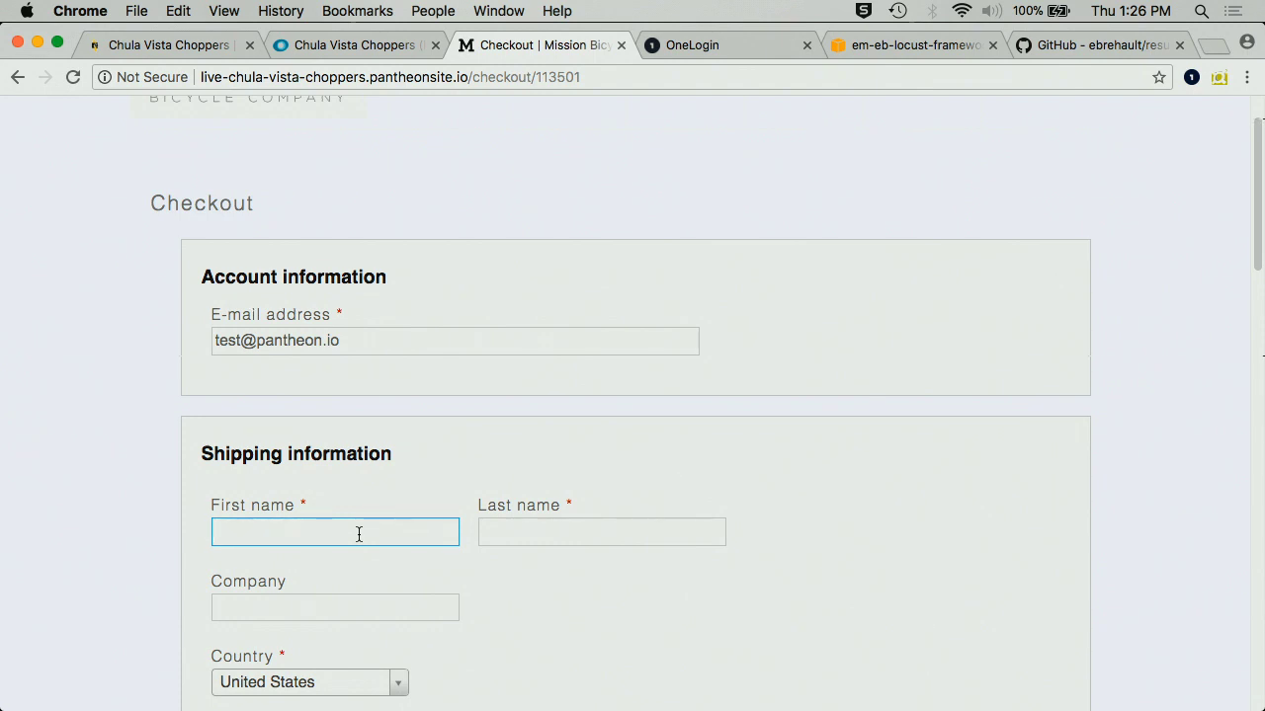
text(Test)
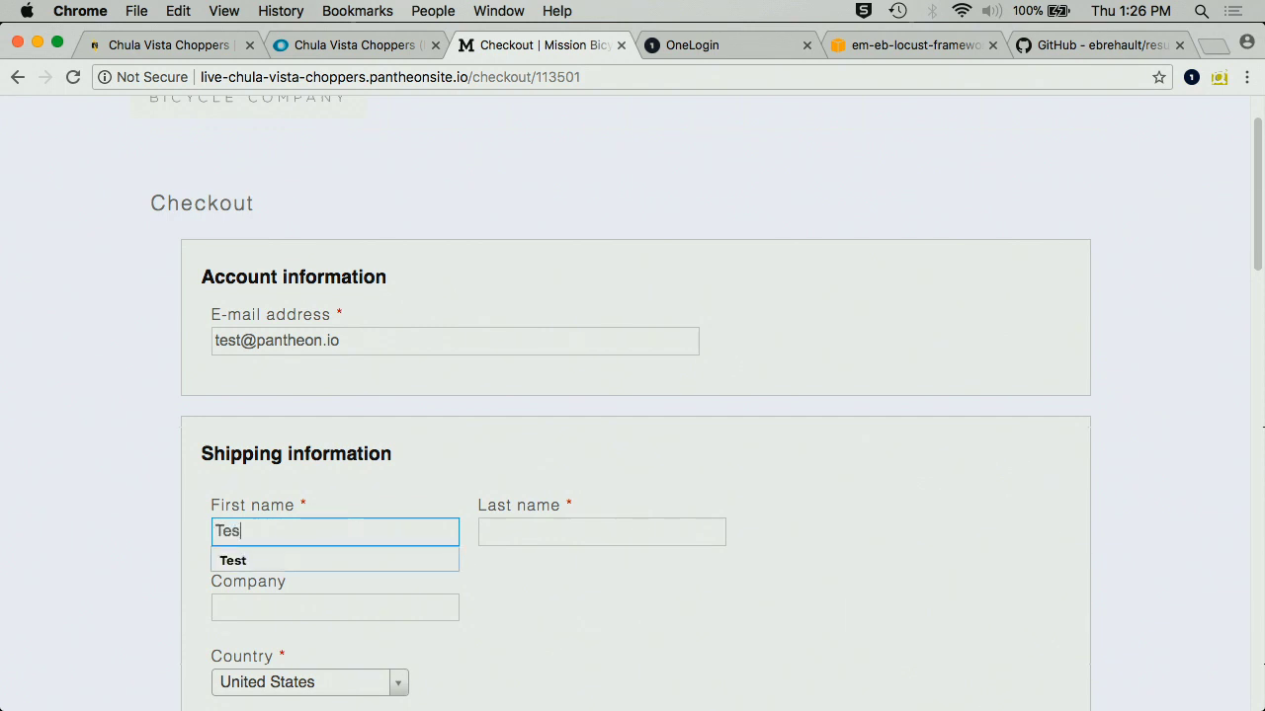
click(623, 543)
text(Tst)
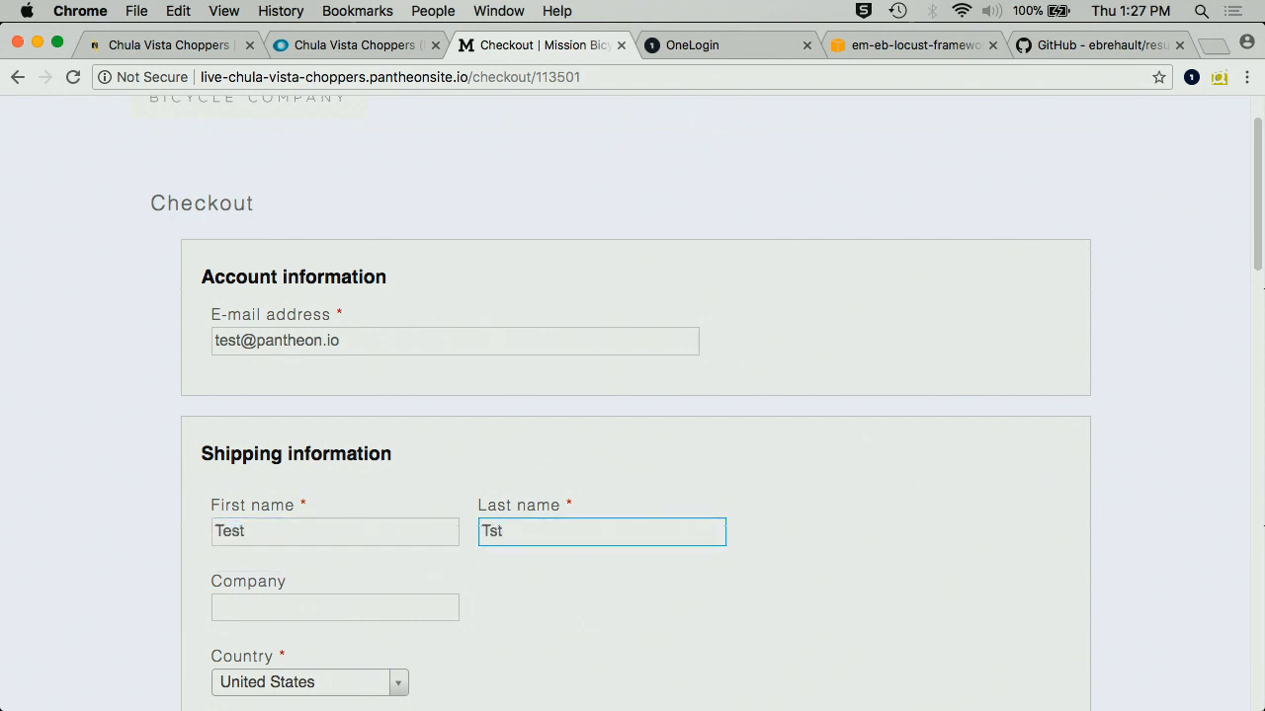
key(BackSpace)
key(BackSpace)
text(est)
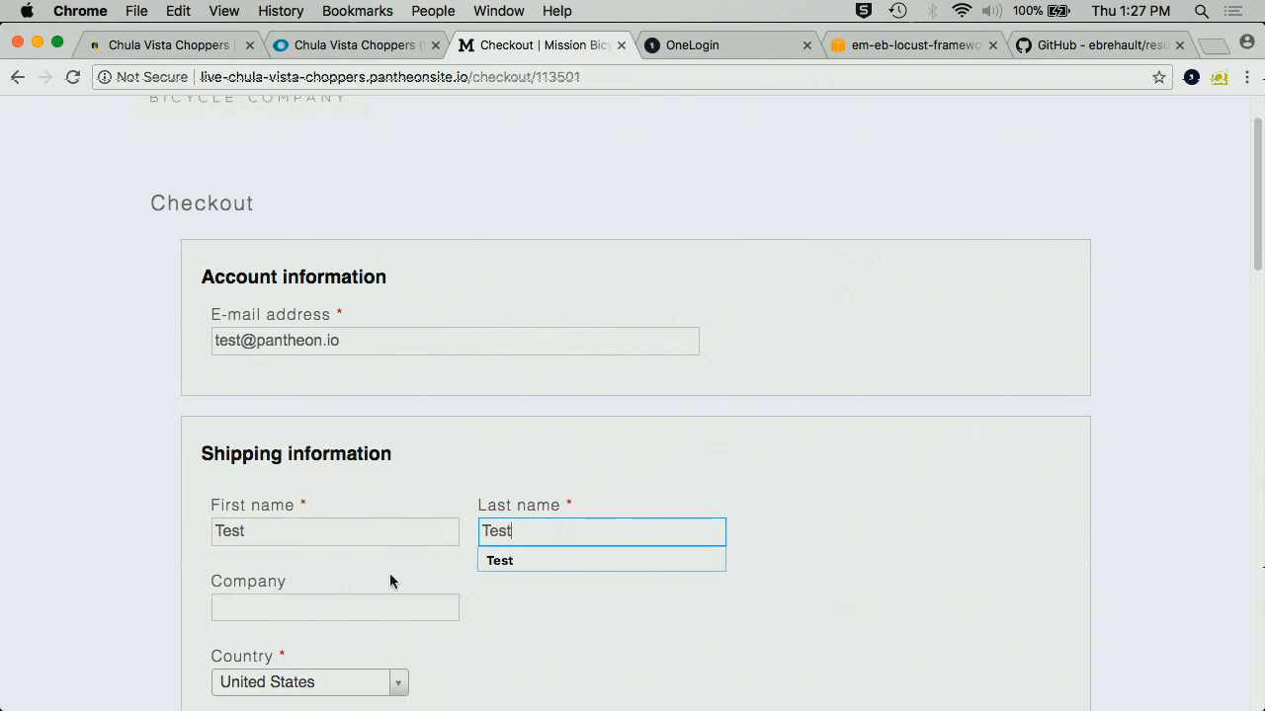
click(385, 604)
- Keep United States as the country and enter the street address
scroll(432, 593, down, 3)
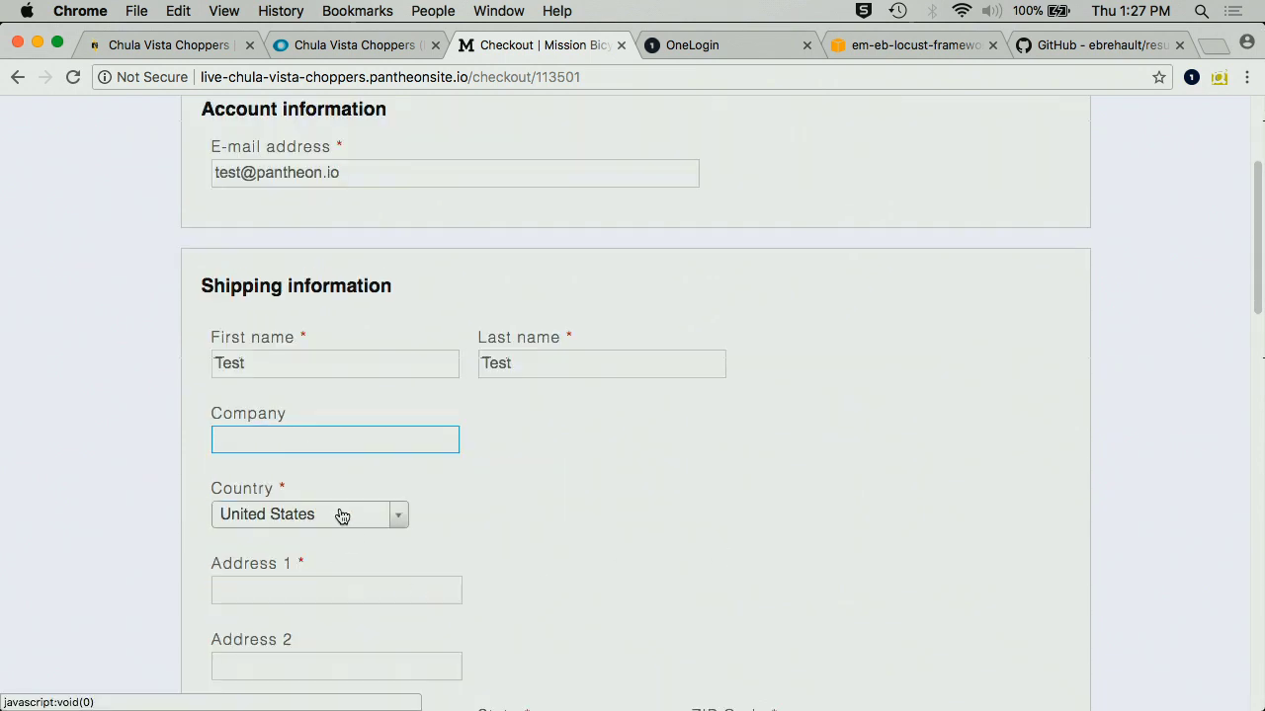
click(341, 515)
click(413, 577)
click(302, 588)
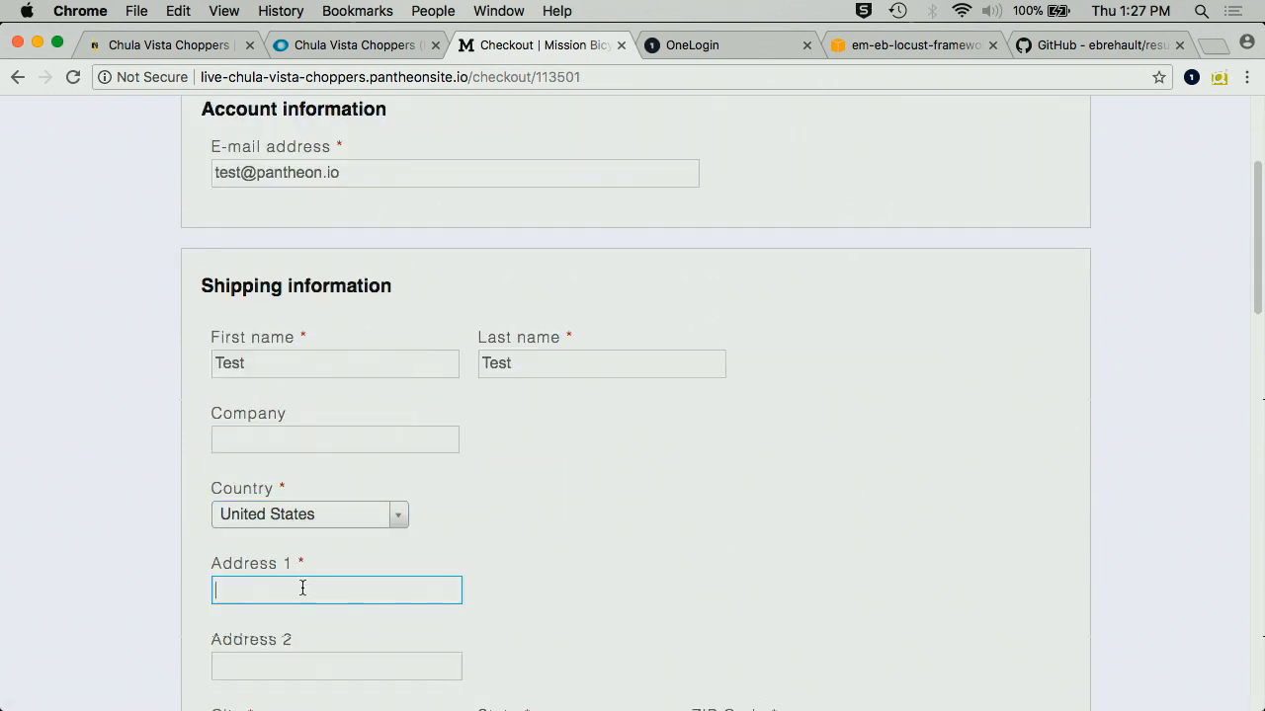
text(1111 Test Avew)
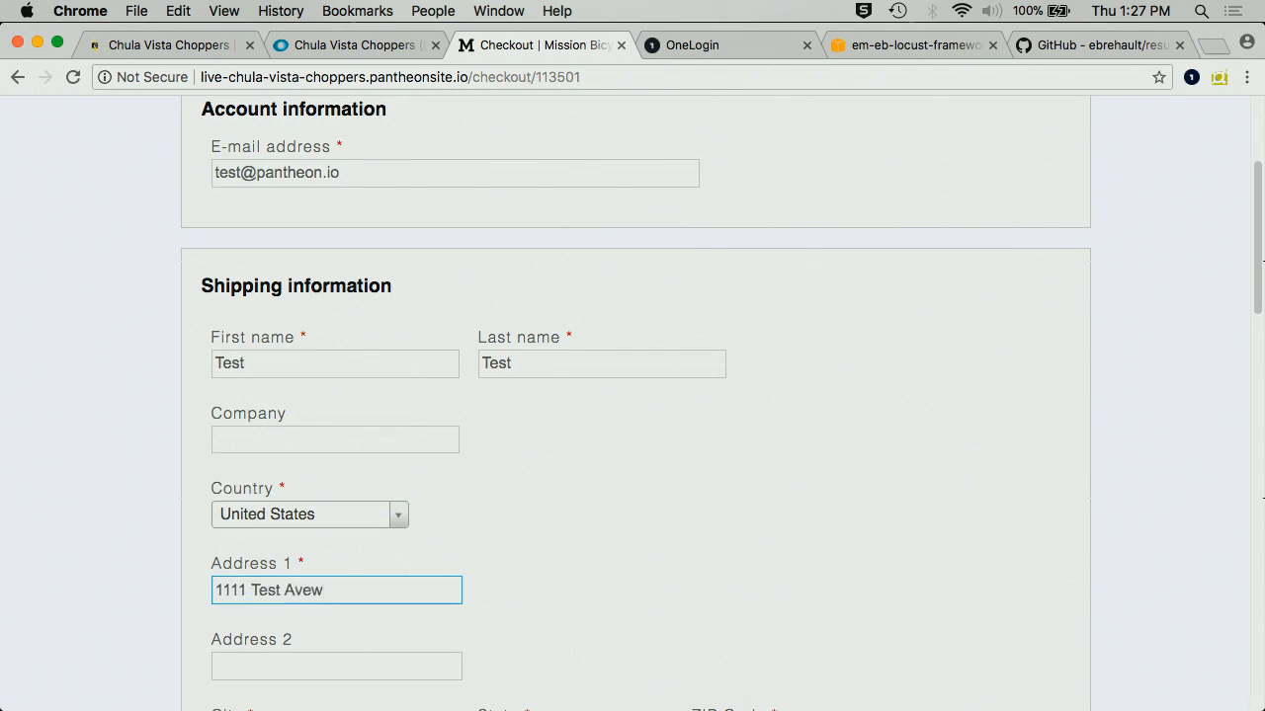
key(BackSpace)
scroll(544, 621, down, 5)
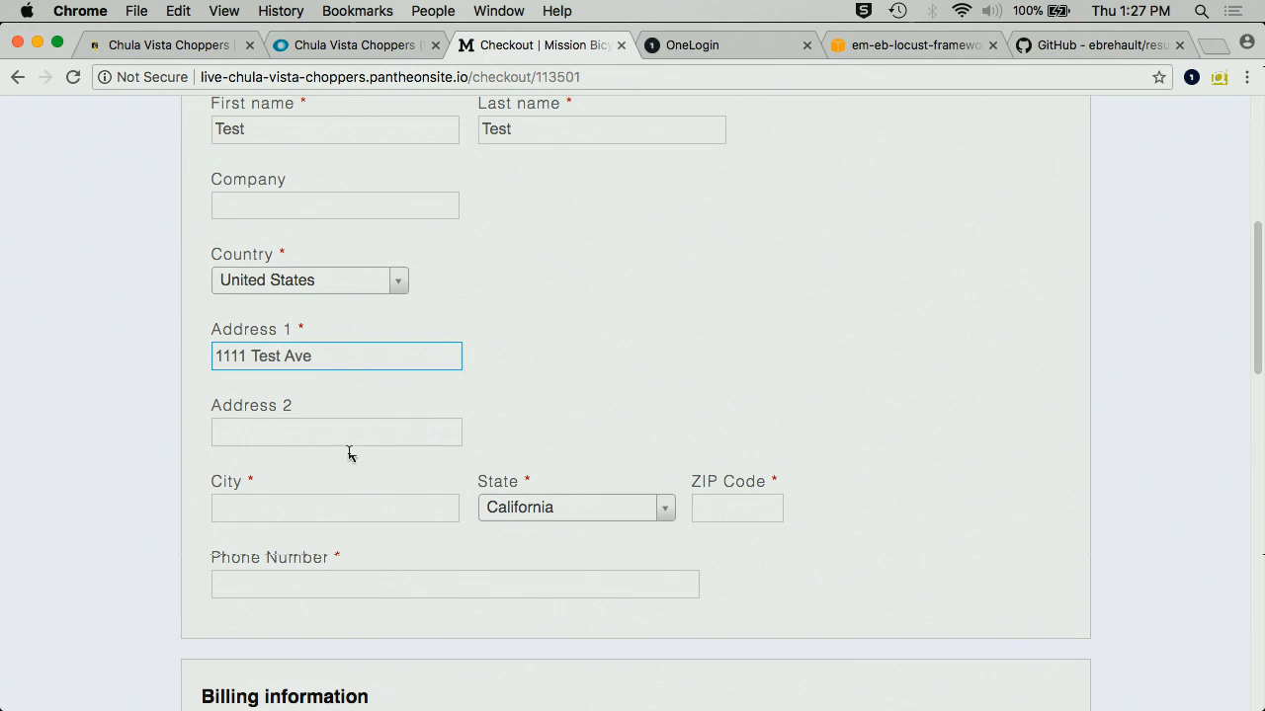
- Enter the city, ZIP code and phone number
click(344, 506)
text(Test)
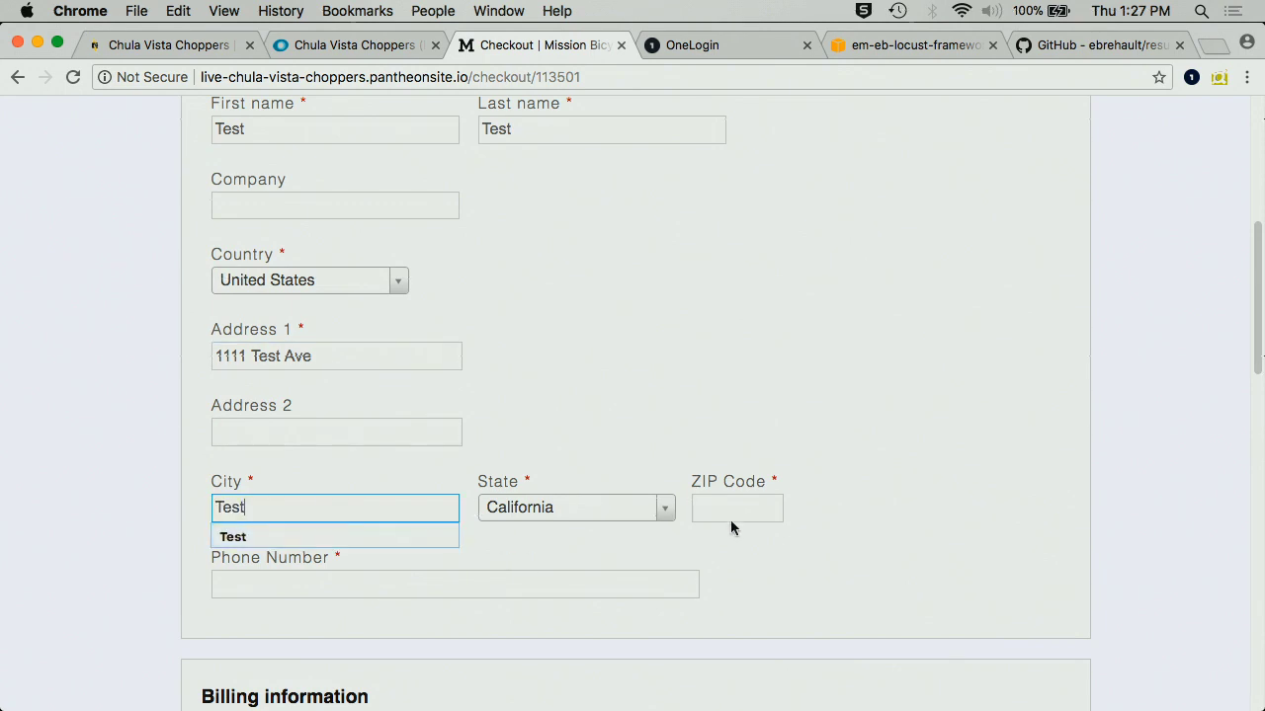
click(730, 519)
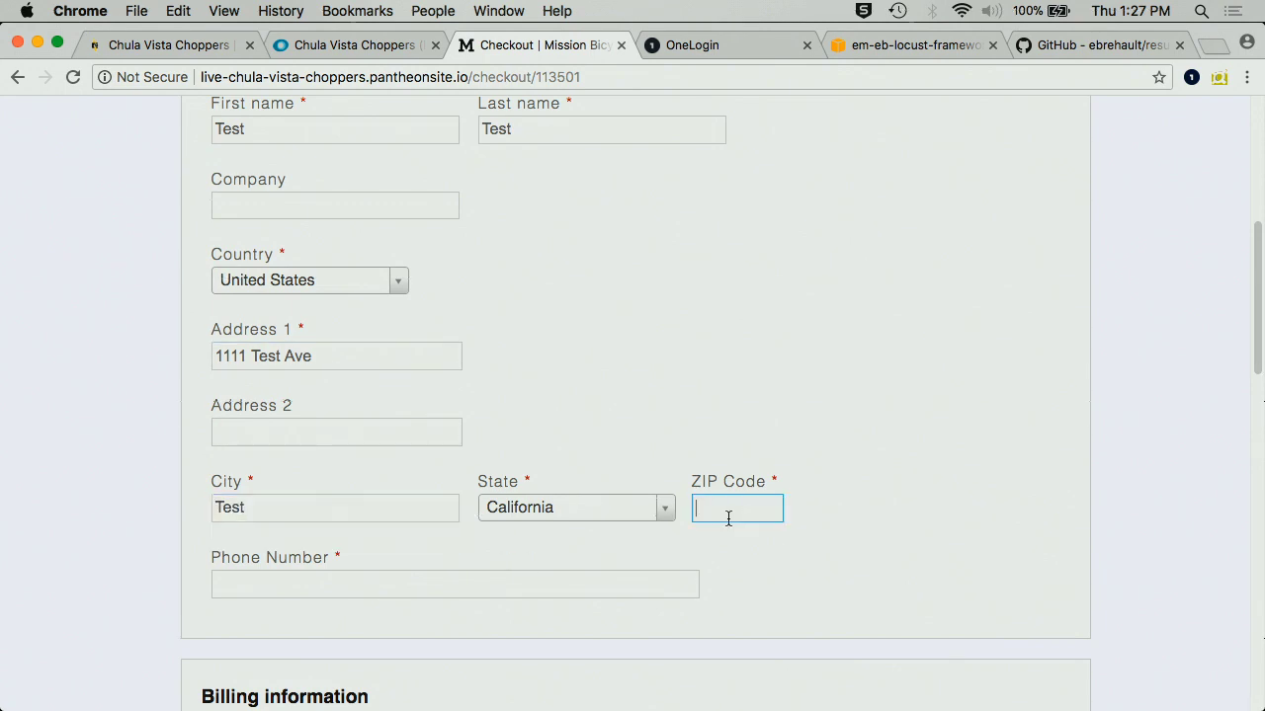
text(99999)
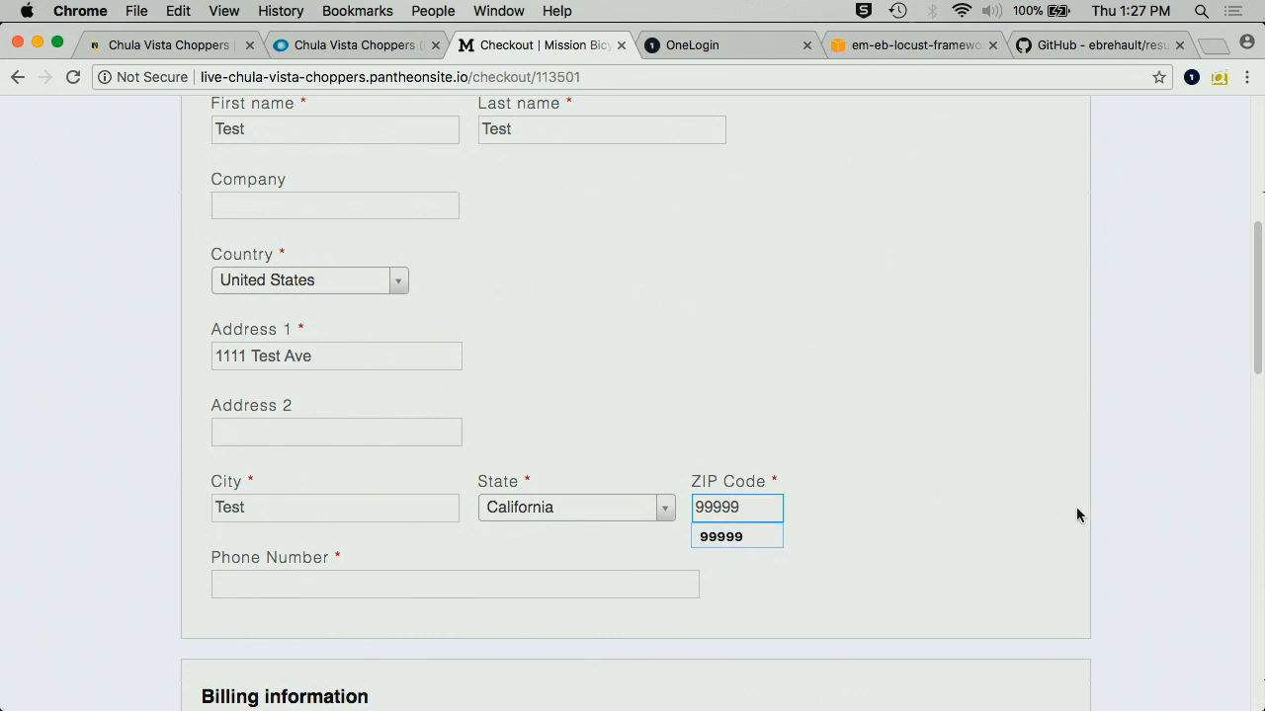
click(924, 514)
click(570, 585)
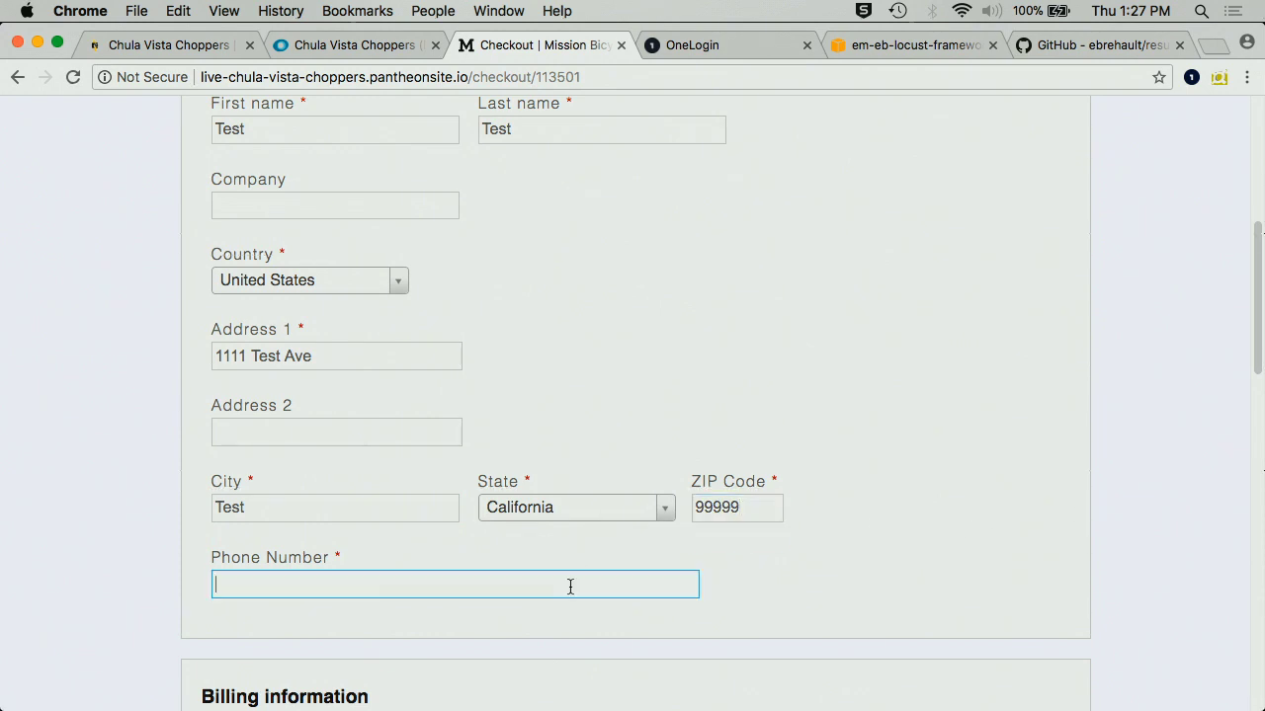
text(999-99)
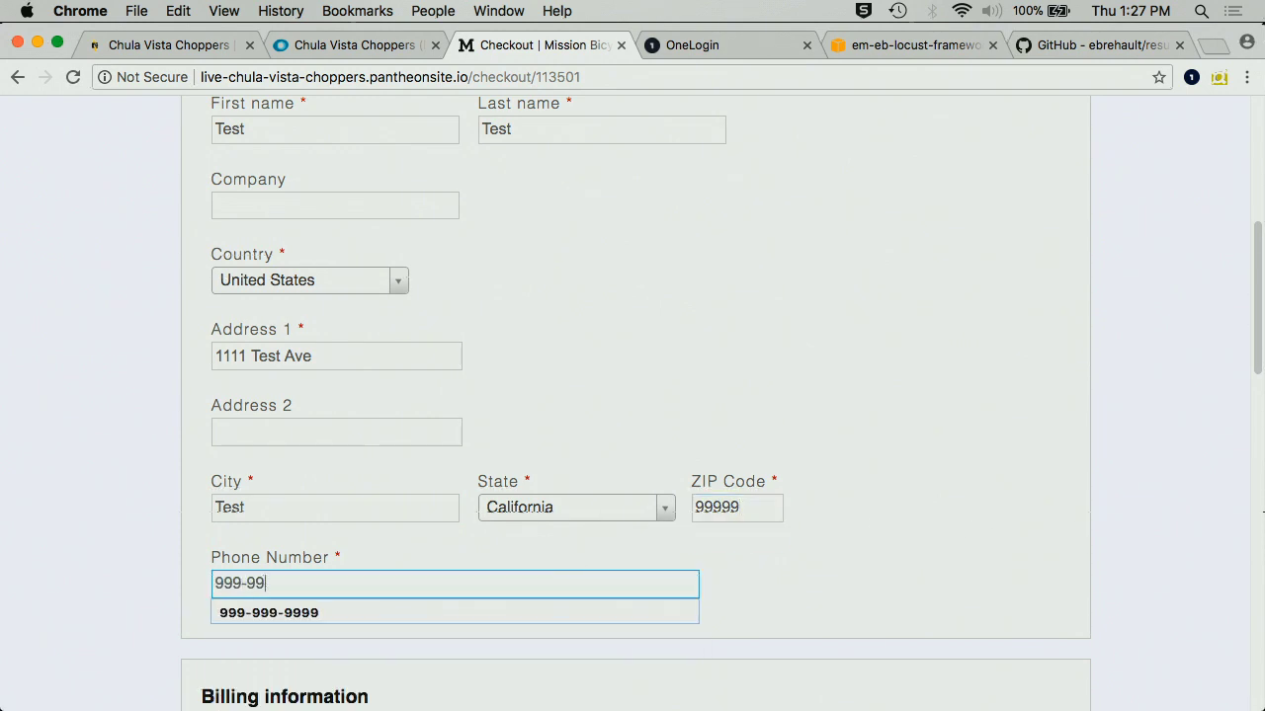
text(9-9999)
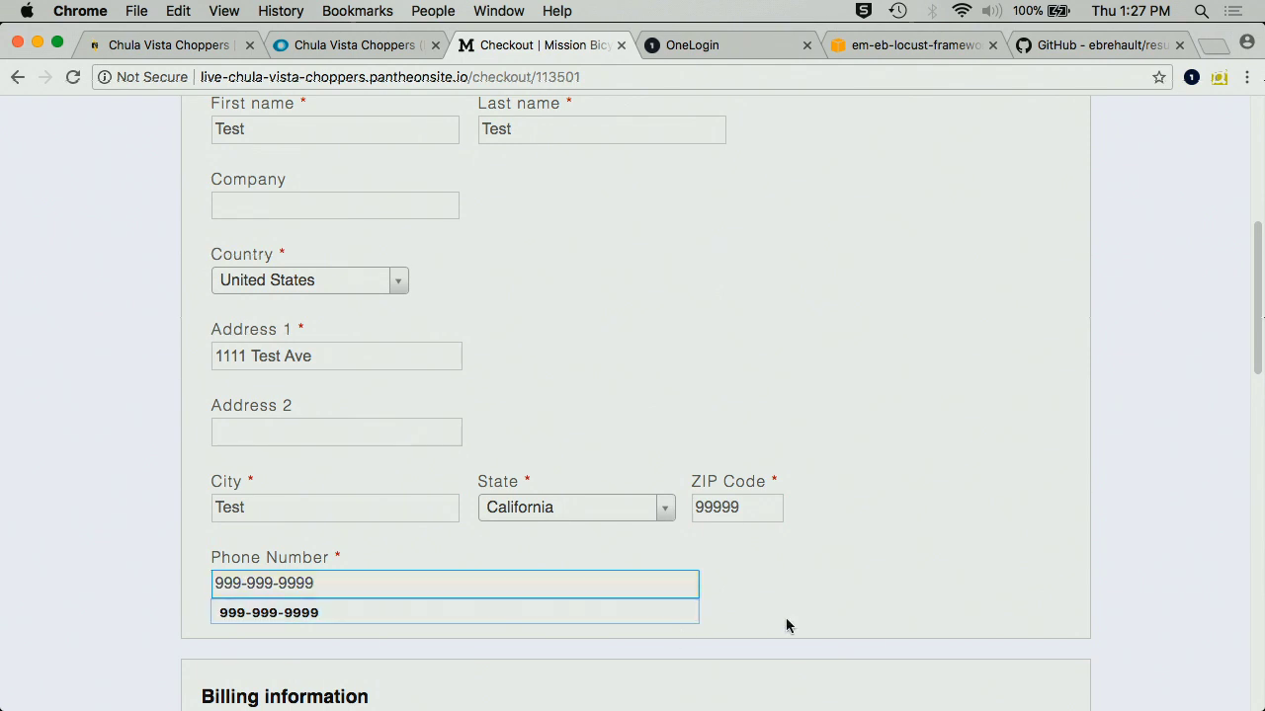
click(785, 617)
- Choose USA Priority ($7) shipping and add the order comment 'Thanks!'
scroll(785, 618, down, 4)
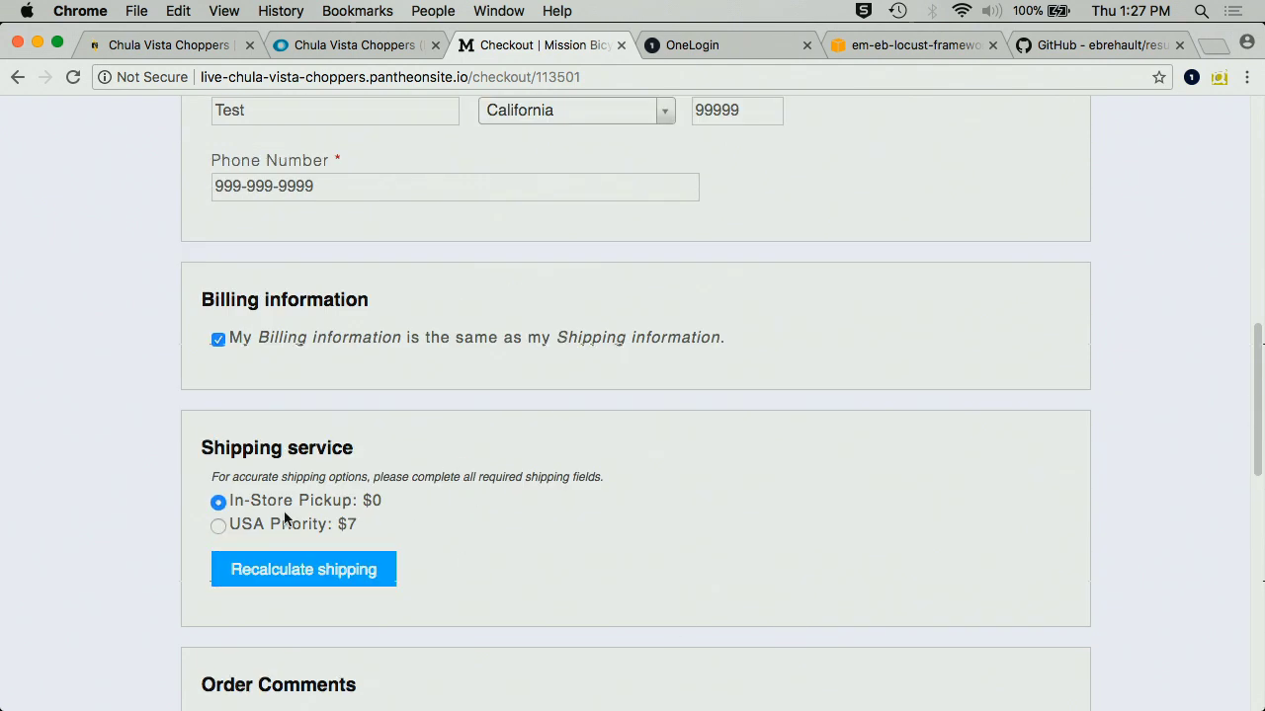
scroll(226, 523, down, 1)
click(217, 488)
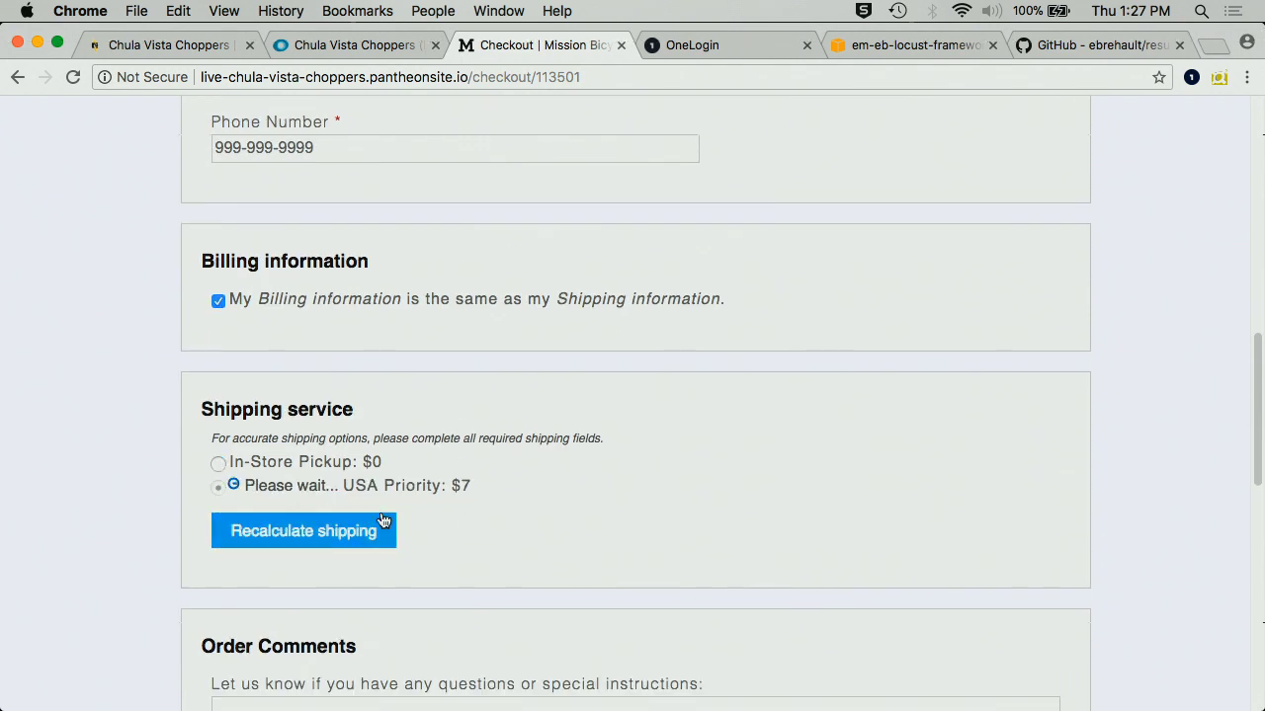
scroll(603, 558, down, 3)
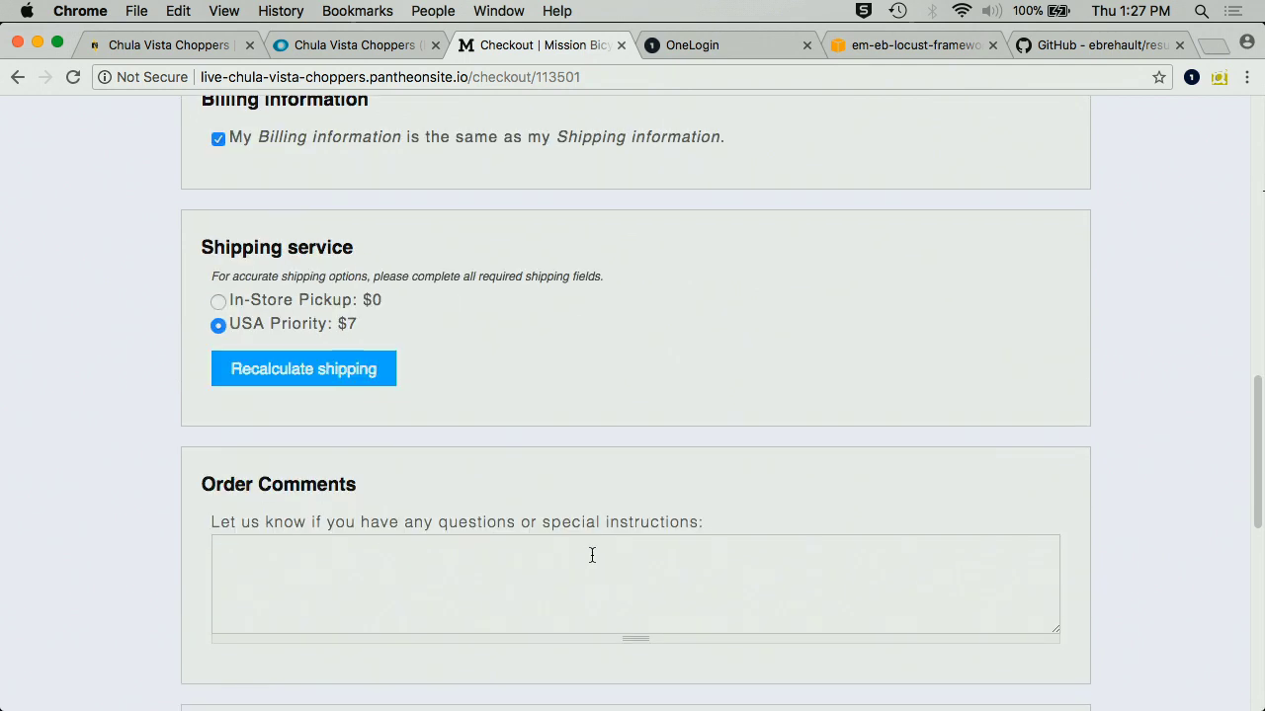
click(589, 556)
text(Thanks!)
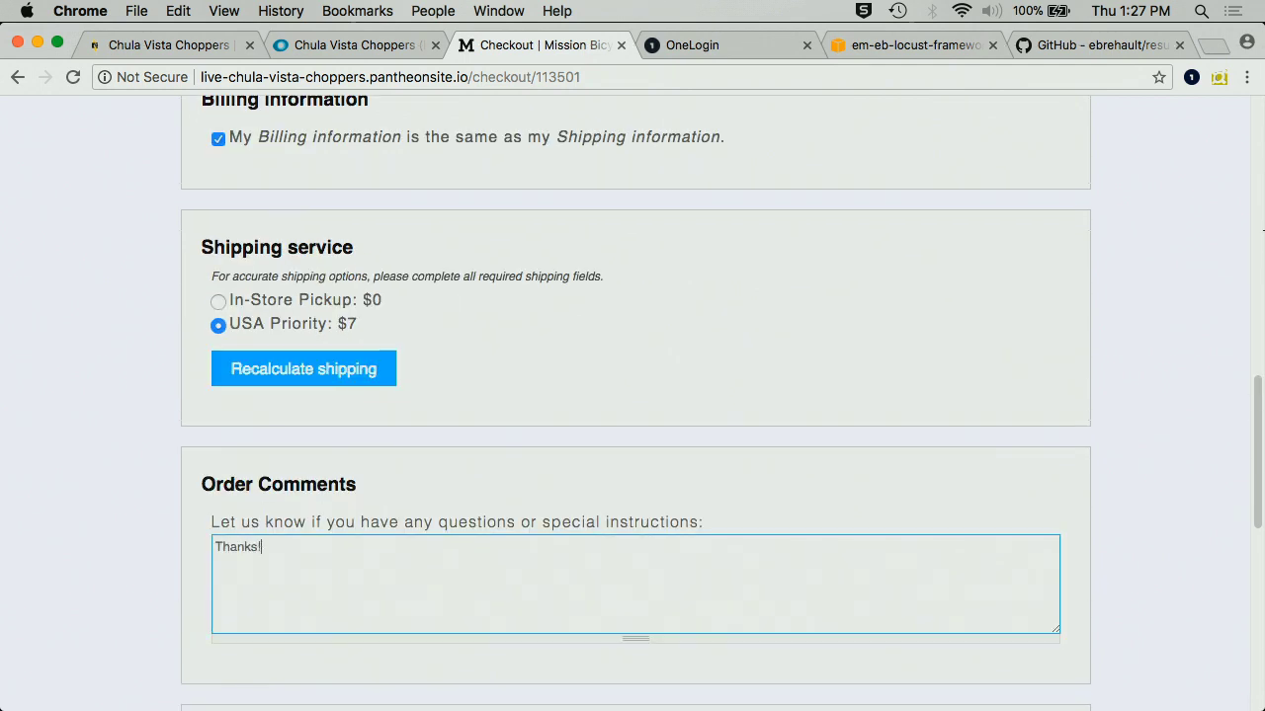
- Continue to the order review step
scroll(678, 556, down, 6)
scroll(672, 565, down, 3)
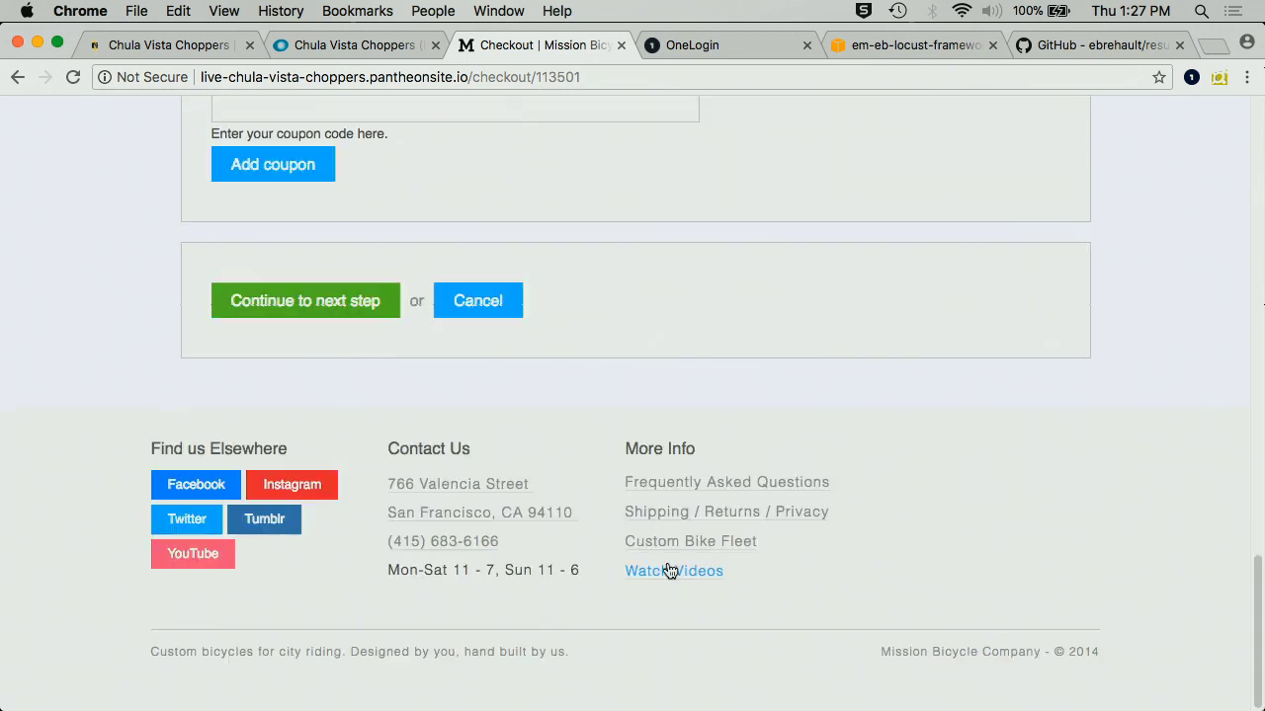
click(299, 304)
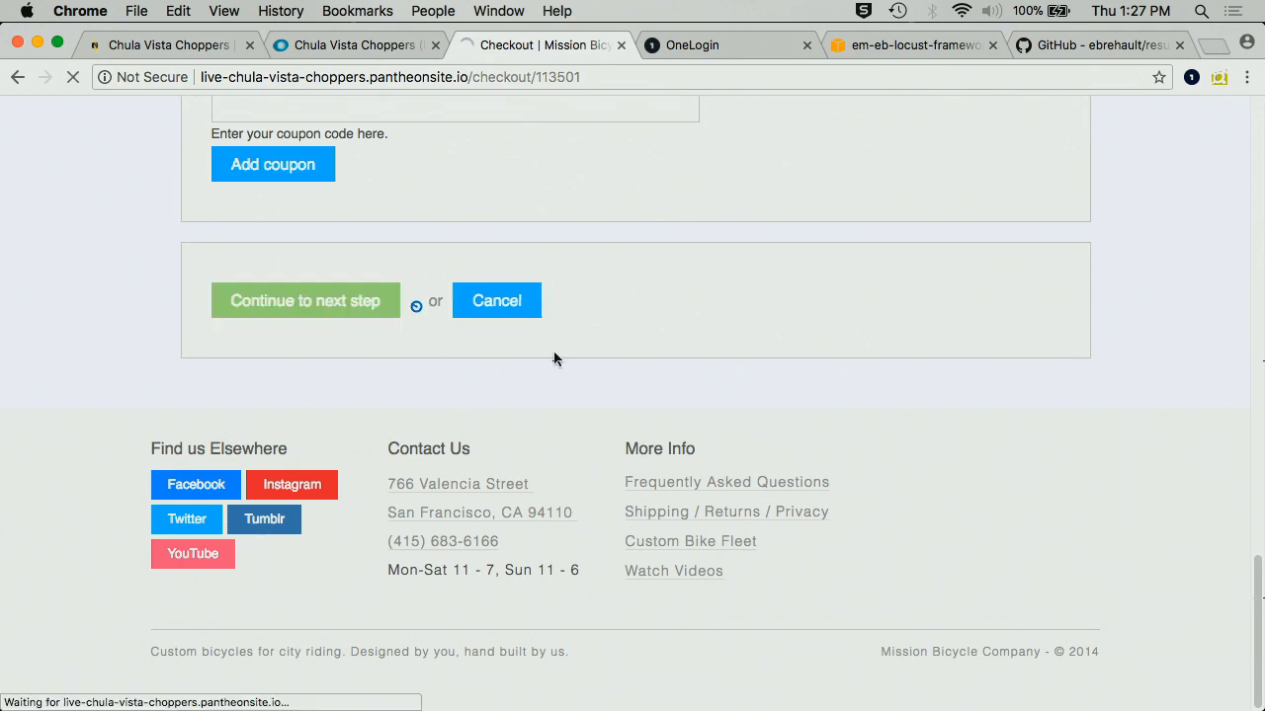
scroll(553, 356, down, 10)
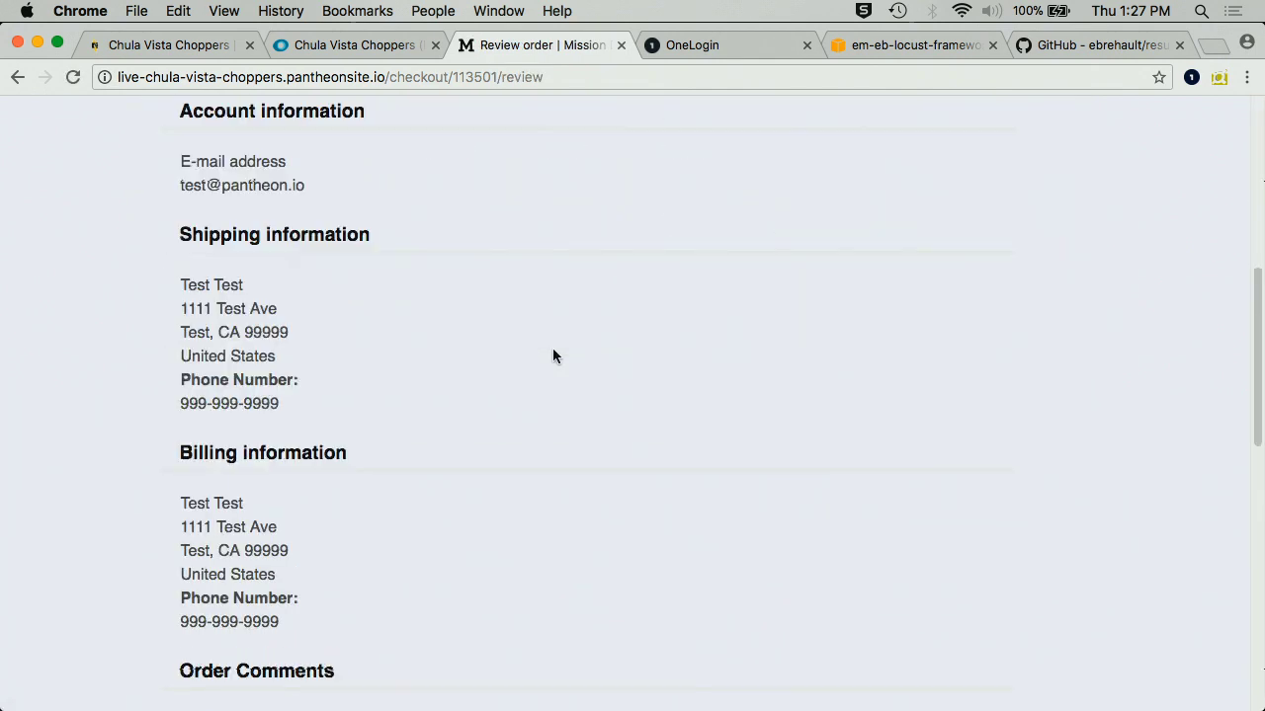
- Enter the test card number, expiry year 19 and security code, then place the order
click(235, 259)
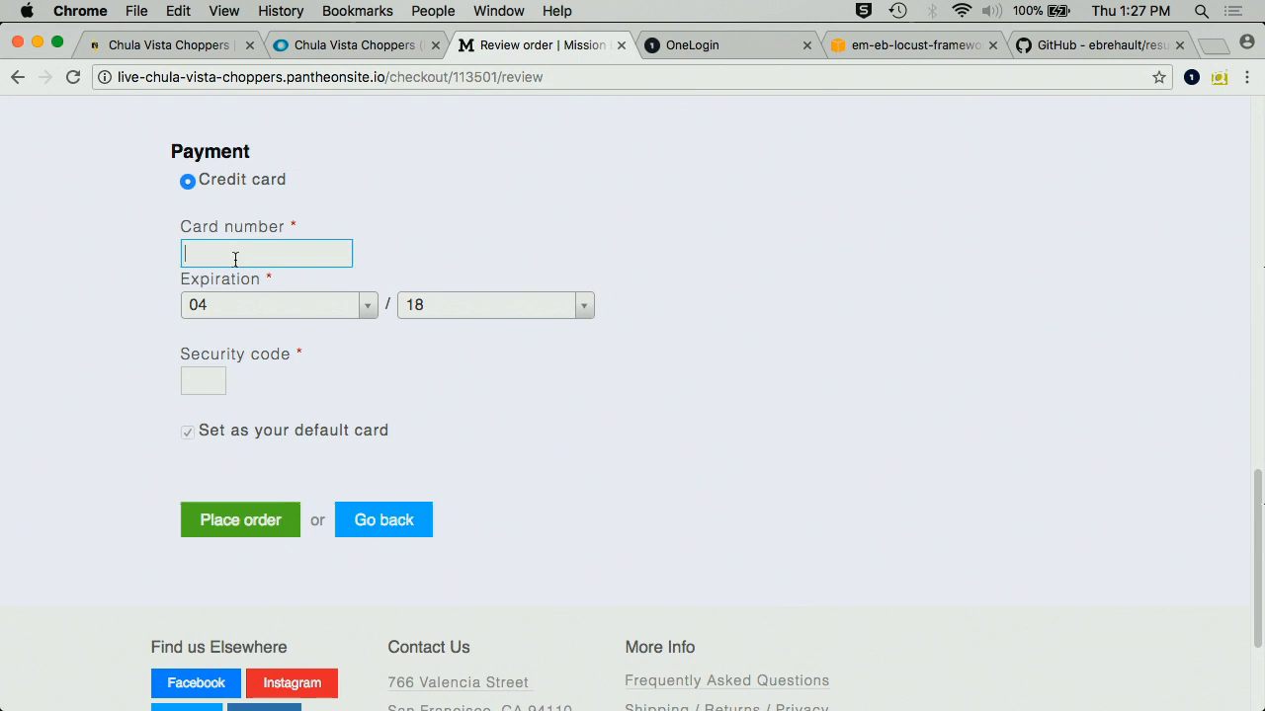
text(111)
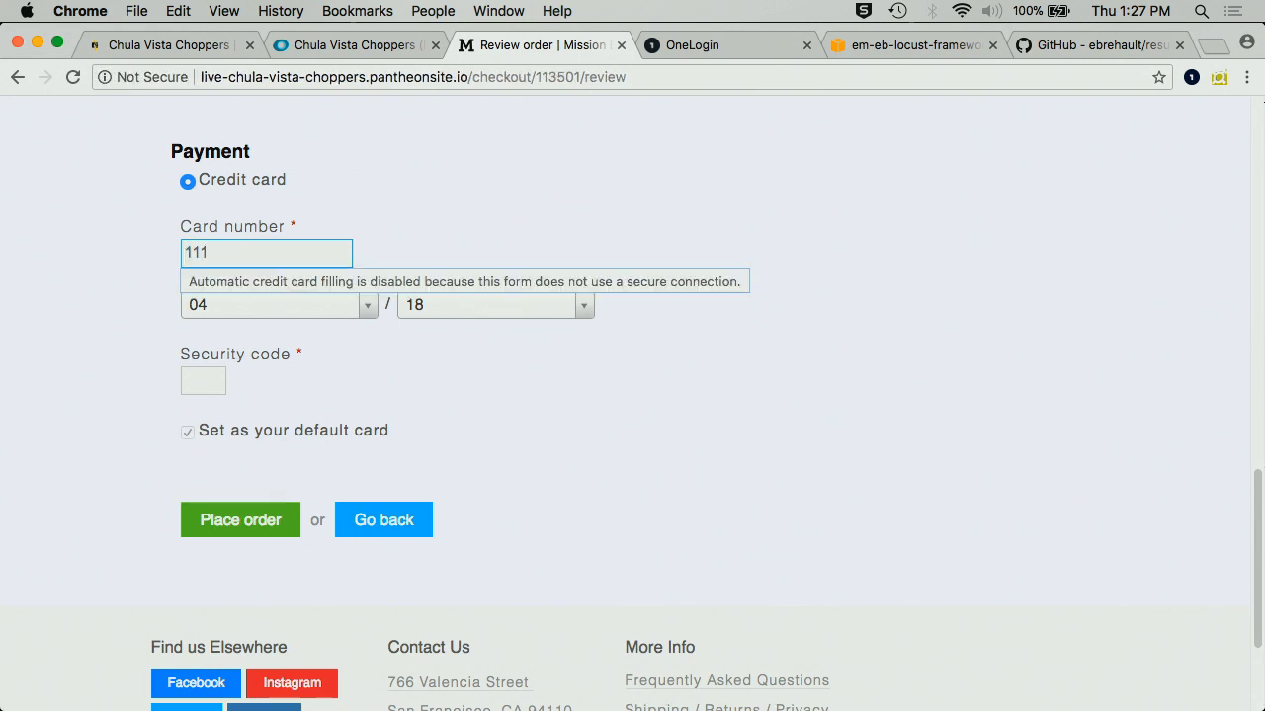
text(1111111111111)
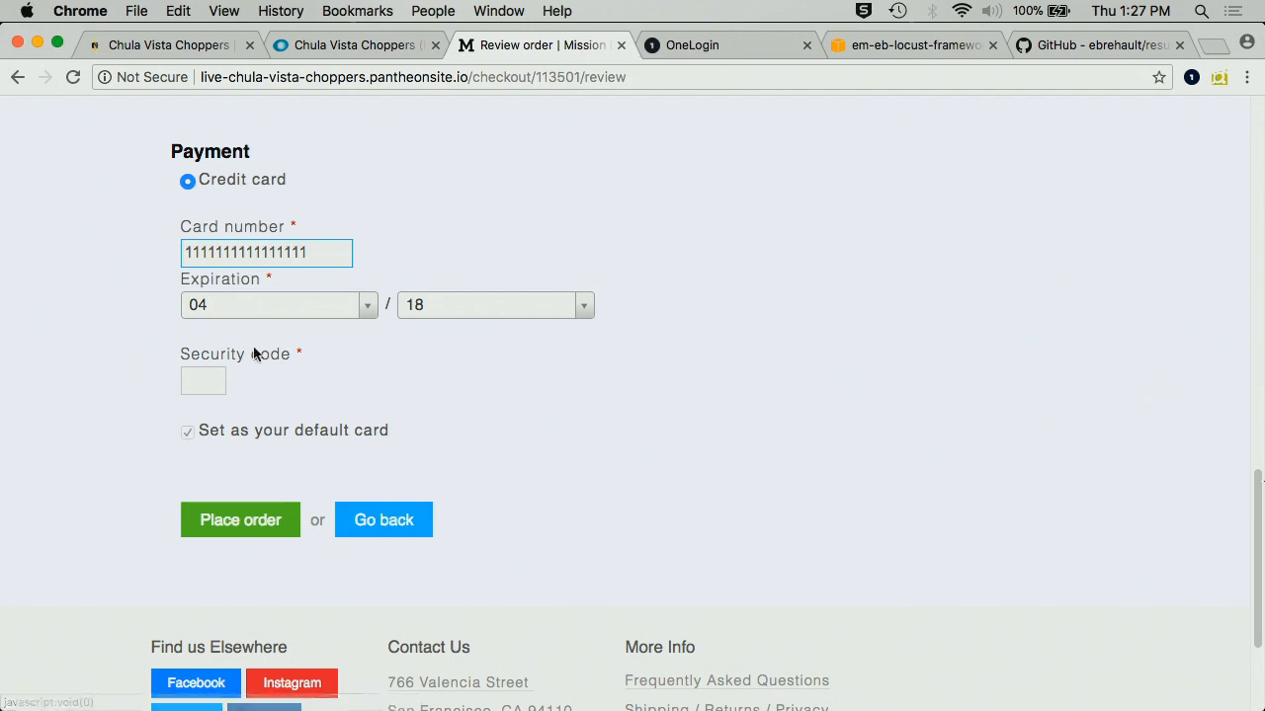
click(420, 310)
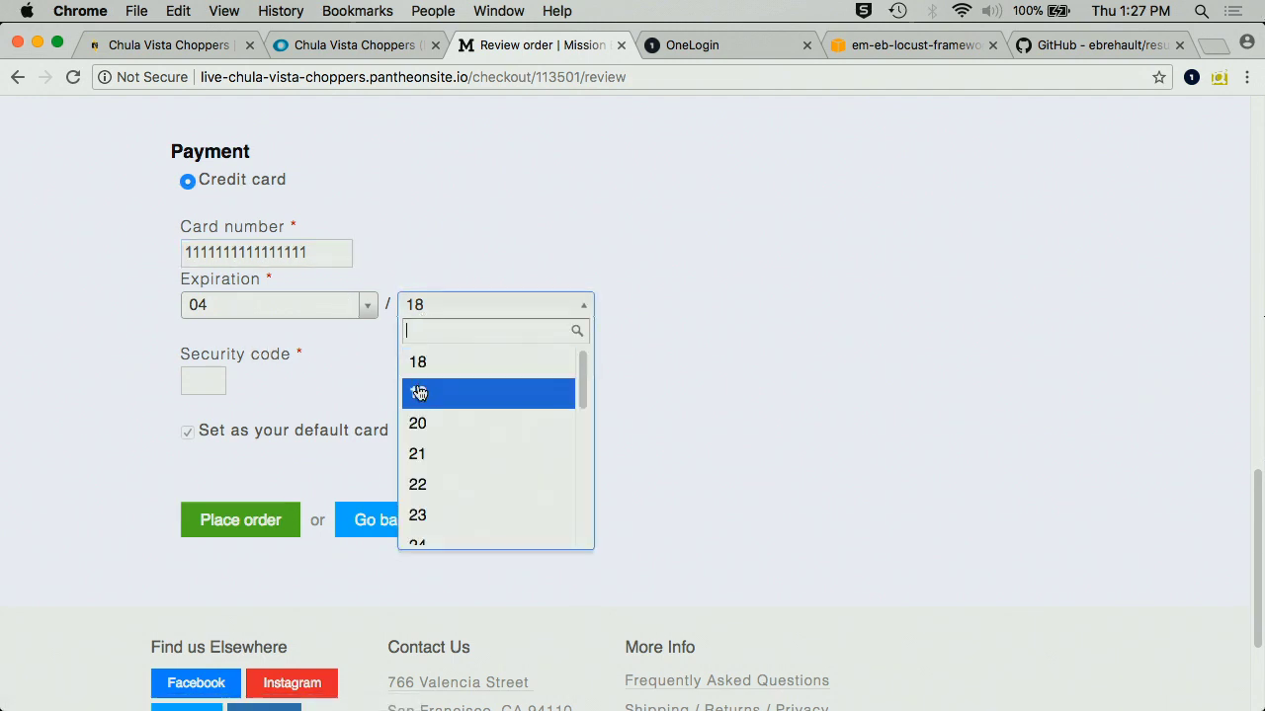
click(418, 392)
click(199, 378)
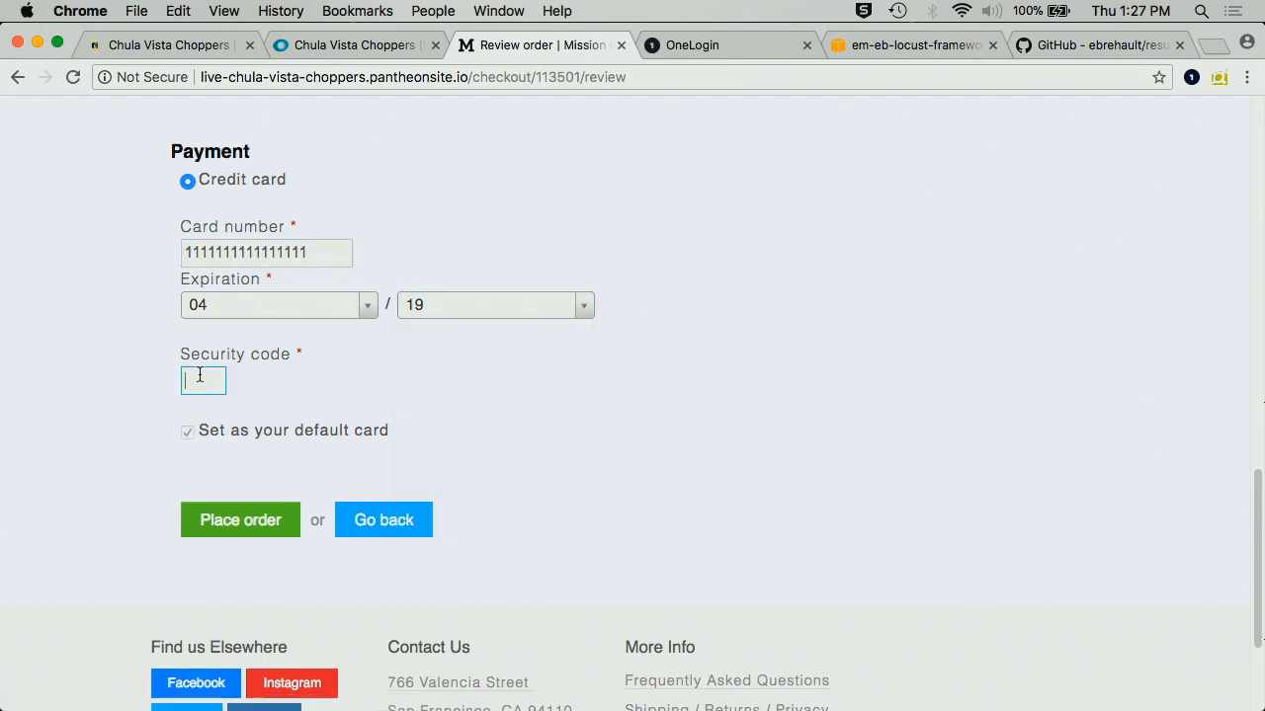
text(122)
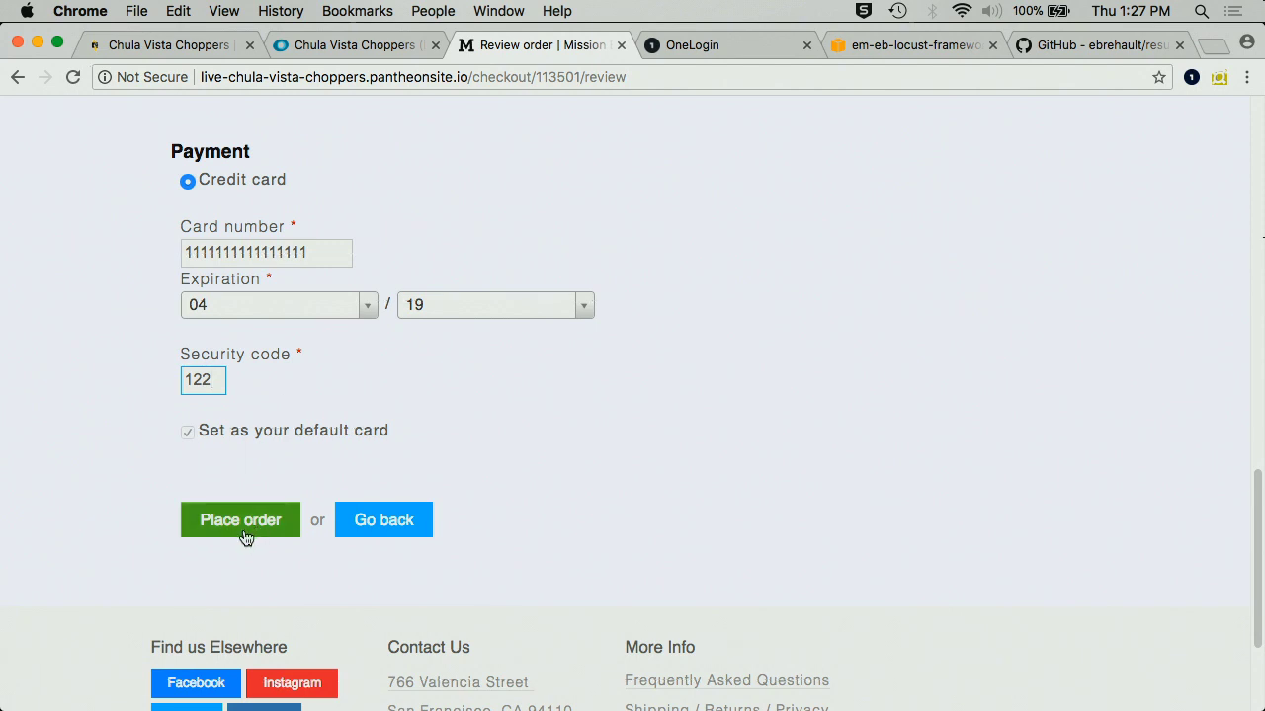
click(245, 522)
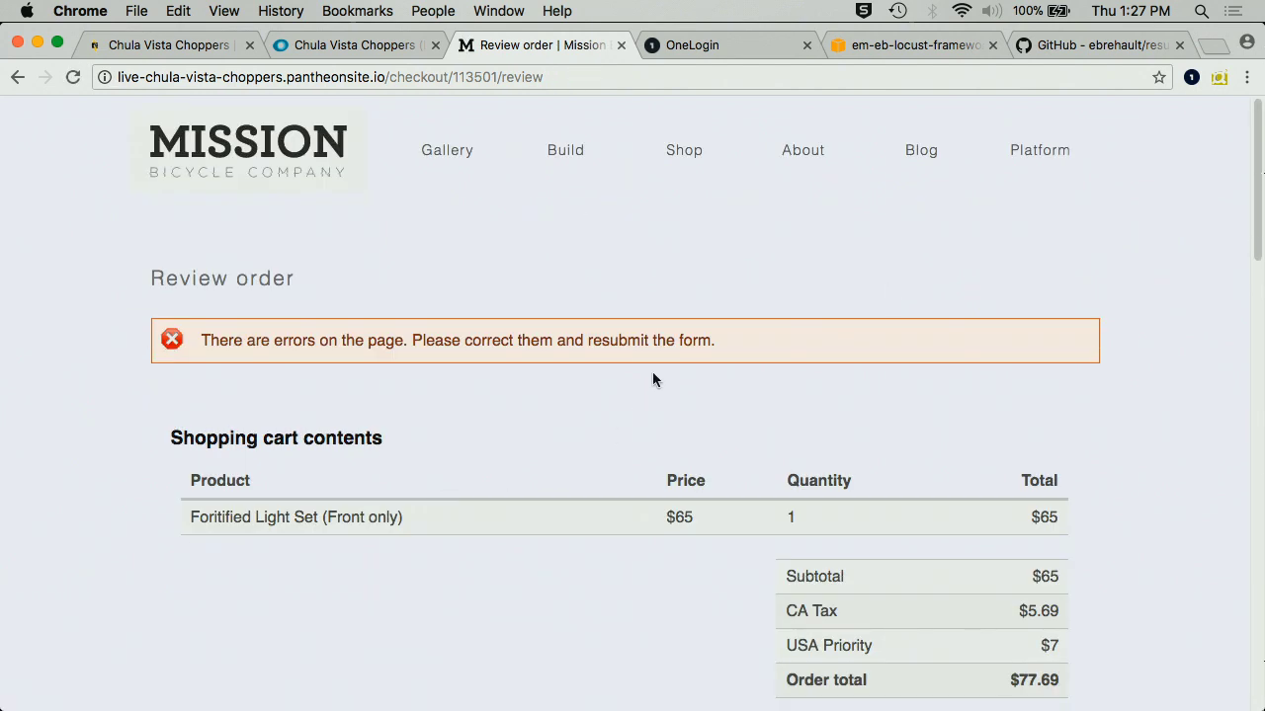
- Stop the Resurrectio recording, export it as a CasperJS script and select the whole script
click(1220, 78)
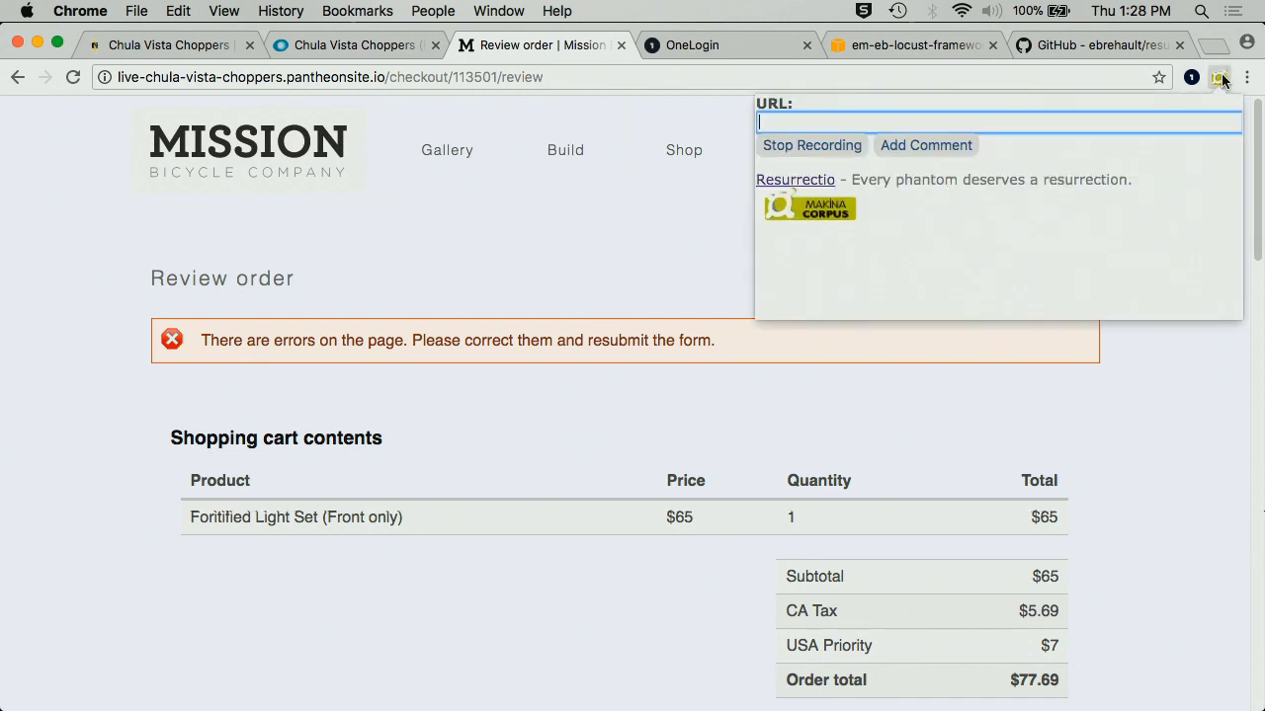
click(807, 148)
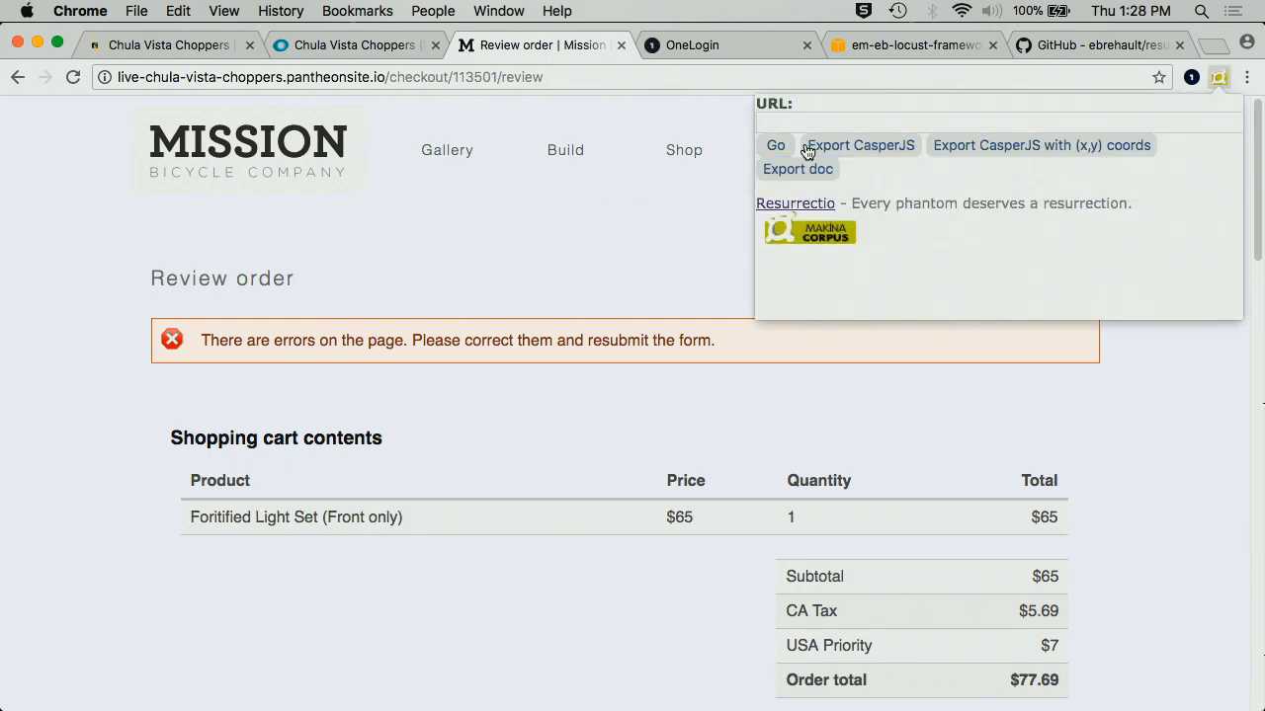
click(861, 148)
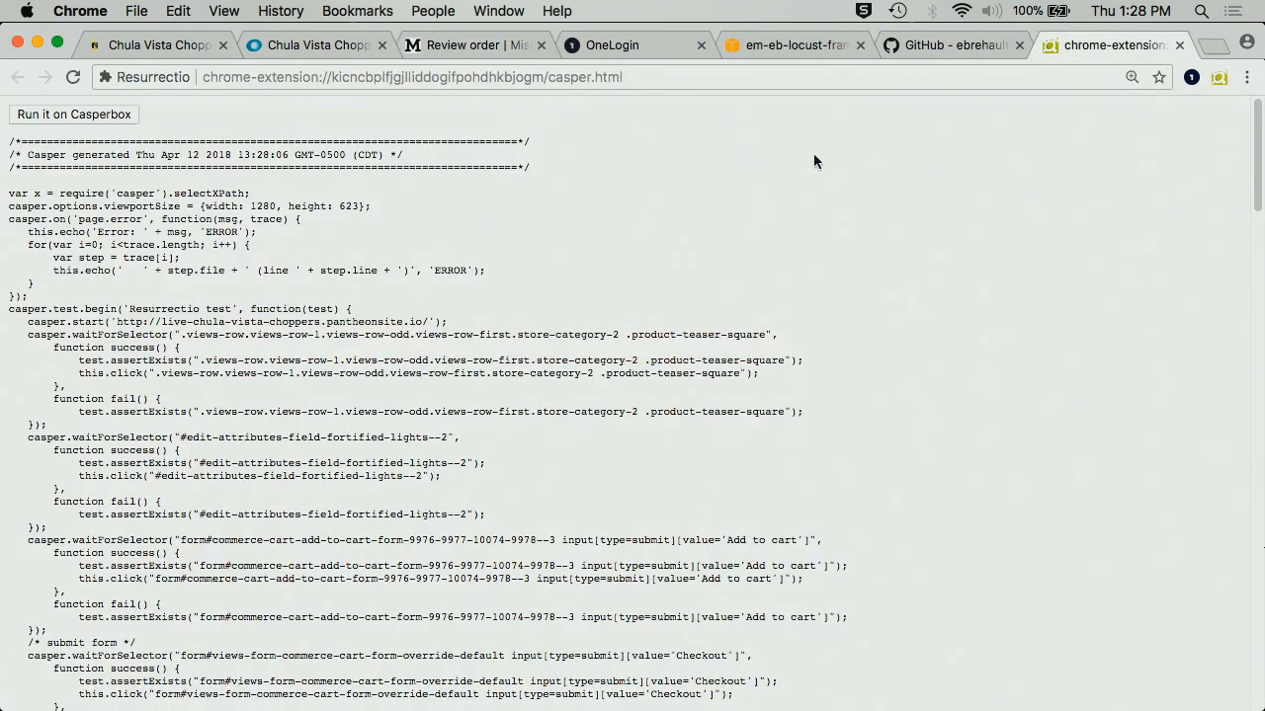
scroll(813, 161, down, 15)
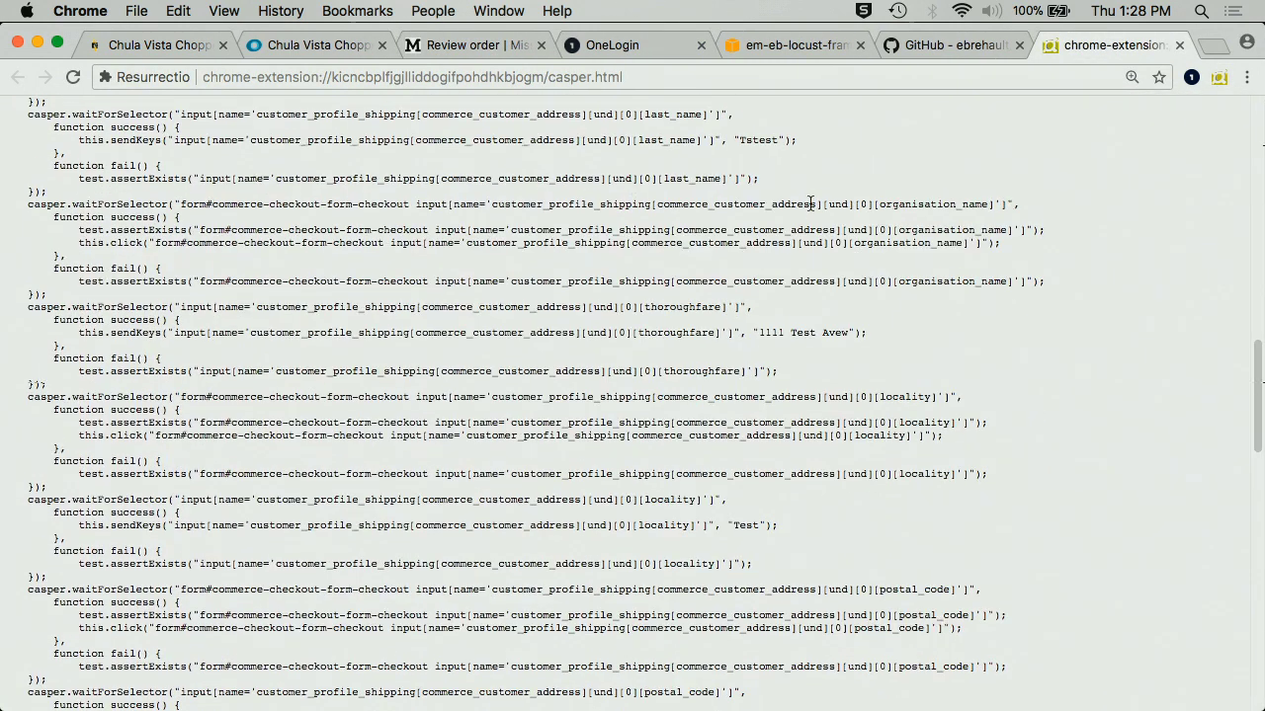
scroll(809, 203, up, 5)
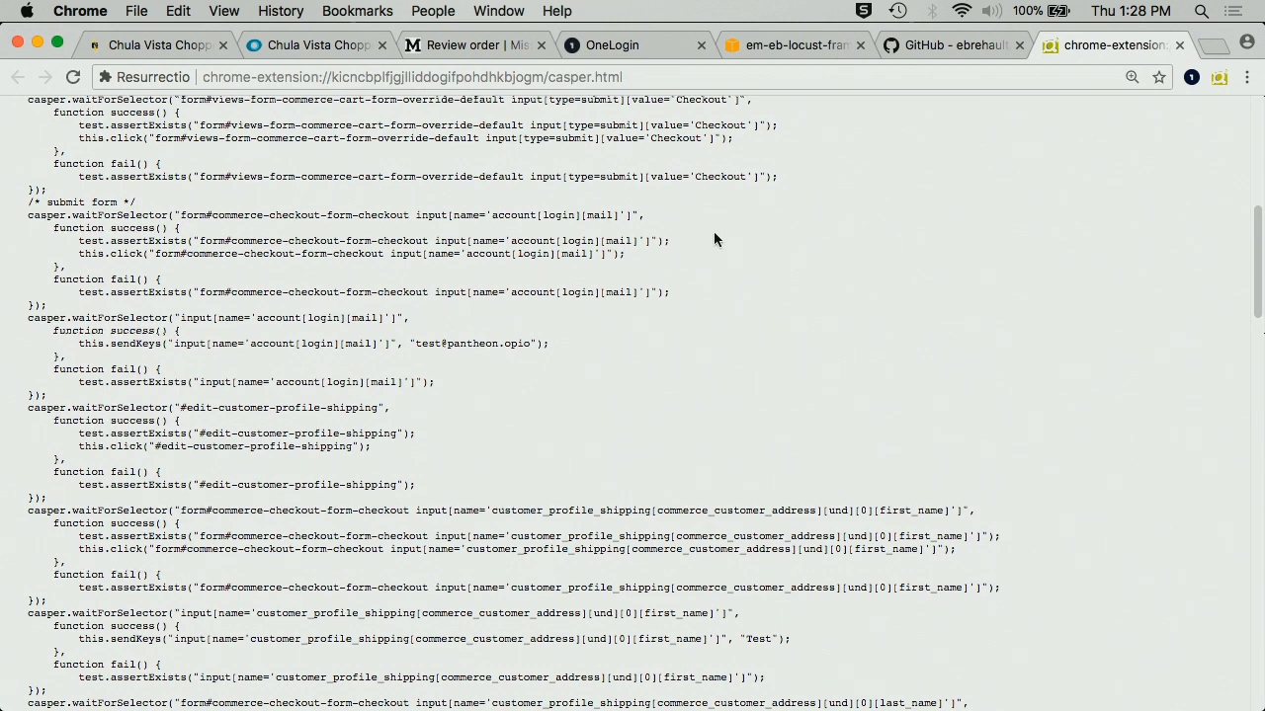
scroll(714, 233, down, 15)
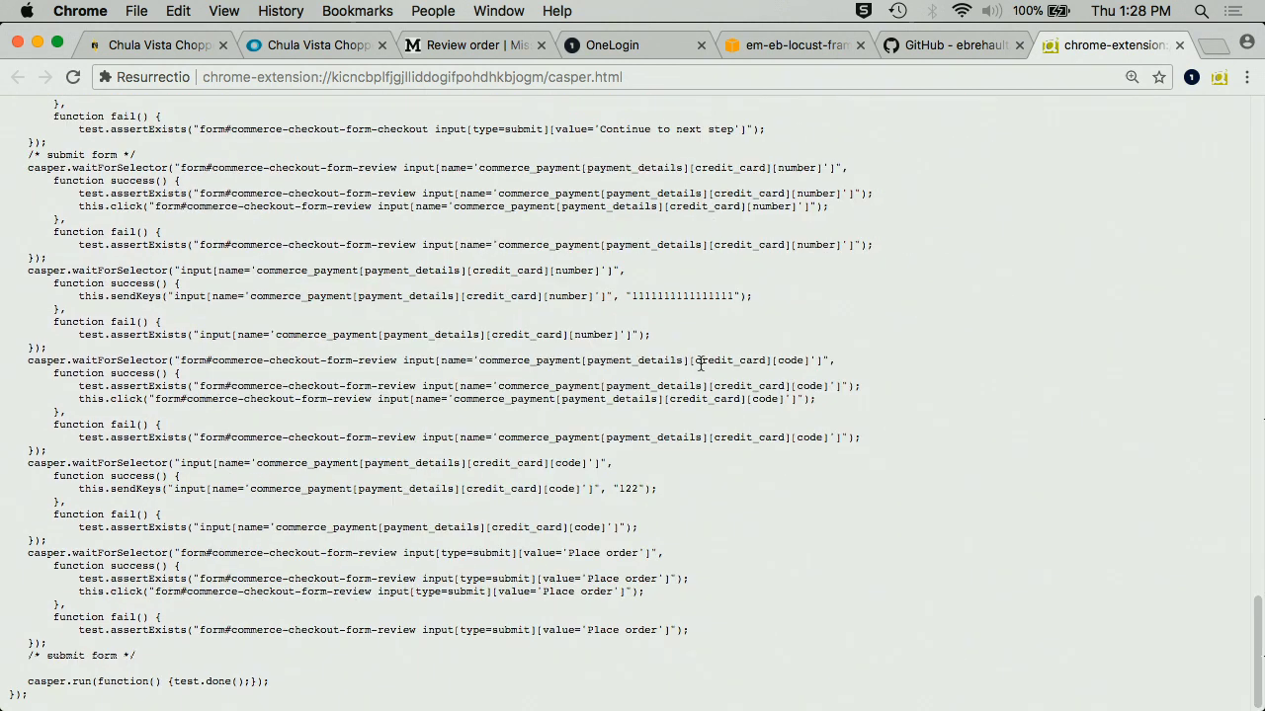
drag(34, 703, 12, 585)
scroll(22, 510, up, 20)
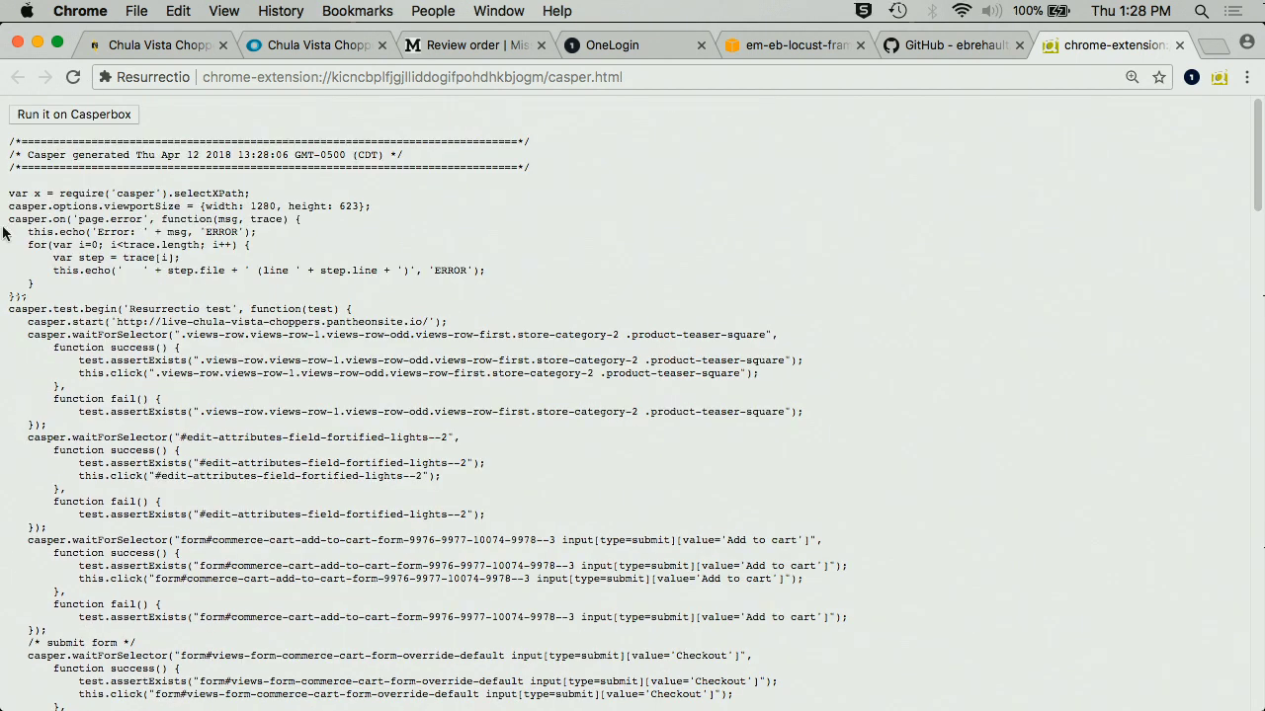
shift+click(11, 146)
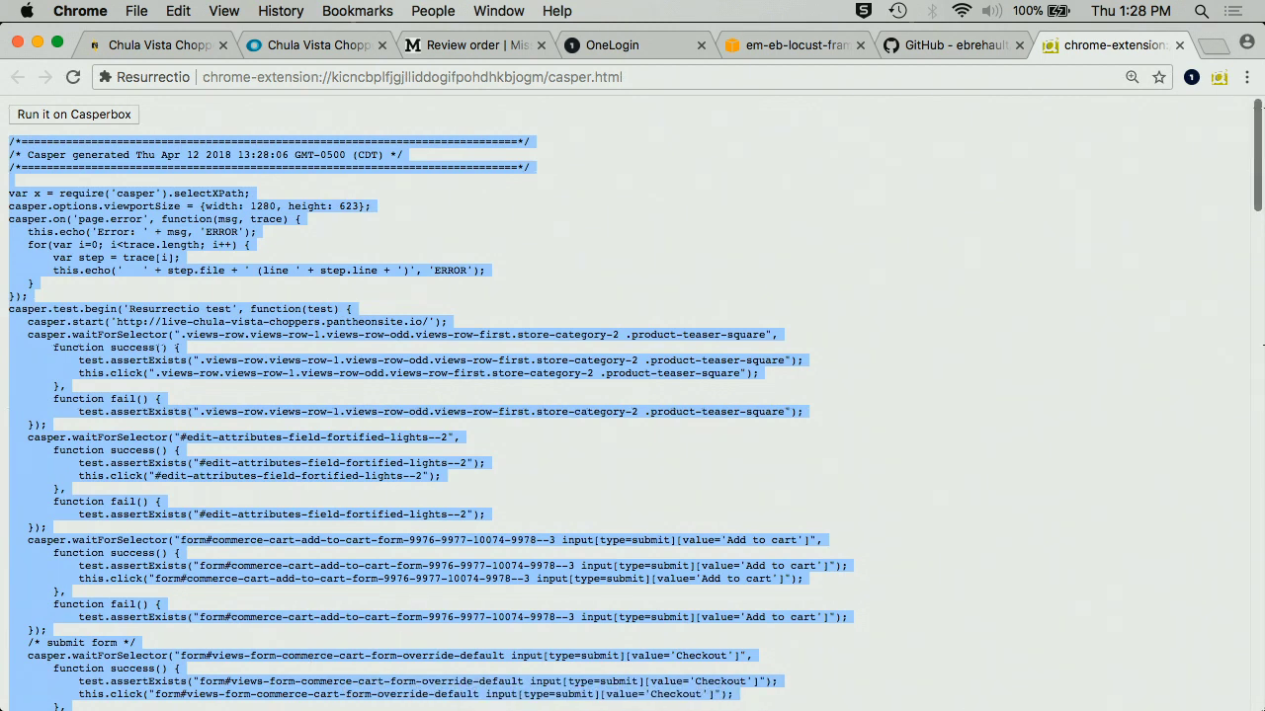
- Paste the copied Casper script into a new untitled Atom file and start saving it
mouse_move(884, 705)
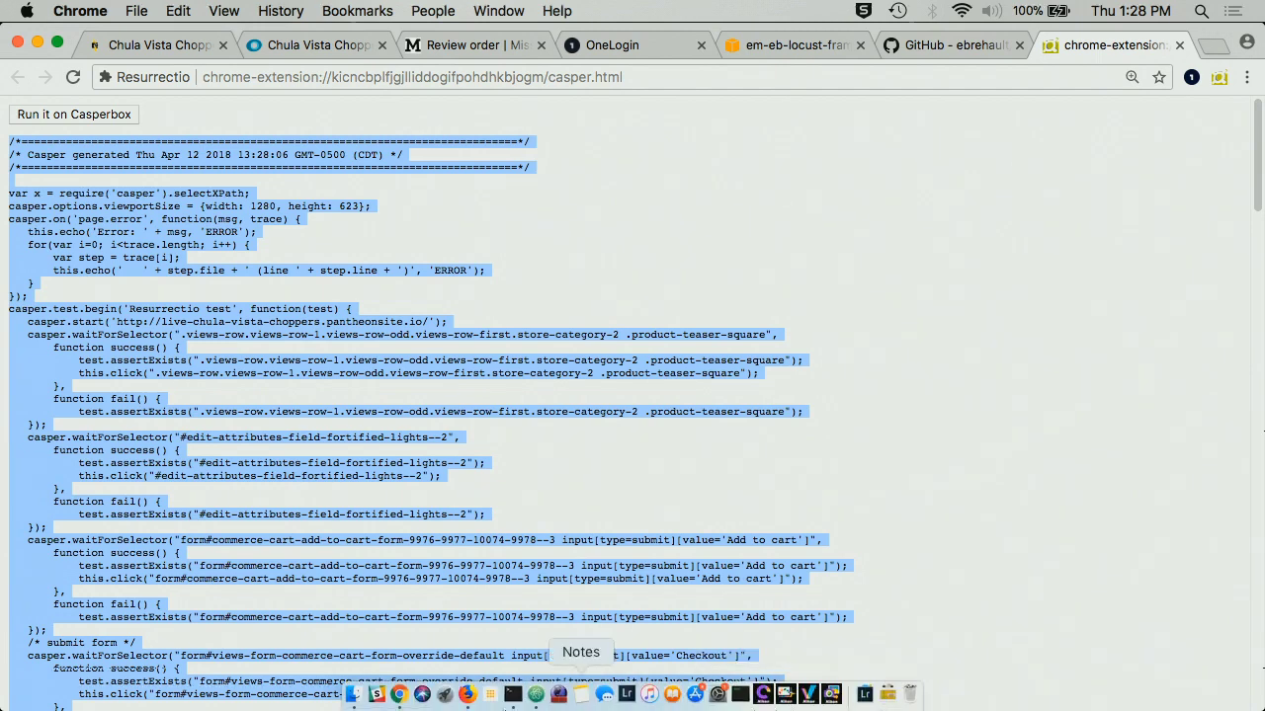
click(536, 695)
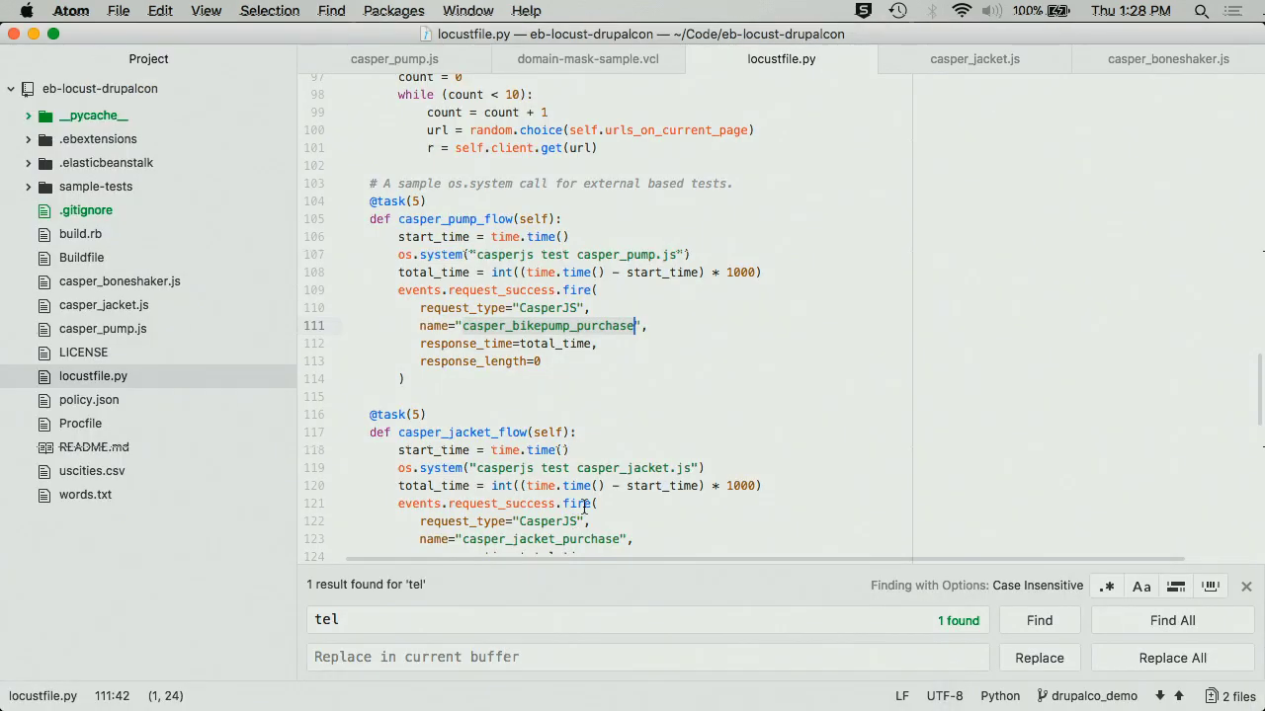
key(super+n)
key(super+v)
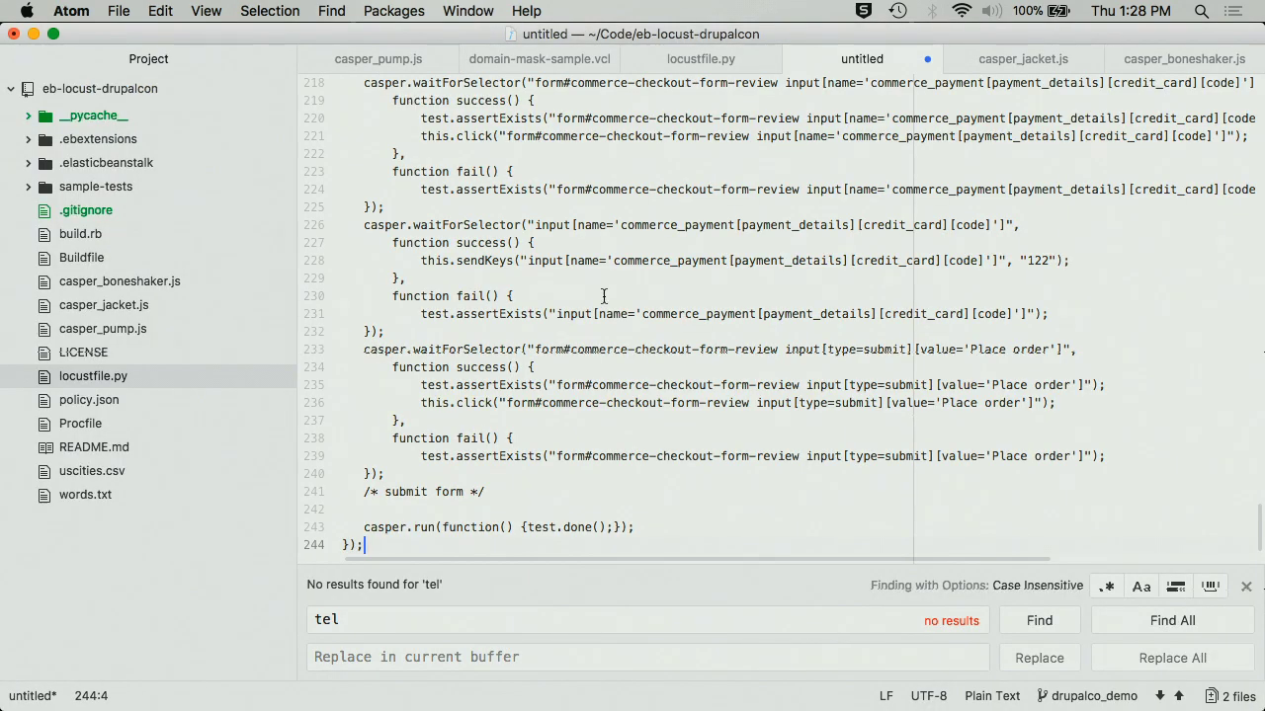
scroll(604, 296, up, 20)
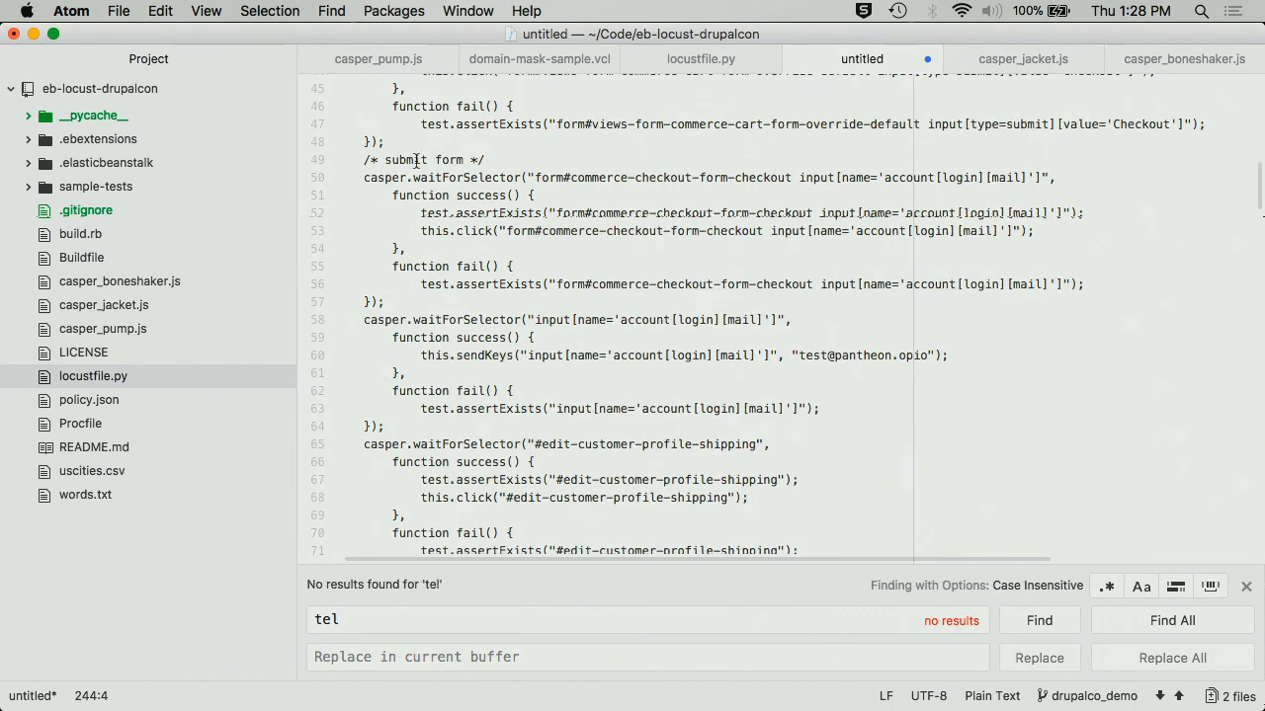
key(super+s)
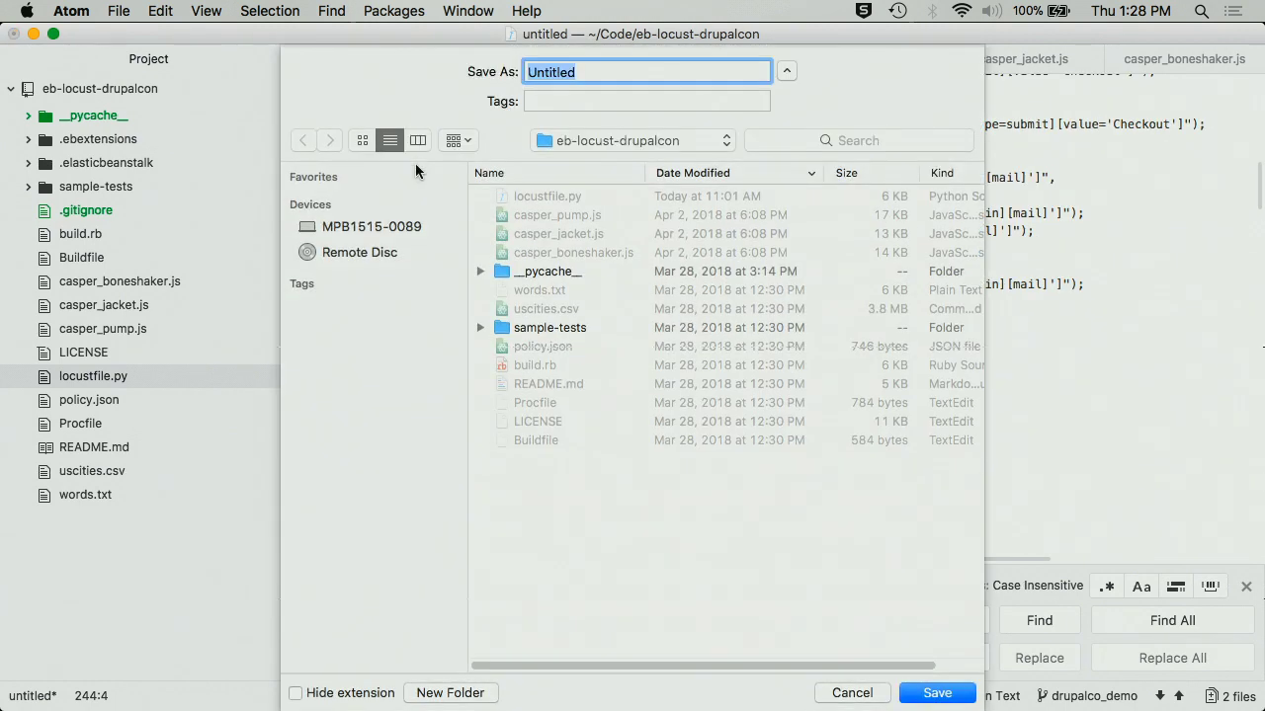
- Save the file as casper_lights_test.js, dismissing the stray Siri prompt along the way
text(casdper)
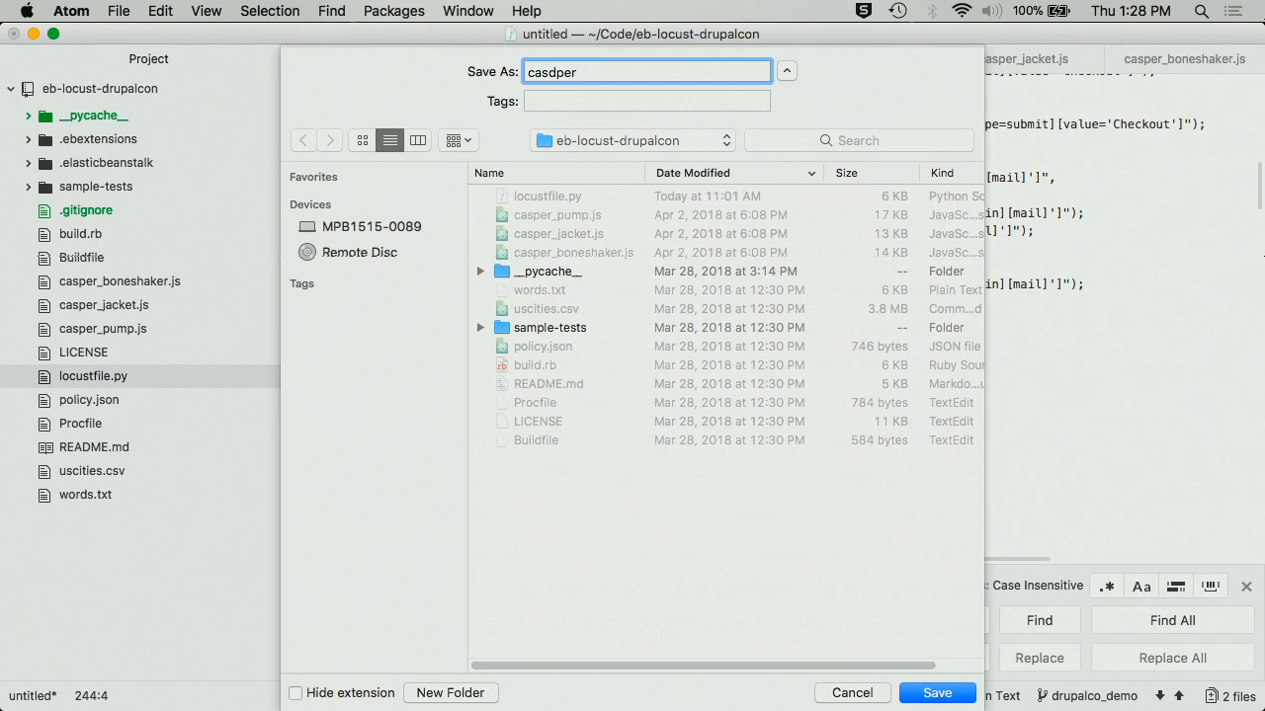
key(super+space)
click(570, 265)
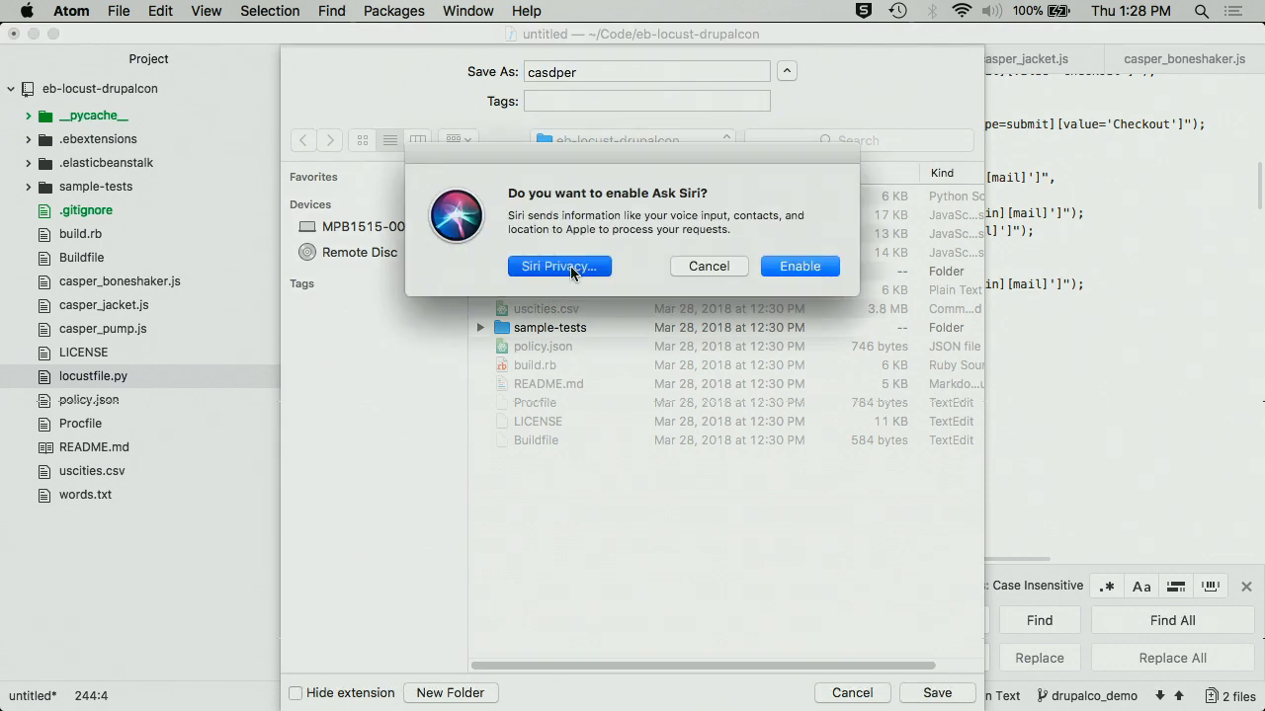
click(851, 571)
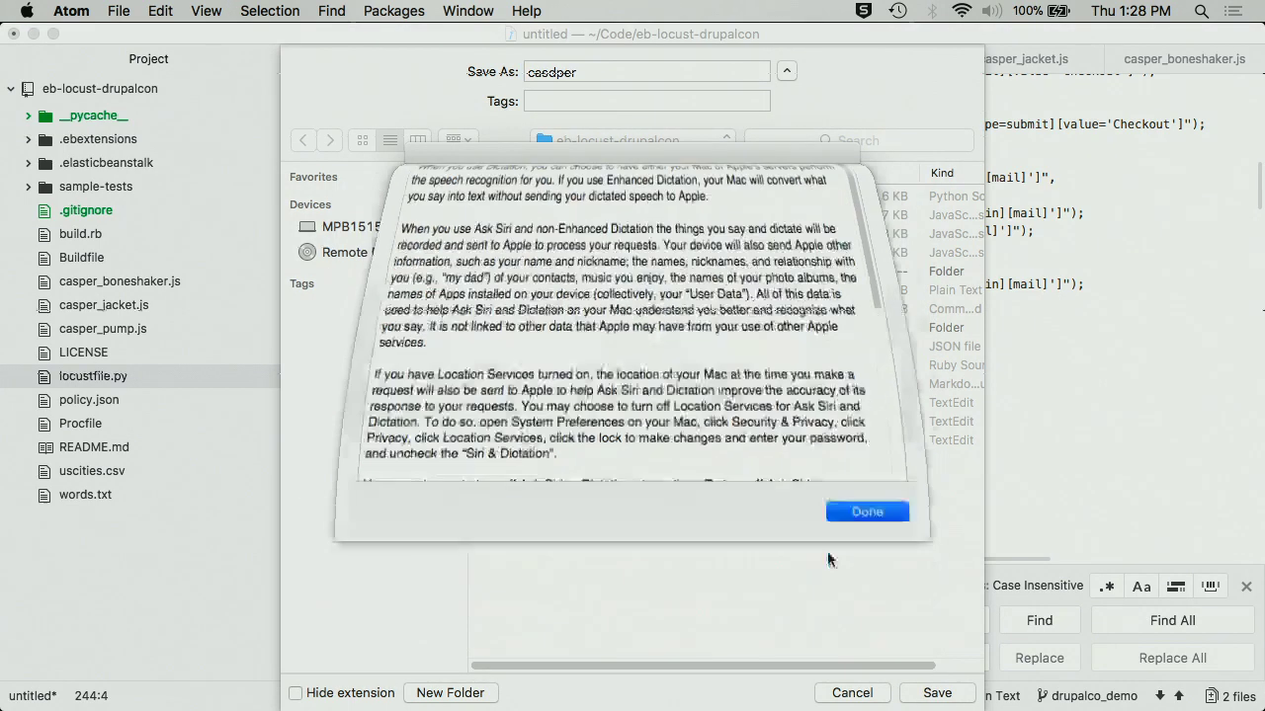
click(703, 269)
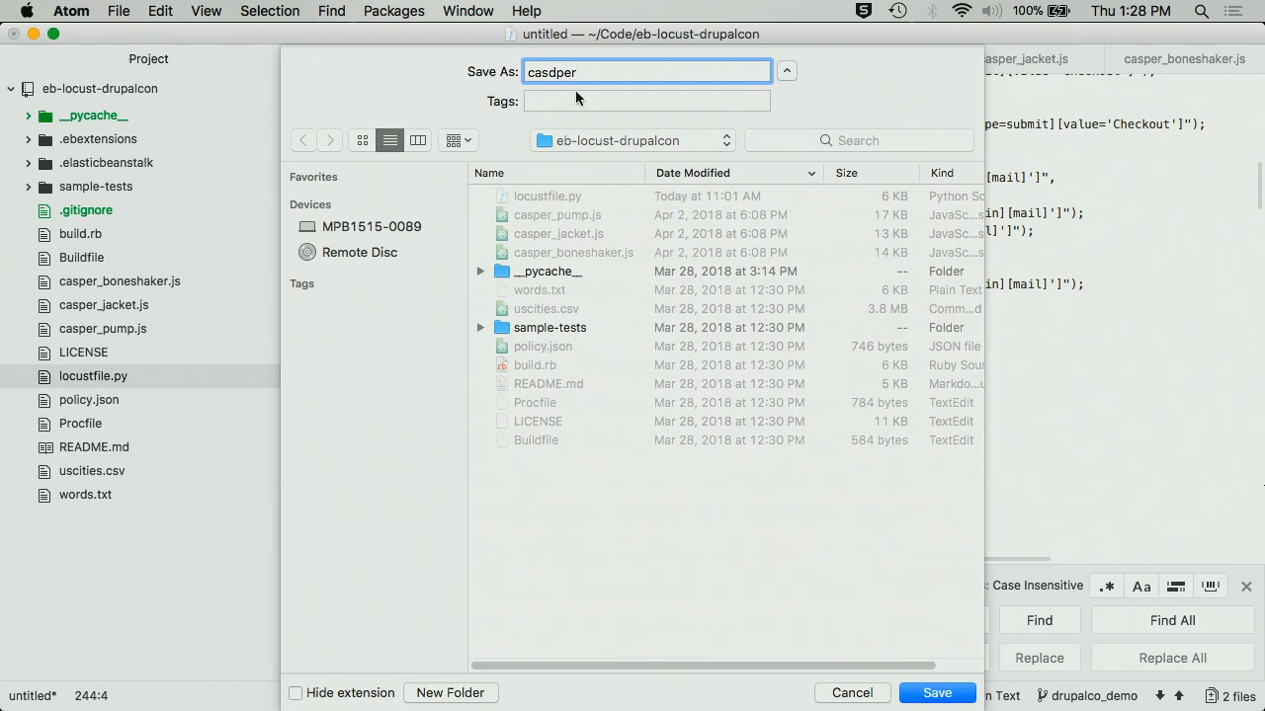
key(BackSpace)
key(BackSpace)
key(BackSpace)
key(BackSpace)
text(per_lights_test.js)
key(Return)
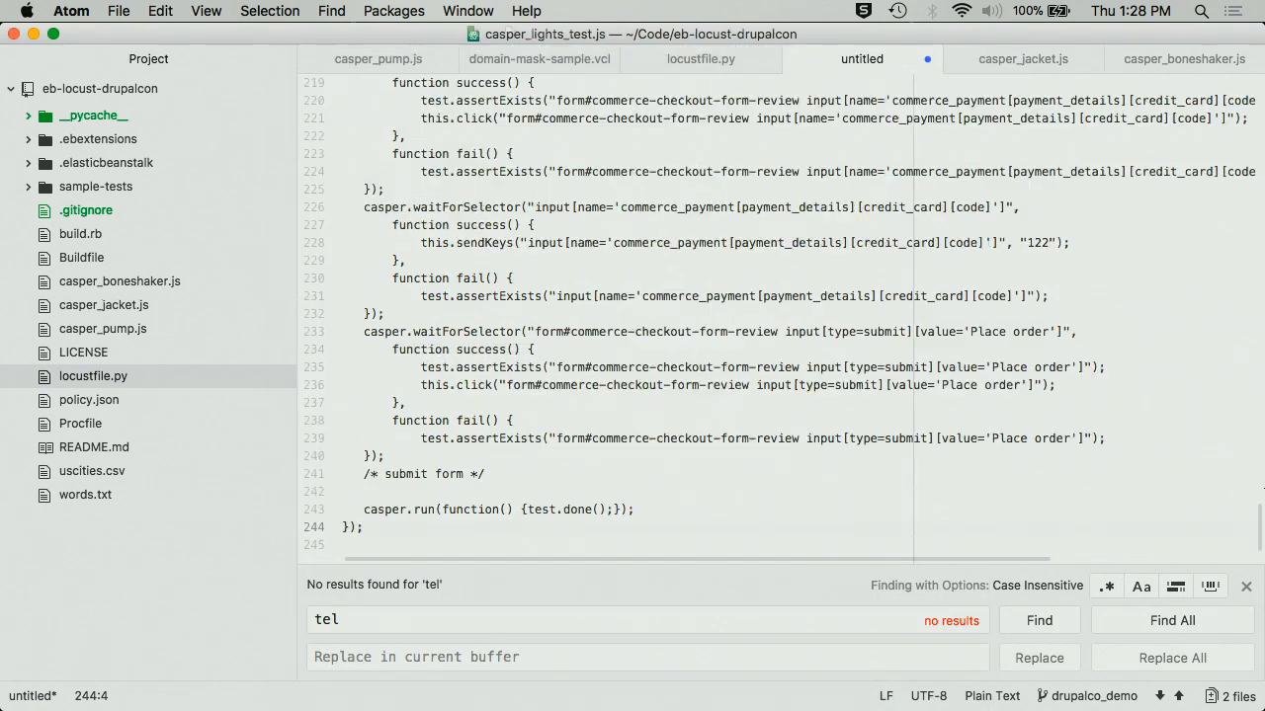
- Select 'form#commerce-checkout-form-checkout input' on line 177 and use it as the Find term
scroll(645, 295, up, 10)
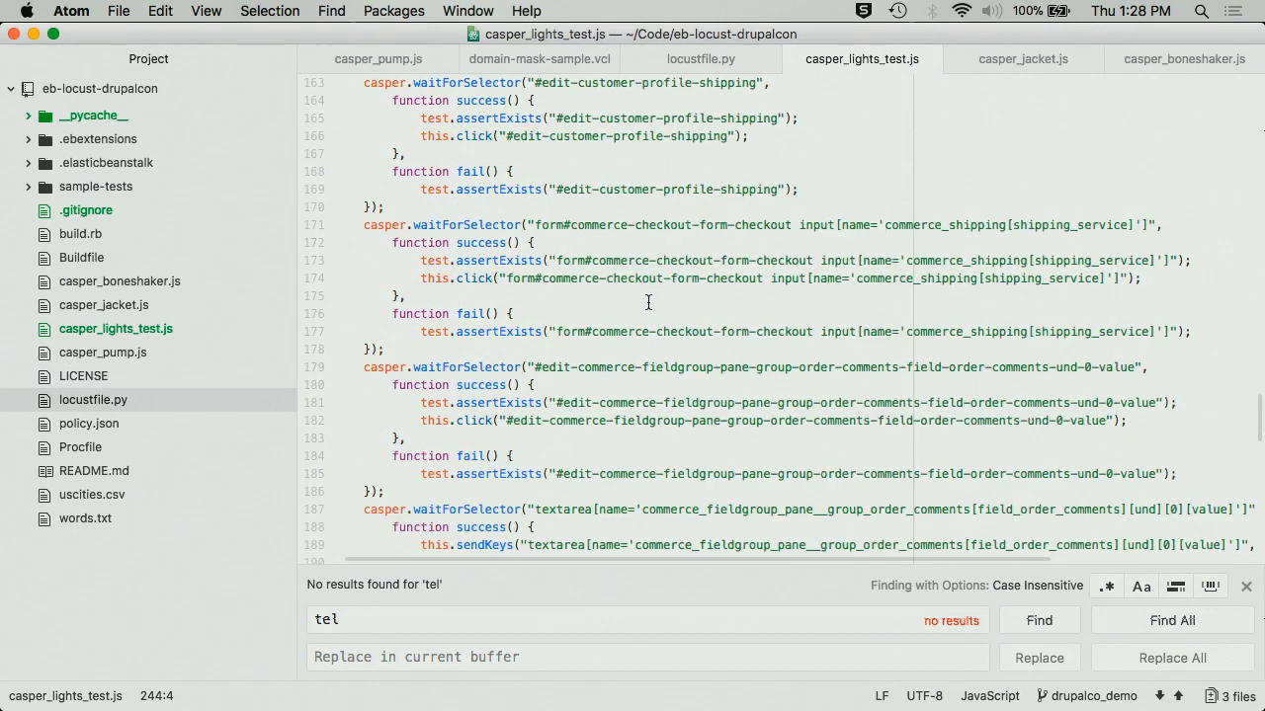
scroll(648, 302, down, 3)
double_click(573, 141)
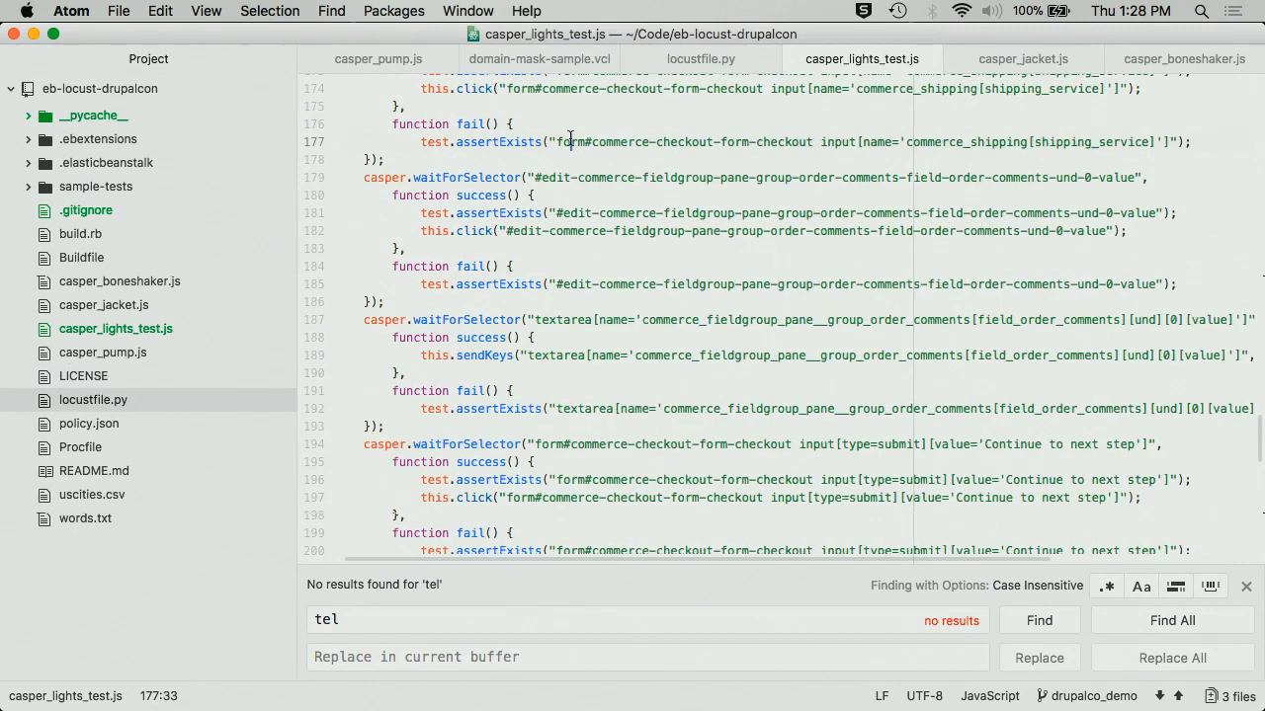
shift+click(818, 145)
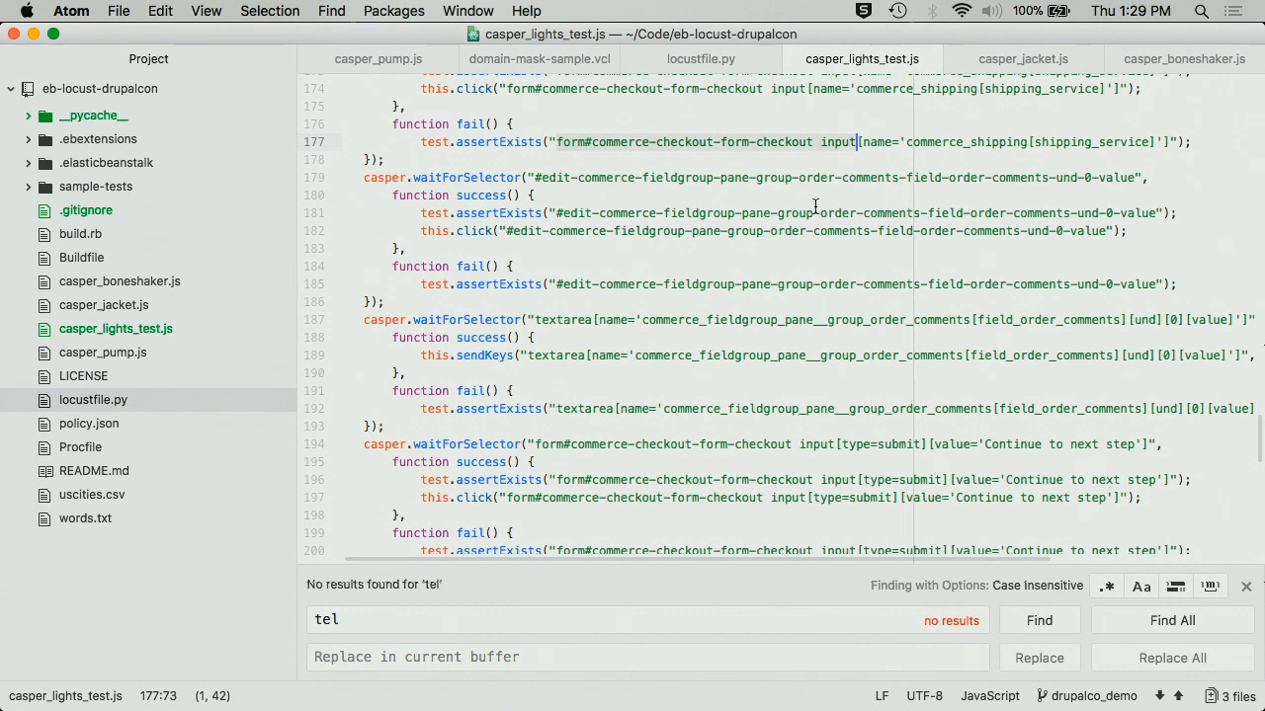
scroll(815, 206, down, 3)
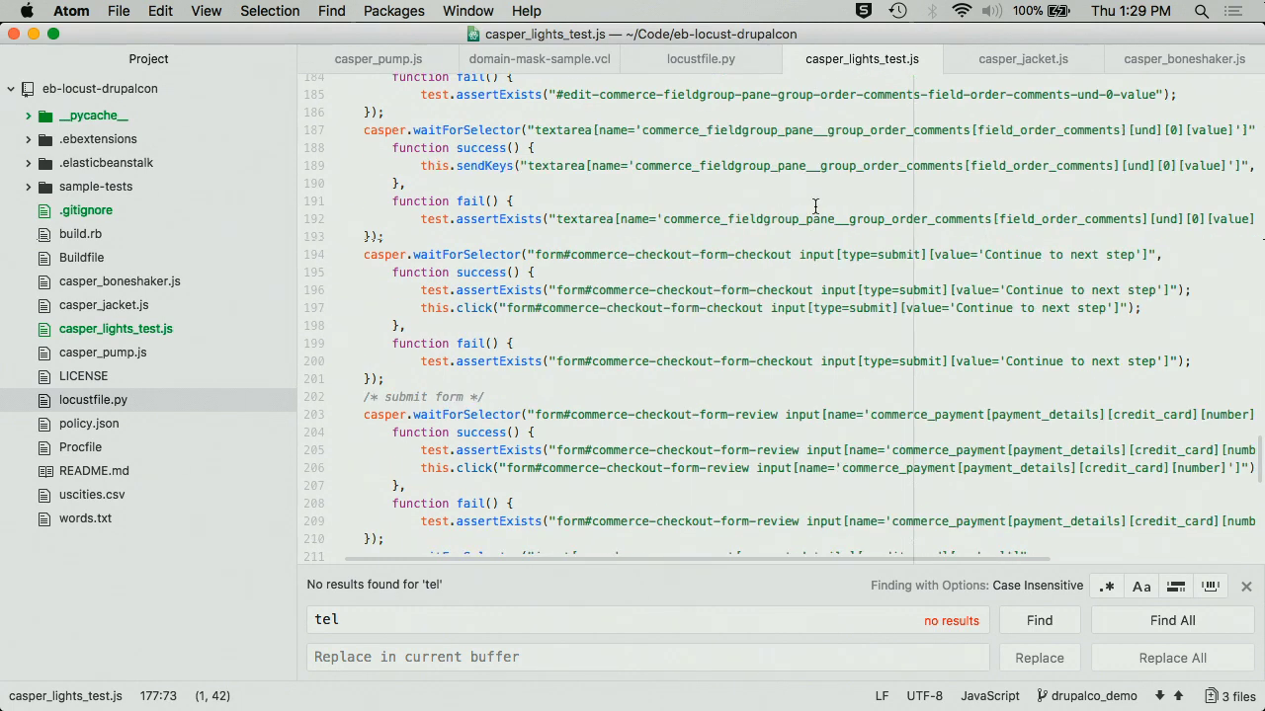
scroll(815, 205, up, 6)
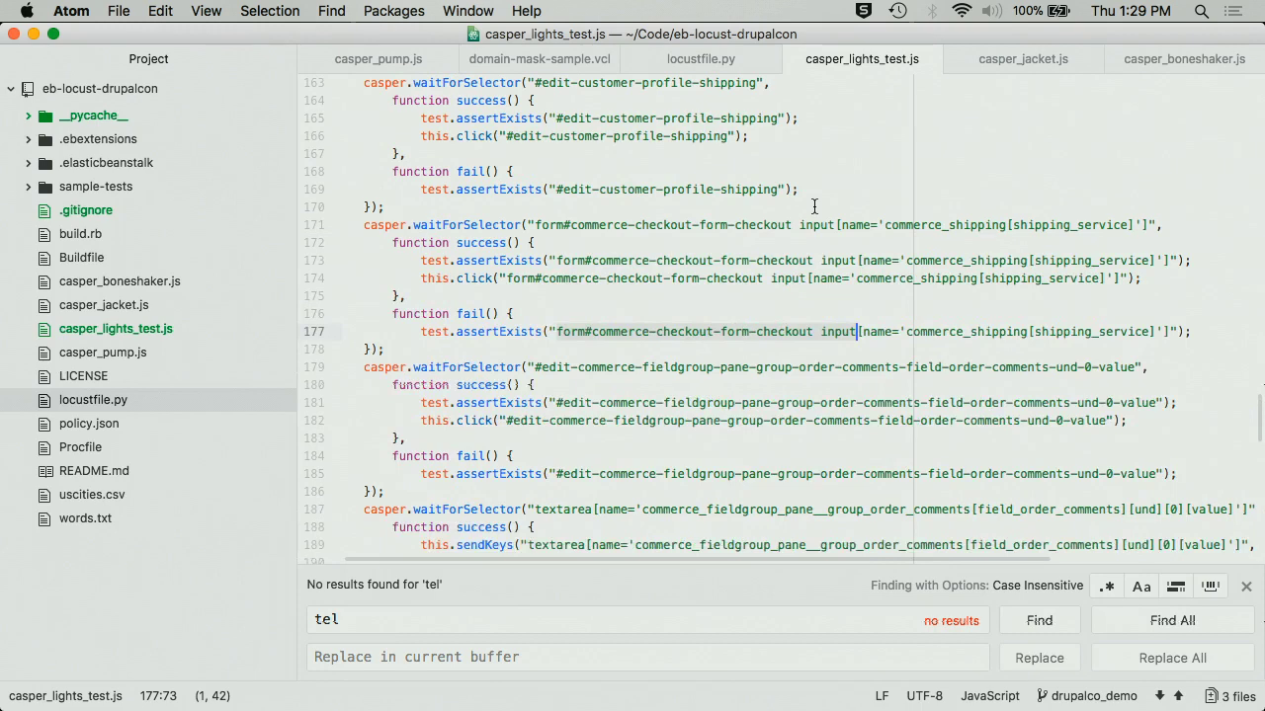
scroll(815, 206, up, 2)
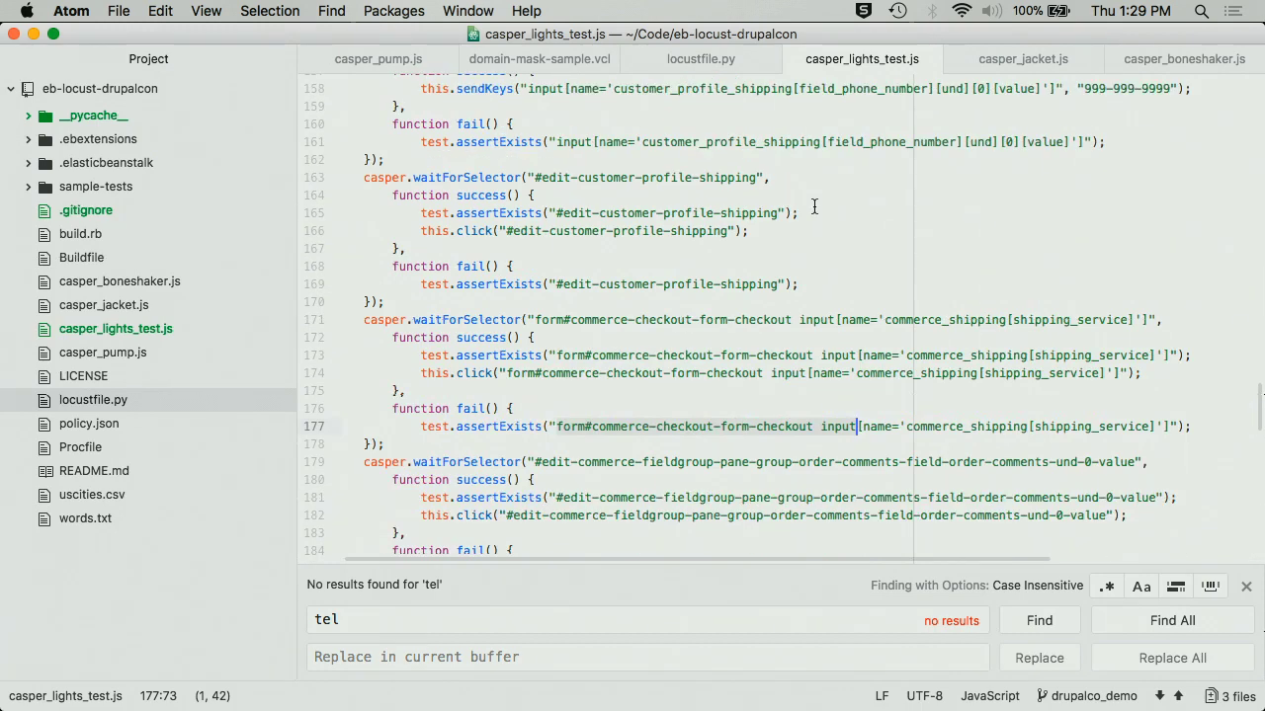
scroll(816, 206, up, 1)
scroll(815, 205, up, 2)
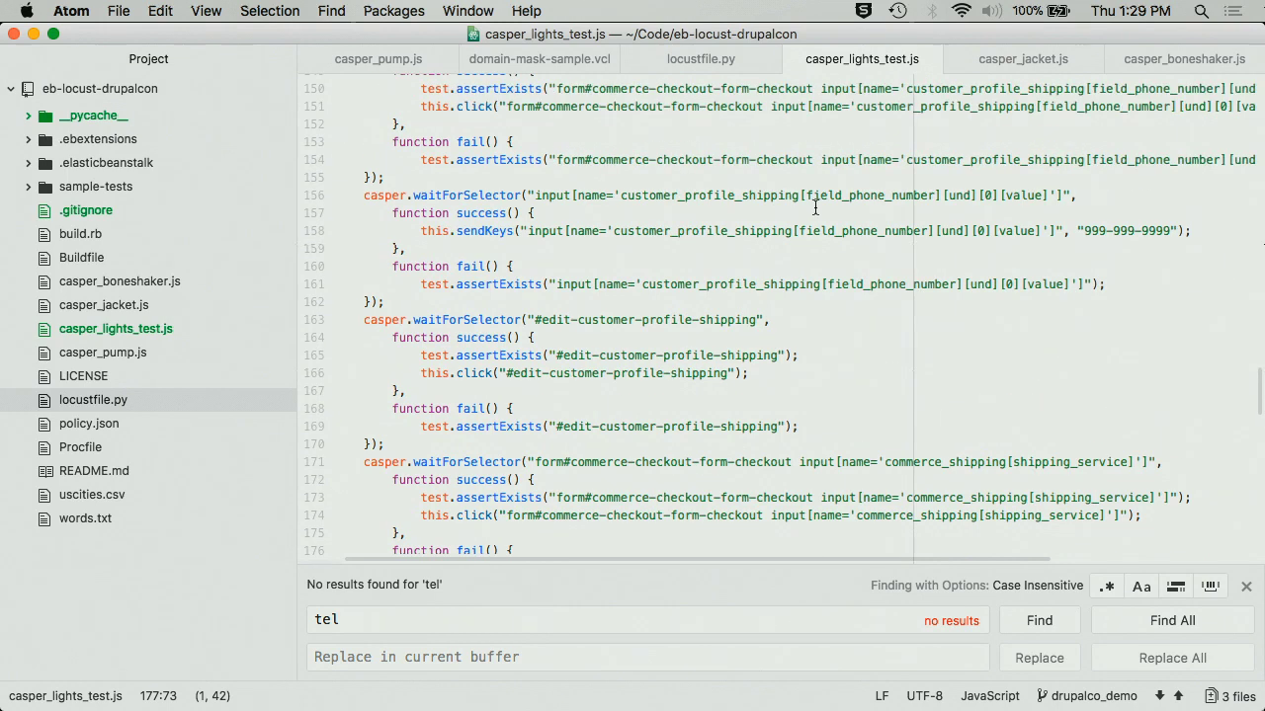
scroll(815, 208, up, 2)
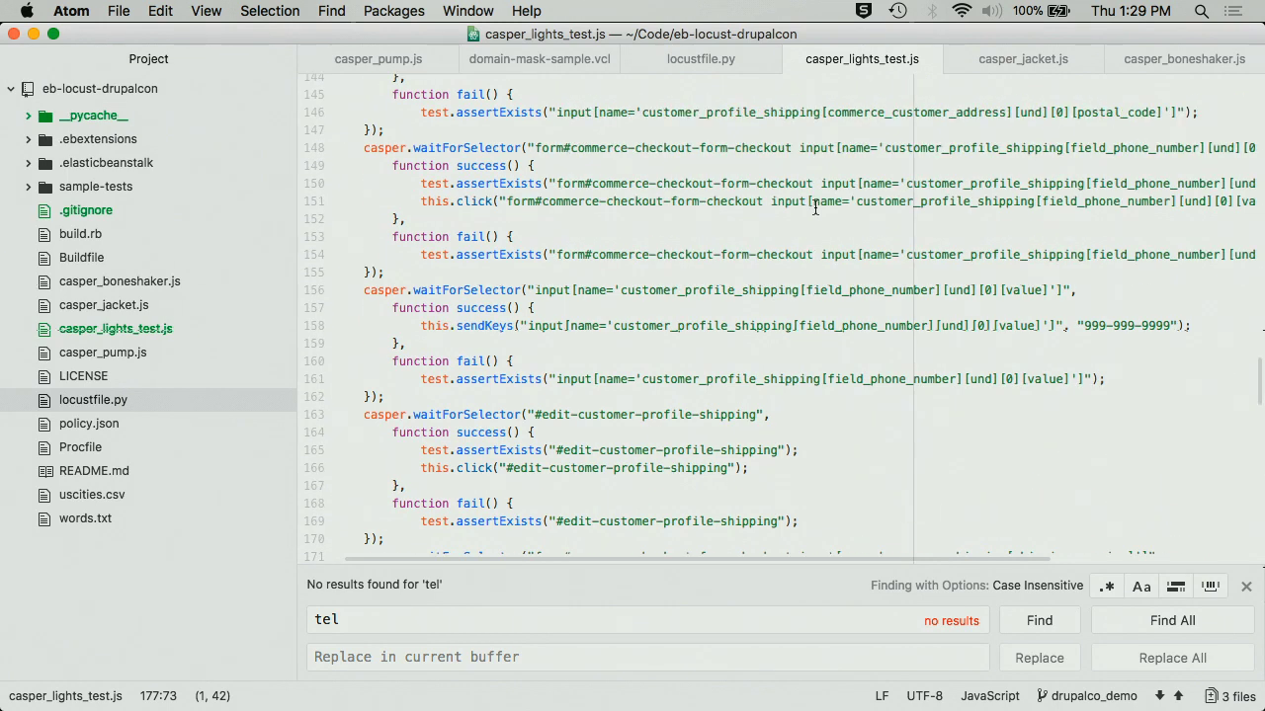
scroll(815, 208, up, 4)
key(super+f)
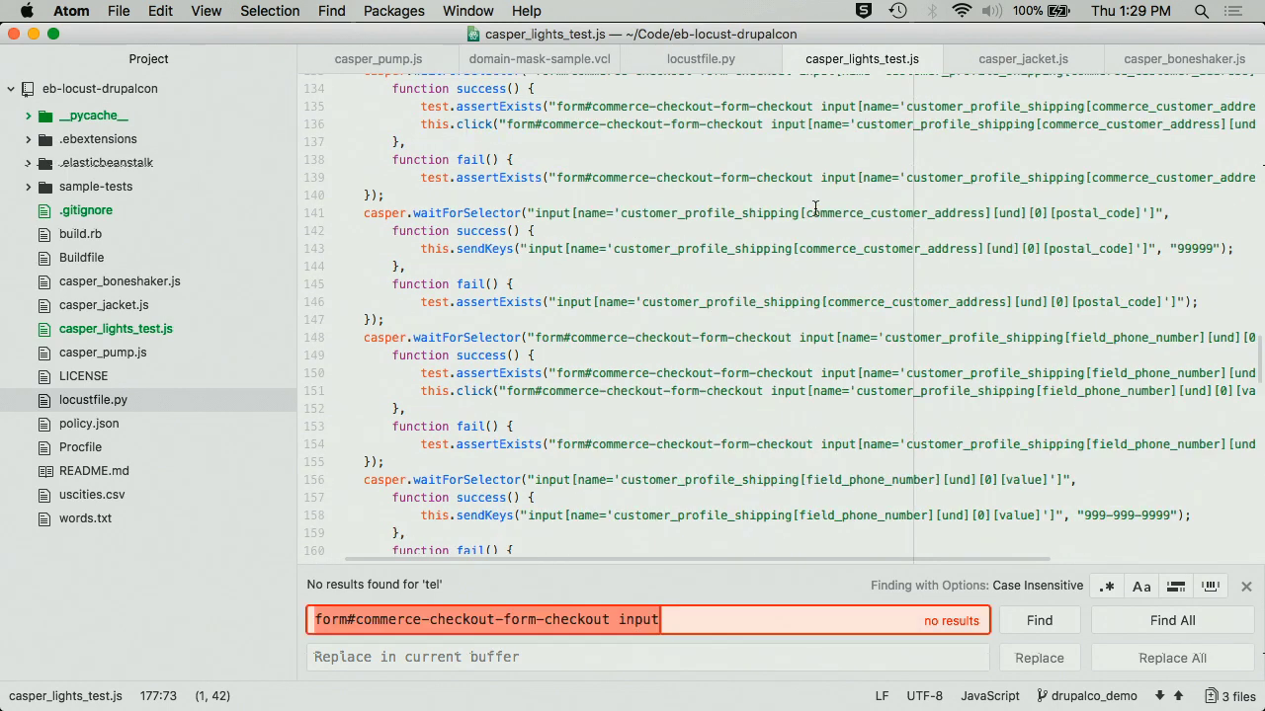
text(p)
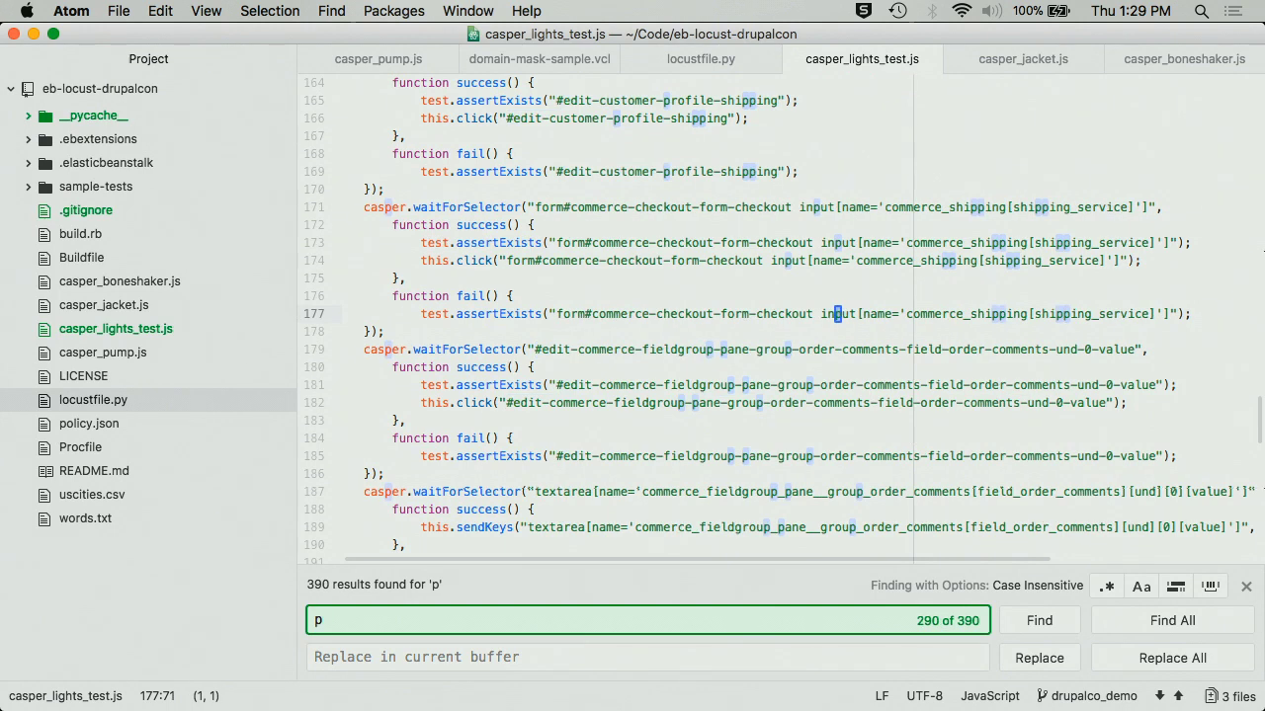
click(978, 243)
click(1007, 313)
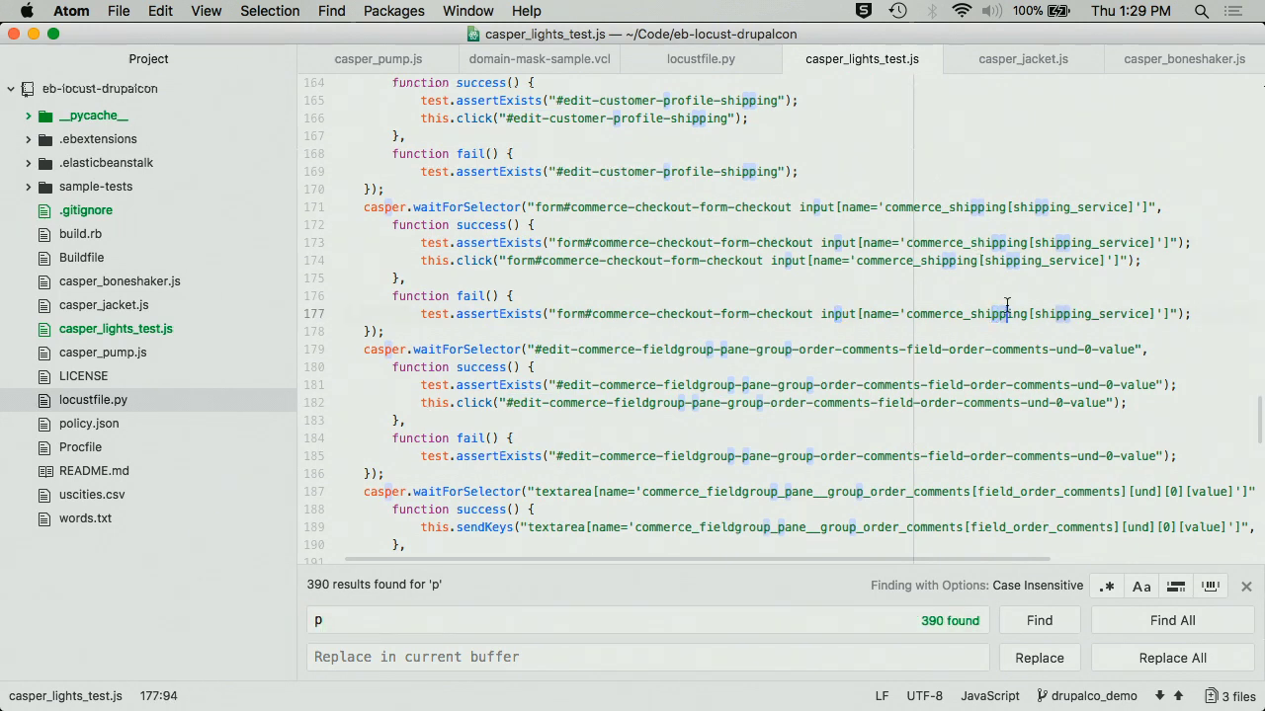
scroll(1008, 313, down, 5)
key(super+f)
key(Left)
text(o)
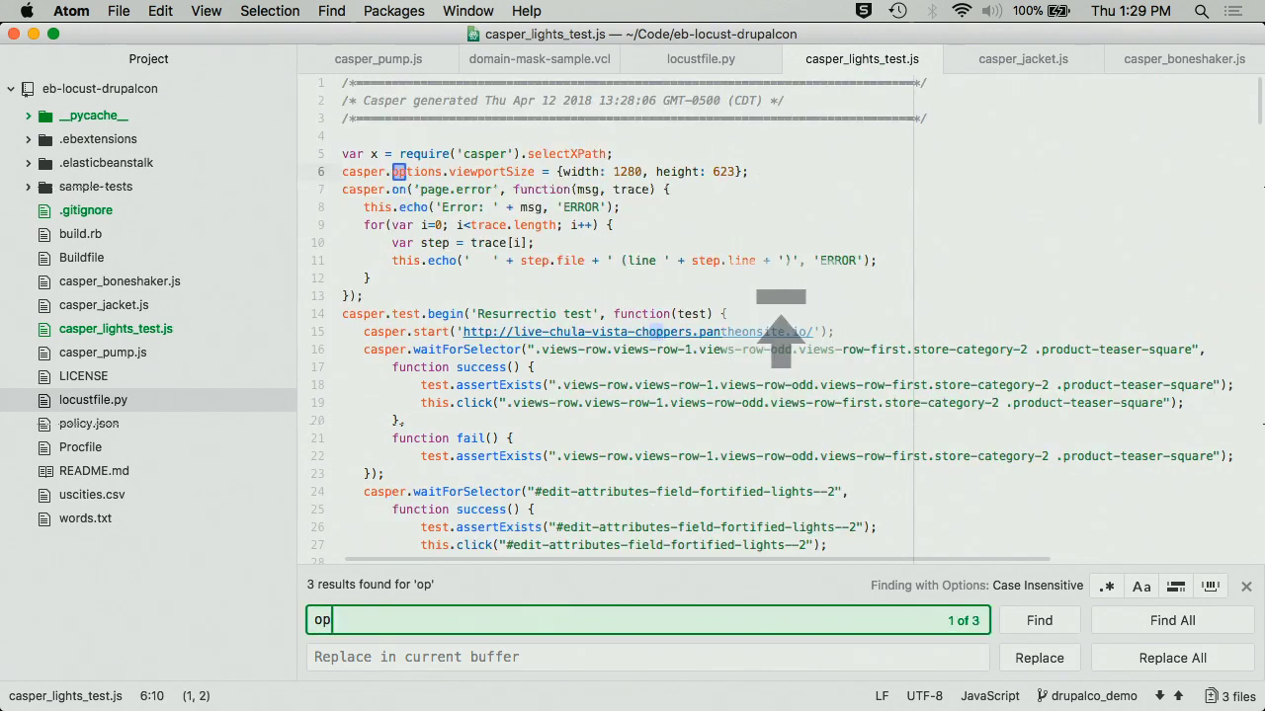
key(Return)
key(Return)
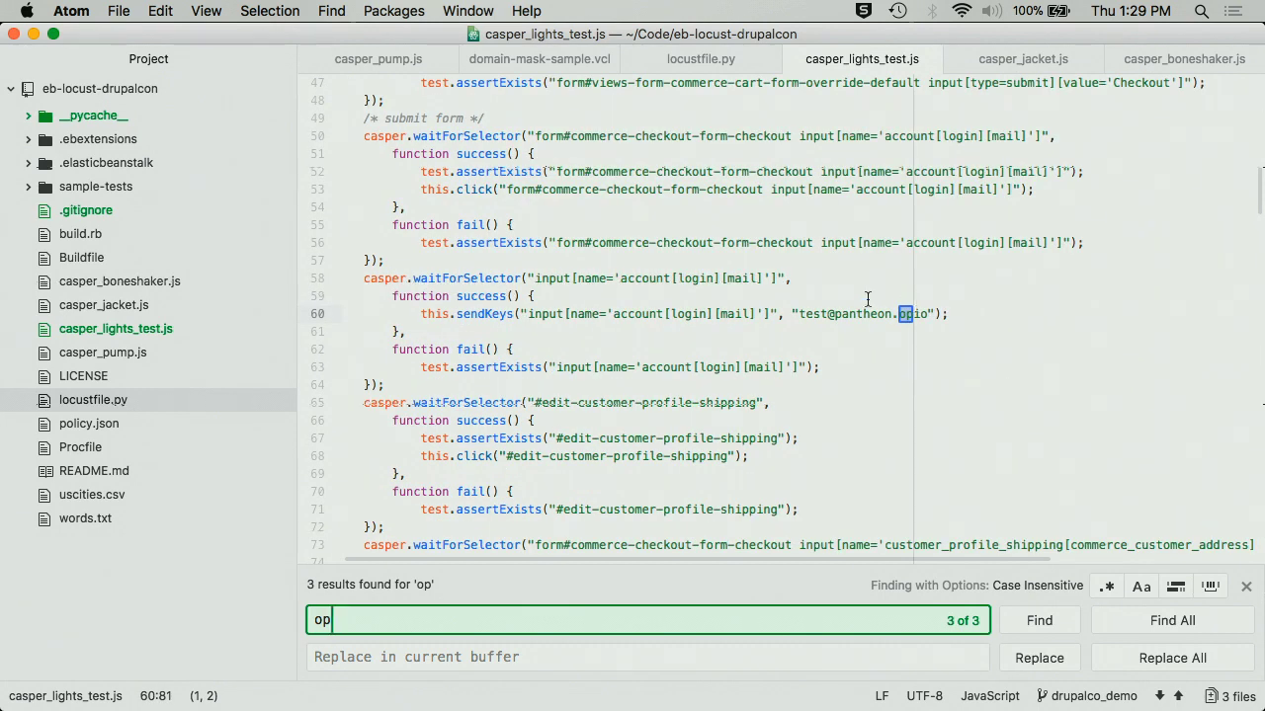
triple_click(1023, 314)
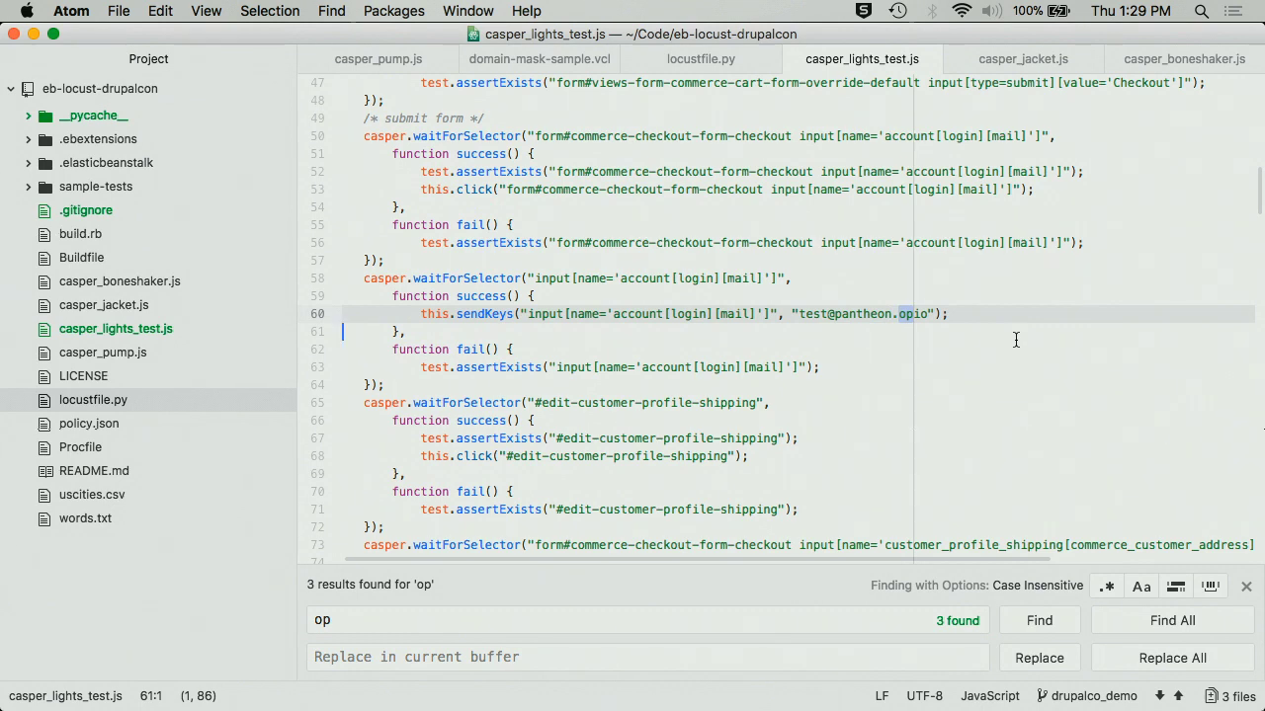
click(916, 313)
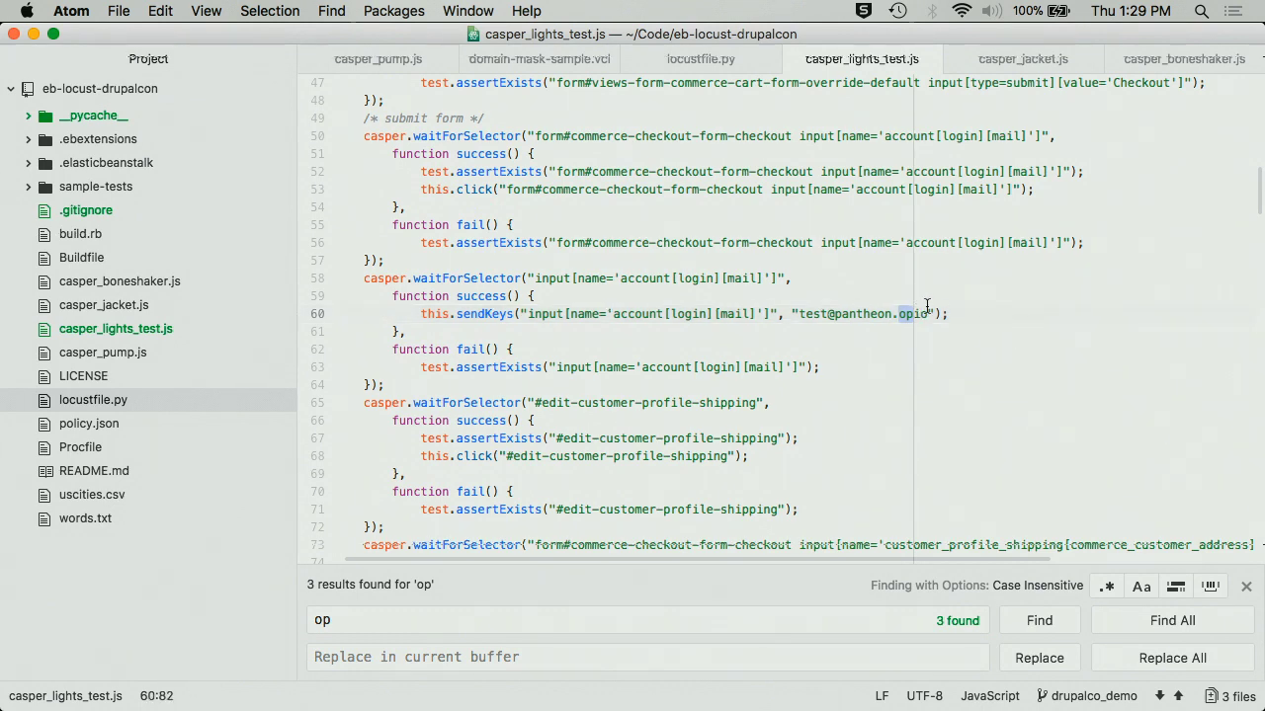
key(BackSpace)
key(BackSpace)
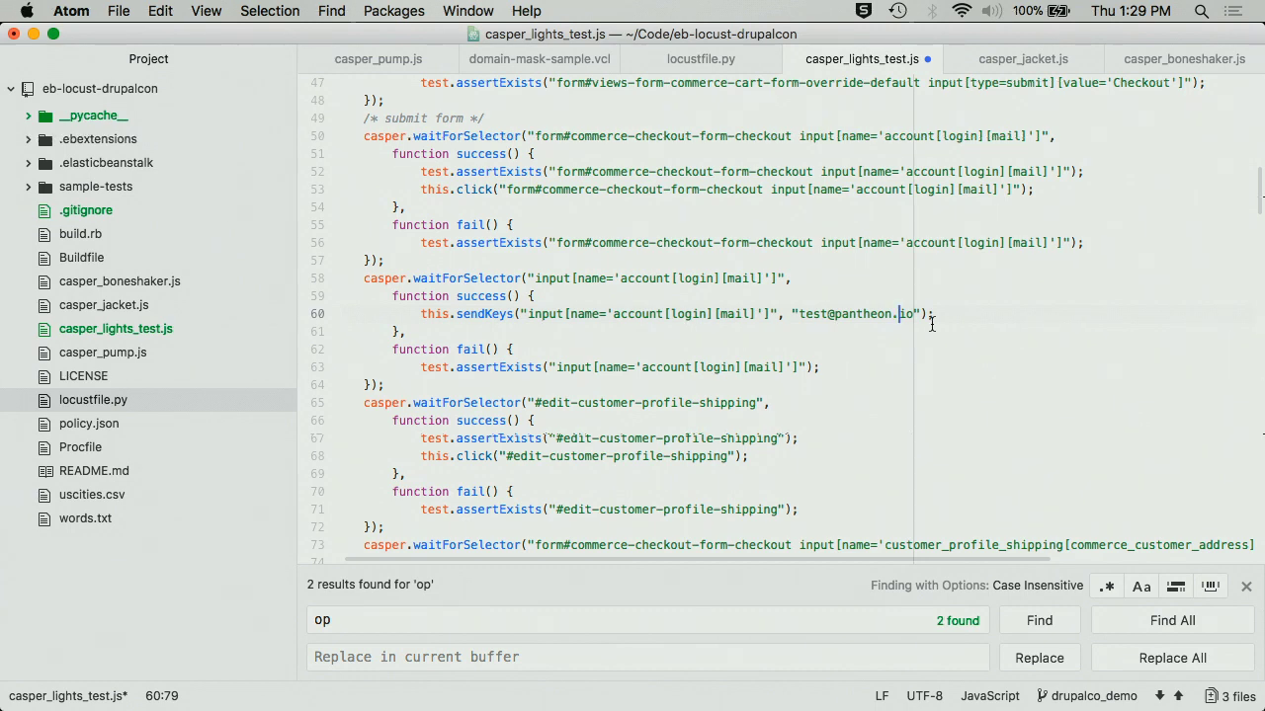
scroll(929, 324, down, 20)
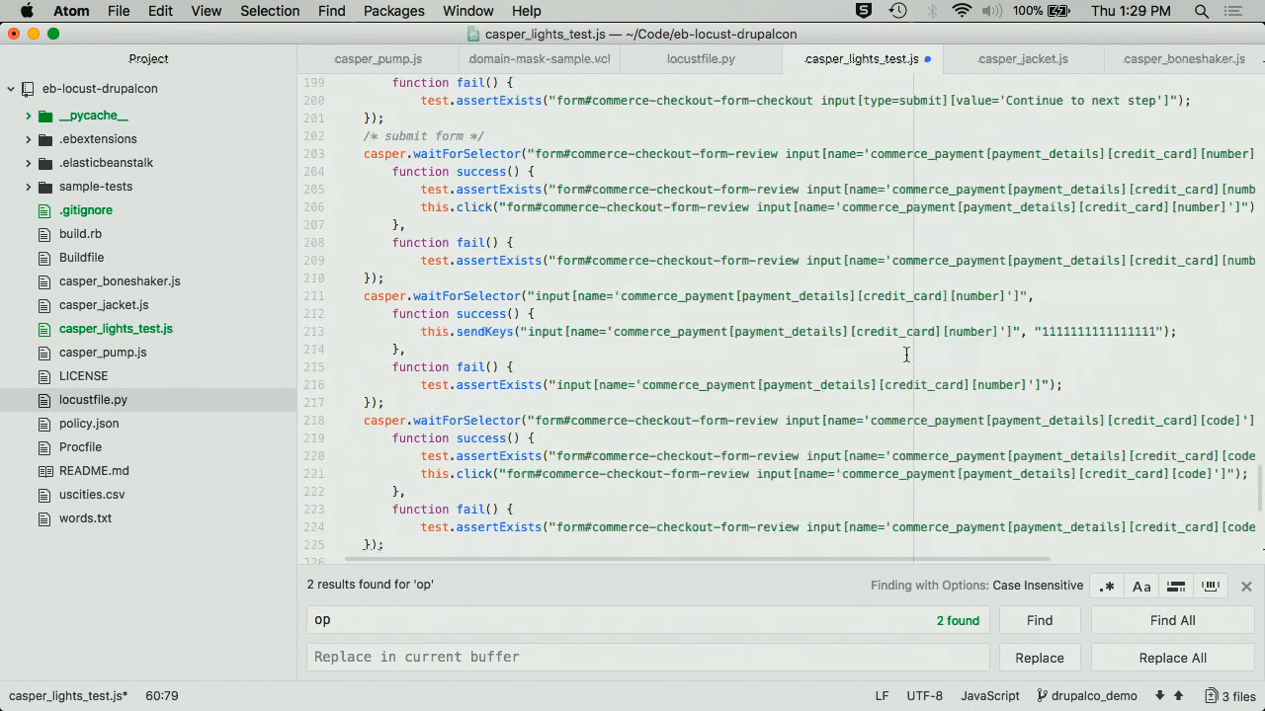
mouse_move(647, 703)
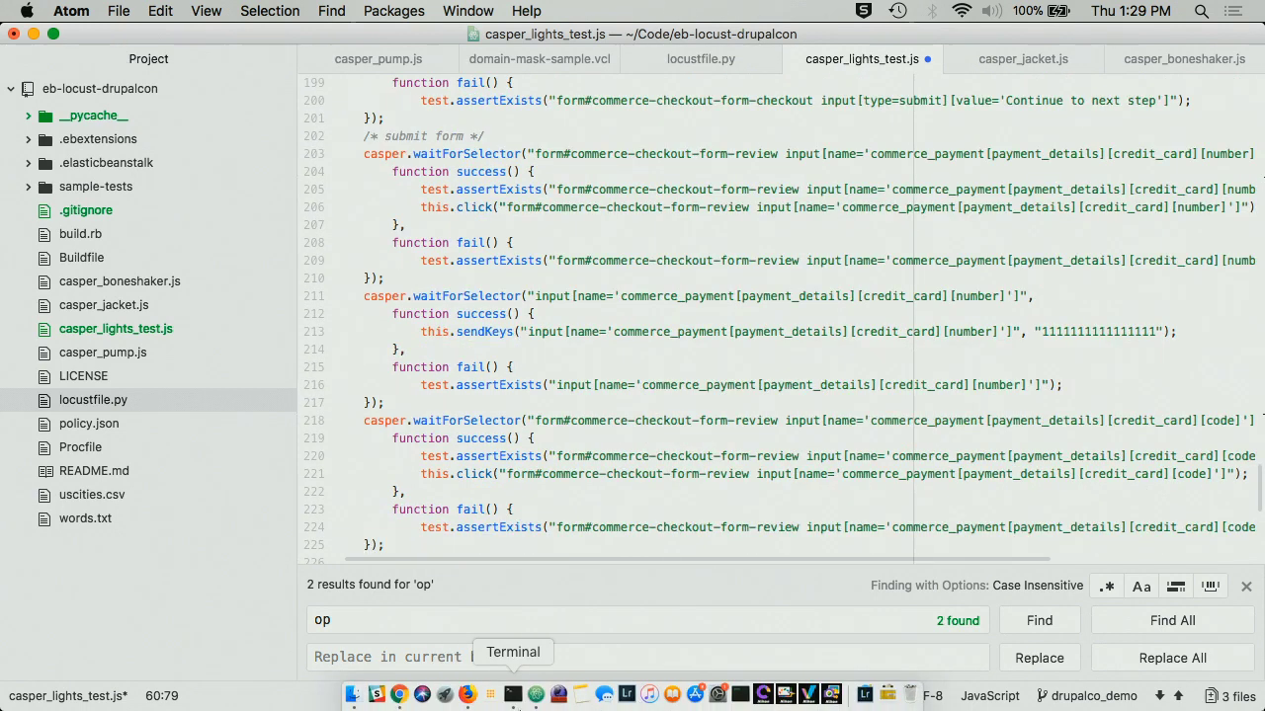
- Rerun 'casperjs test casper_pump.js' in the eb-locust-drupalcon Terminal tab
click(512, 695)
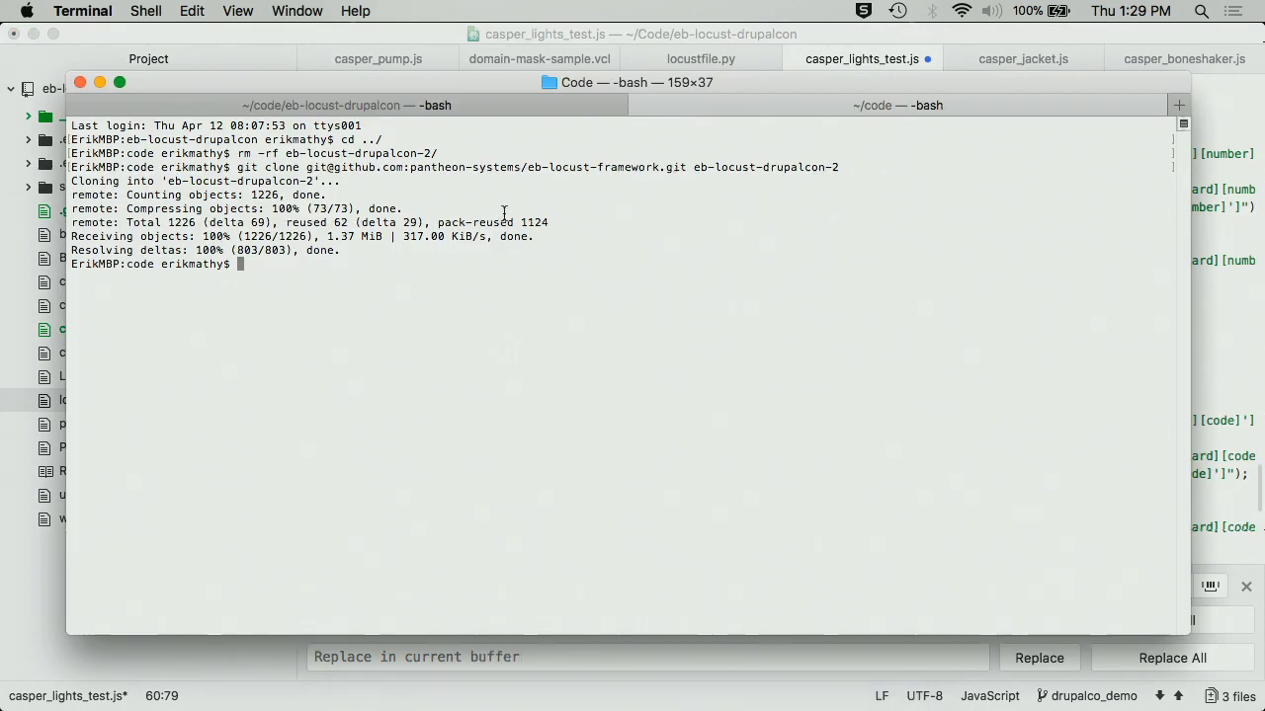
click(444, 106)
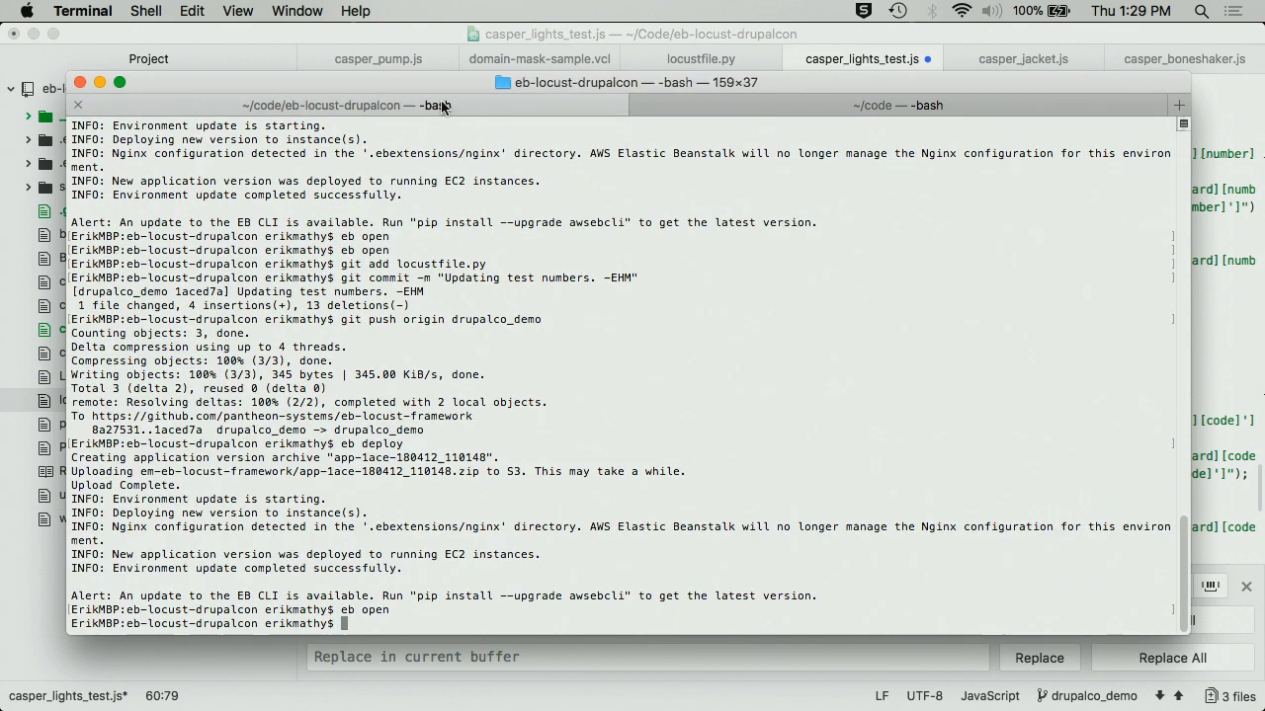
key(Up)
key(Up)
key(Up)
key(Down)
key(Down)
key(Down)
key(Up)
key(Up)
key(Up)
key(Up)
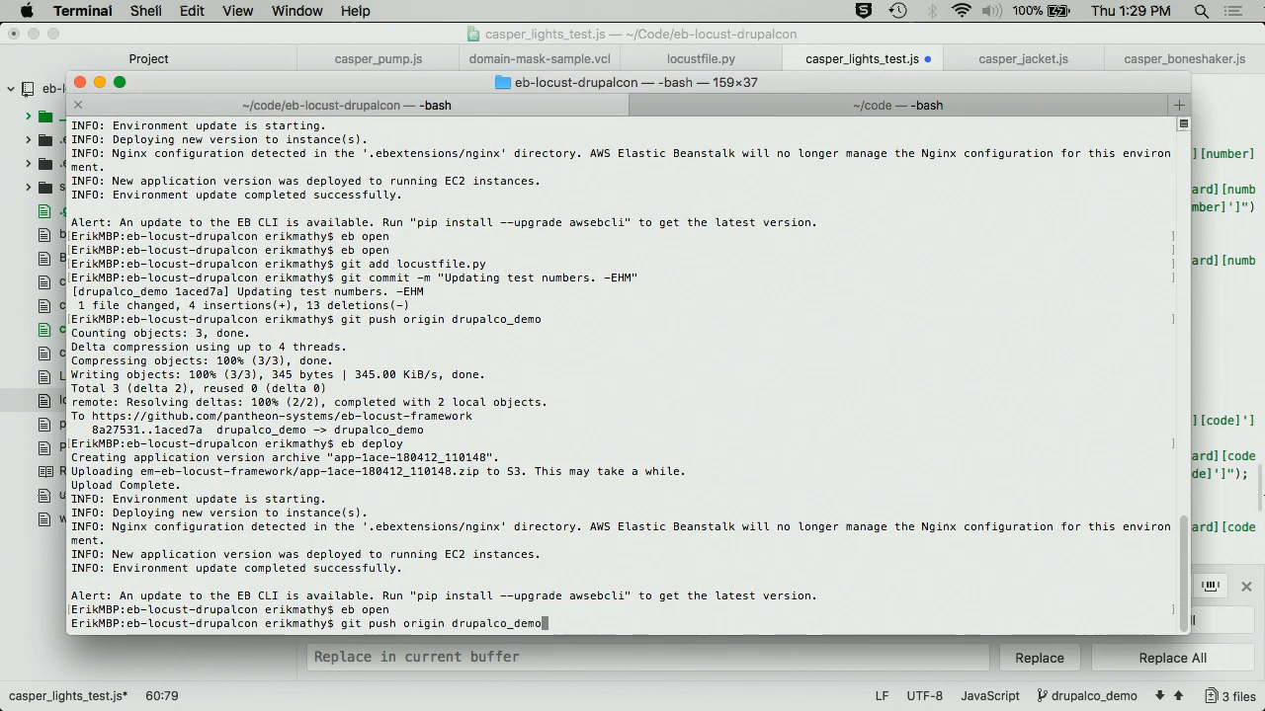
key(Up)
key(Up)
key(Up)
key(Up)
key(Up)
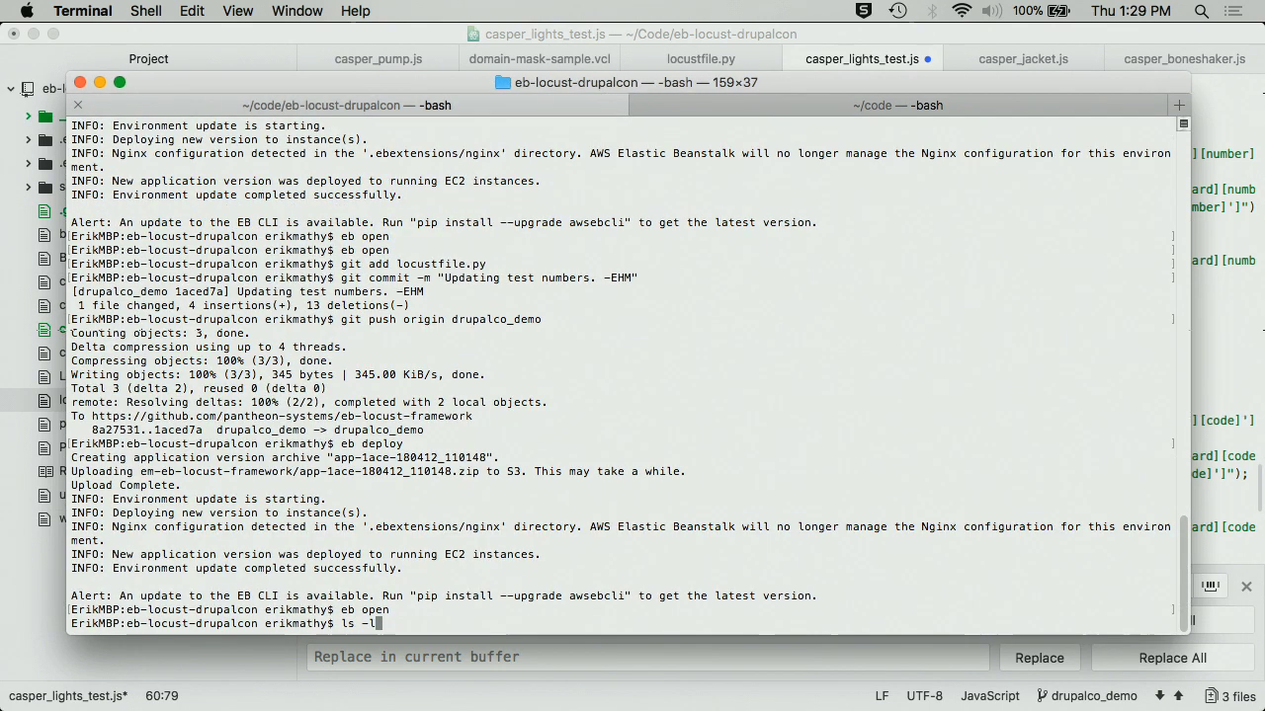
key(Return)
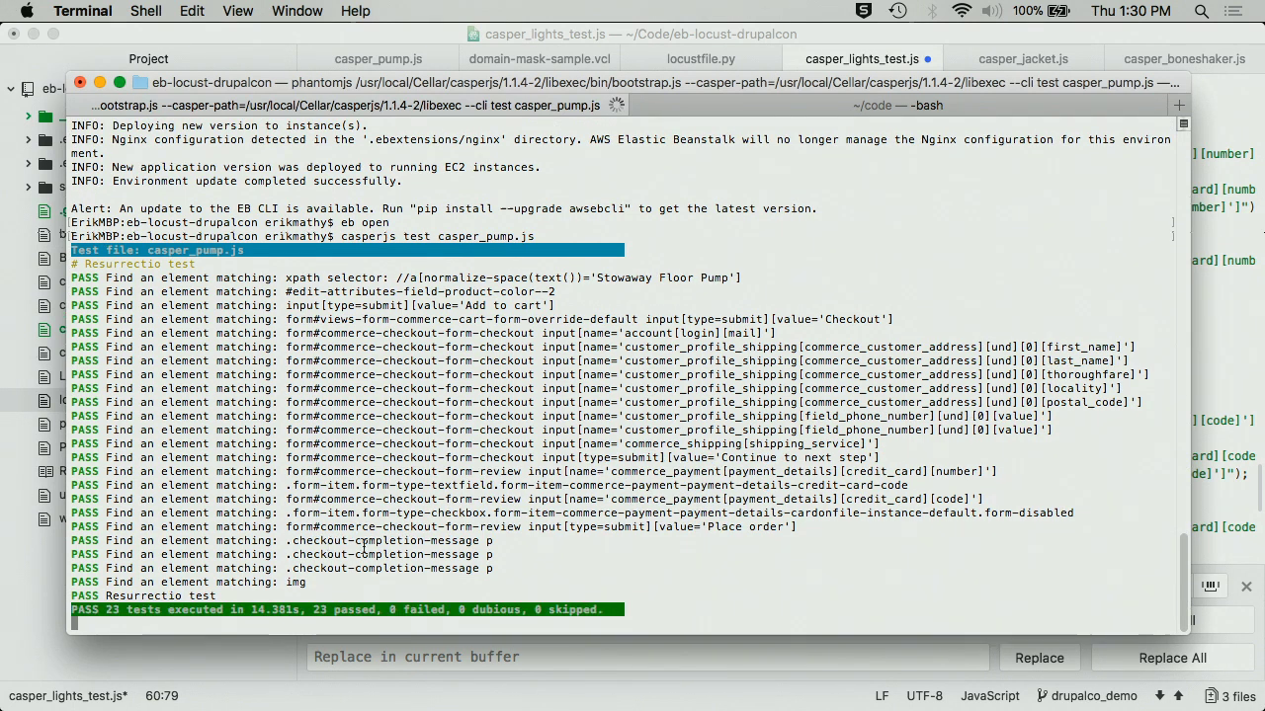
- Check the PASS lines and 23-passed summary, then open locustfile.py in Atom
triple_click(85, 276)
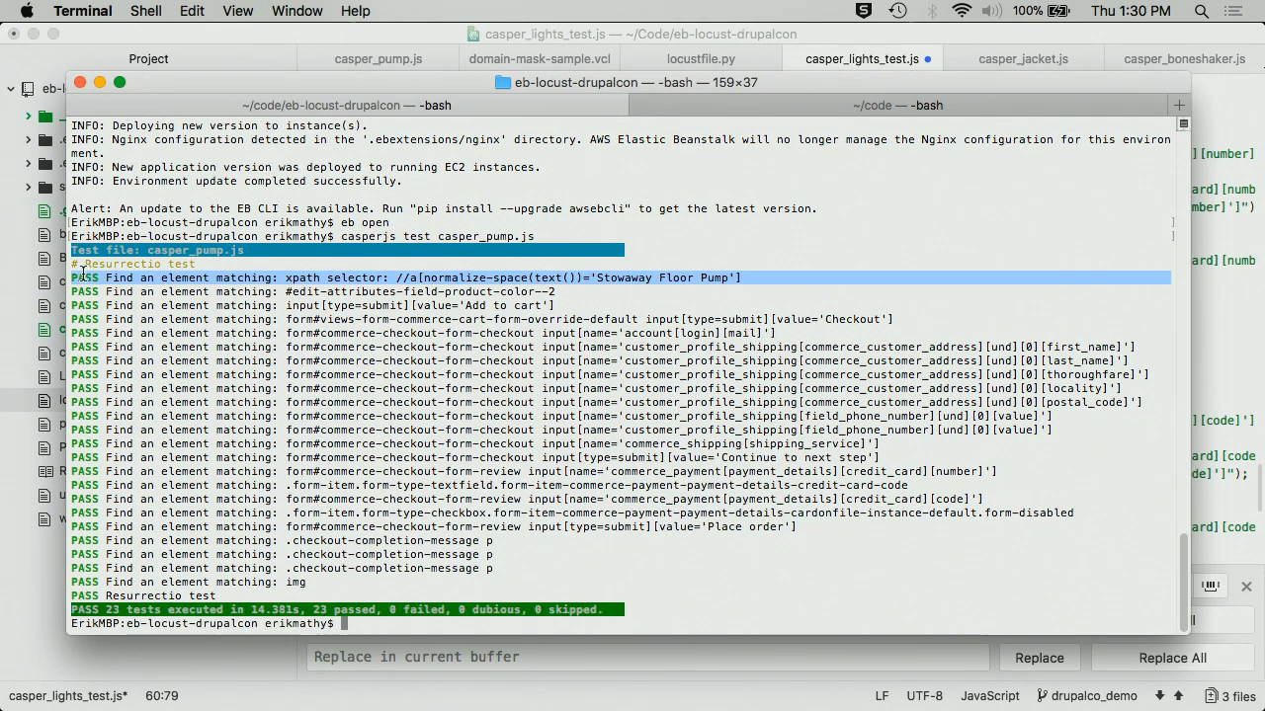
triple_click(198, 610)
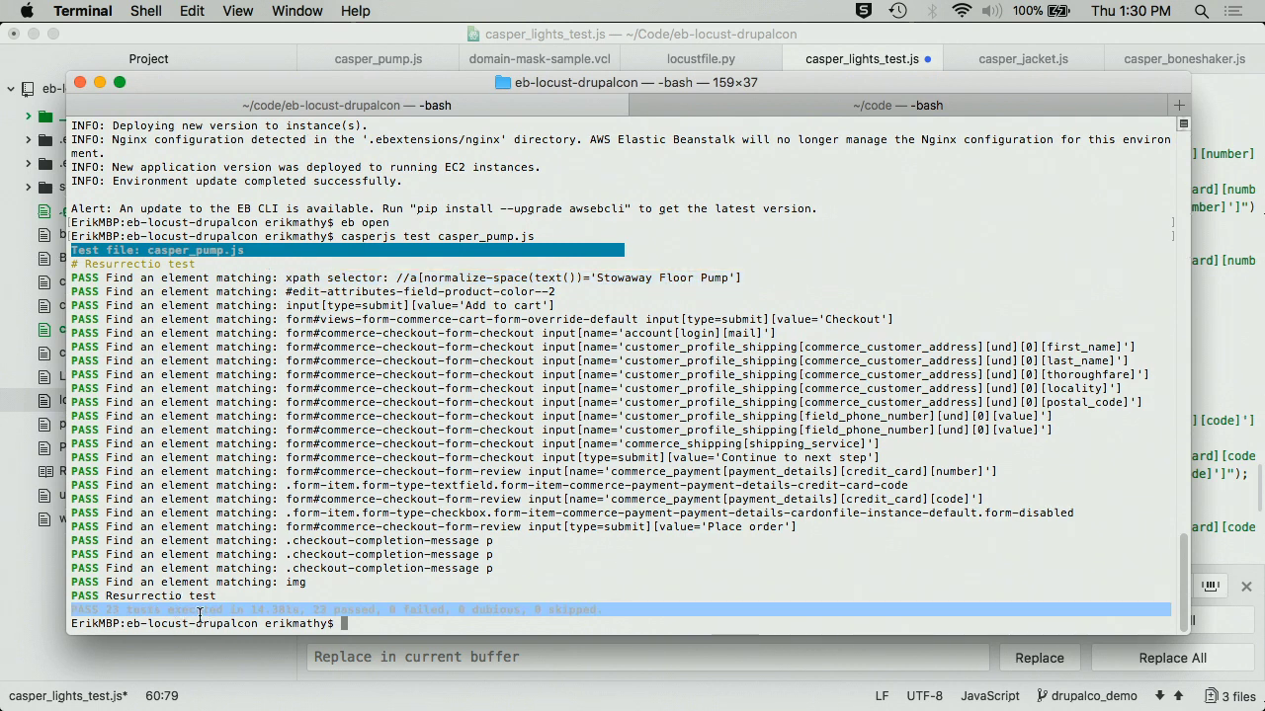
click(346, 605)
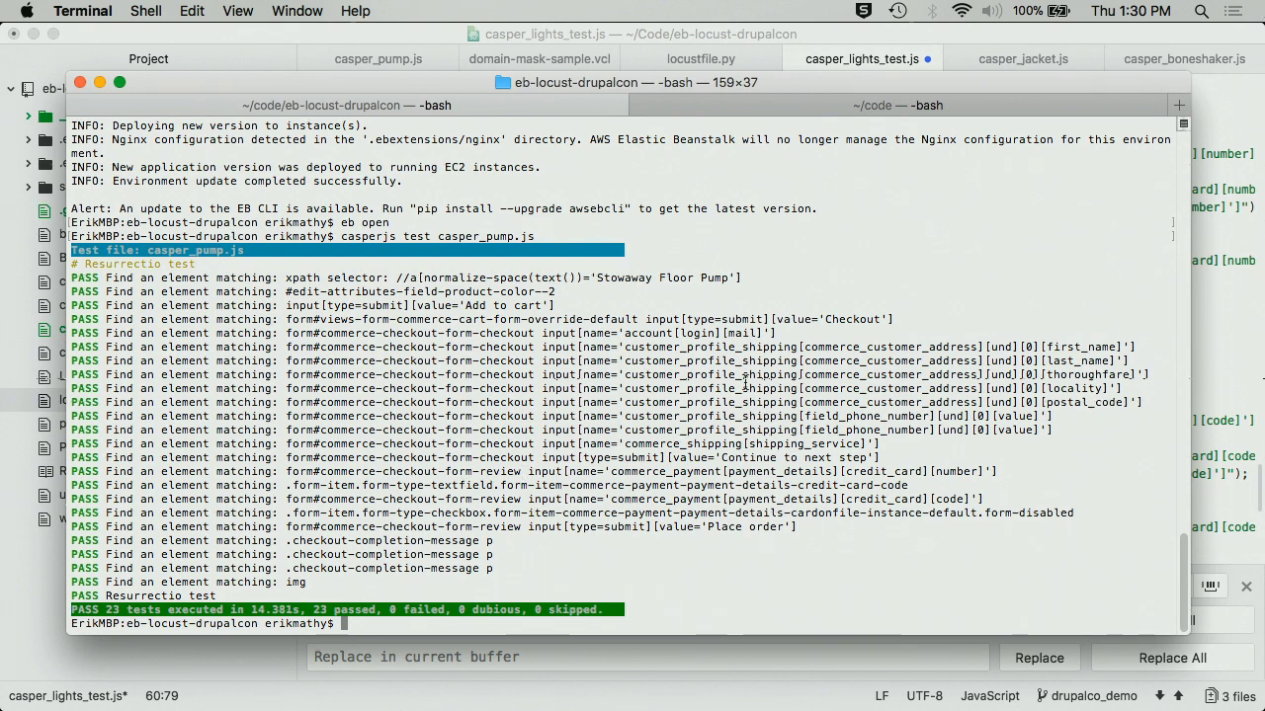
double_click(414, 541)
double_click(464, 554)
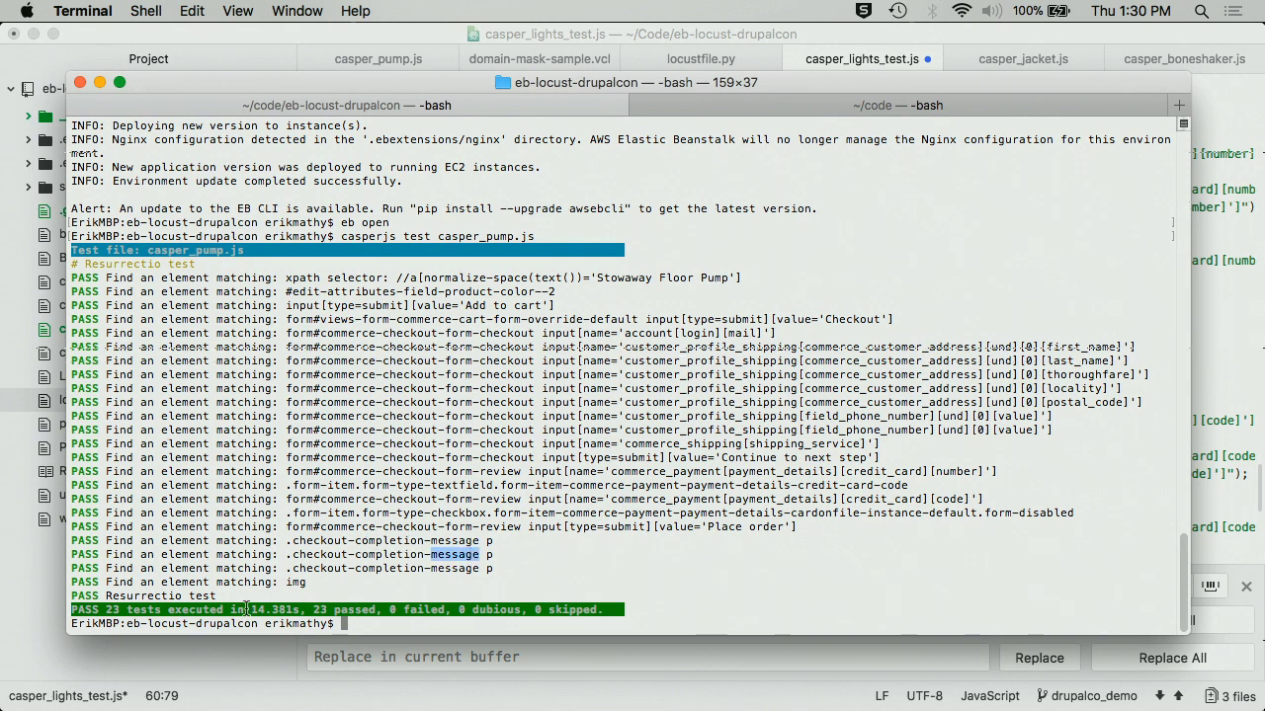
triple_click(293, 584)
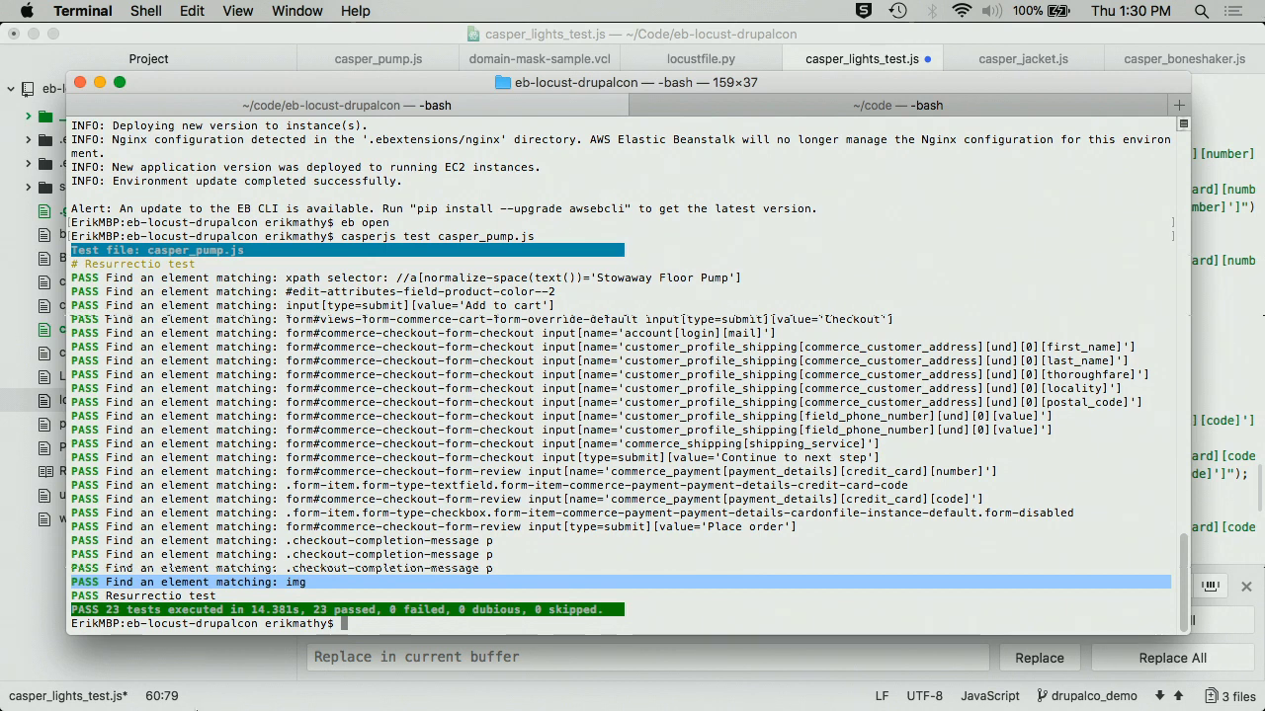
click(394, 700)
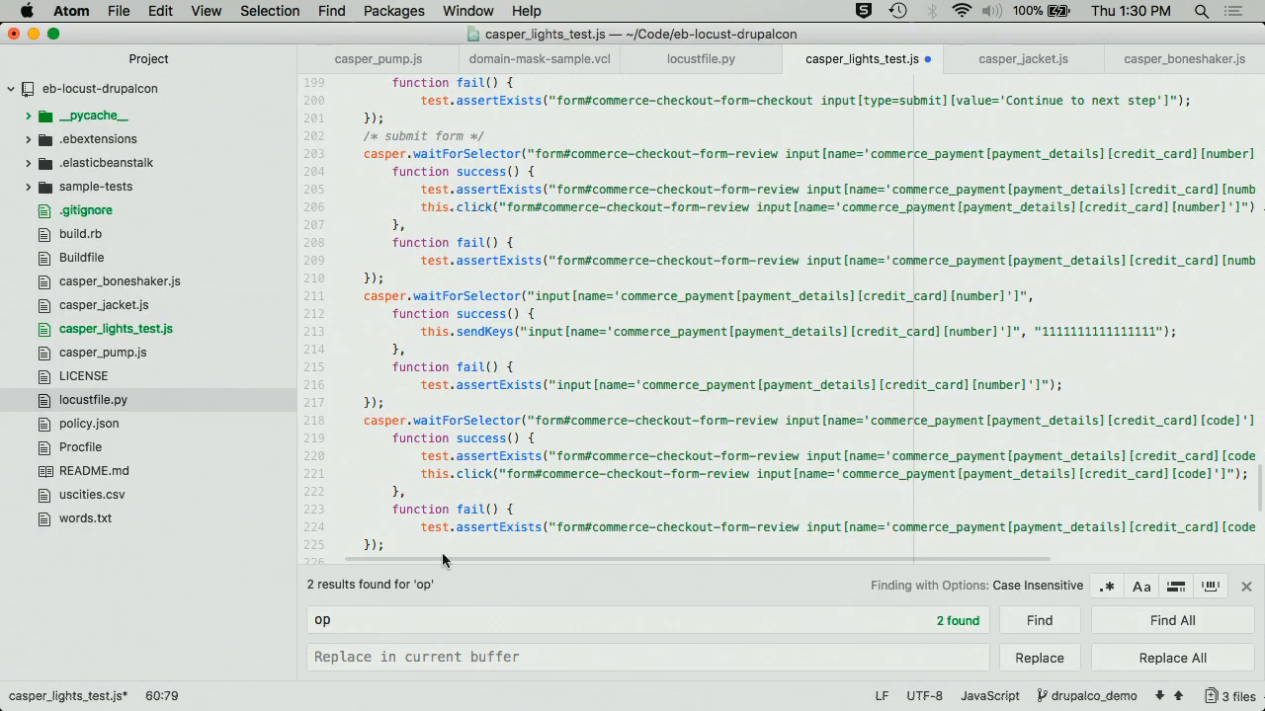
click(670, 62)
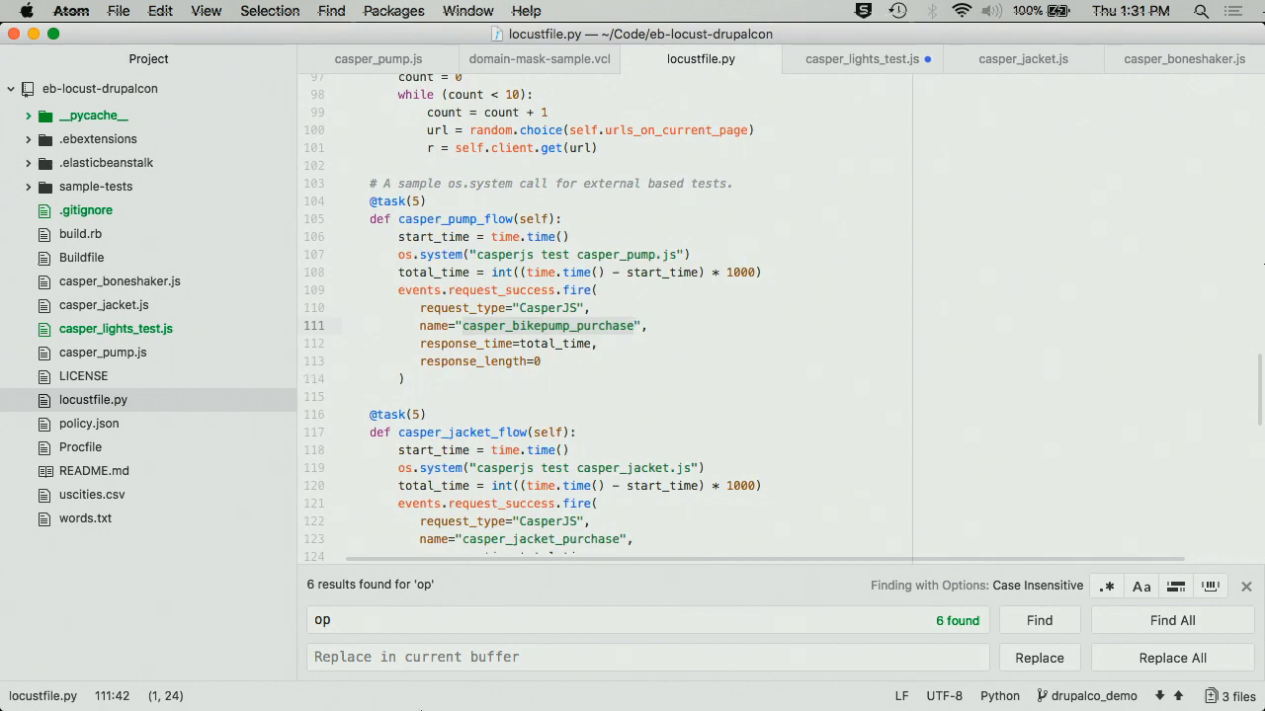
- Run 'eb init' in the ~/code Terminal tab
mouse_move(465, 707)
click(513, 696)
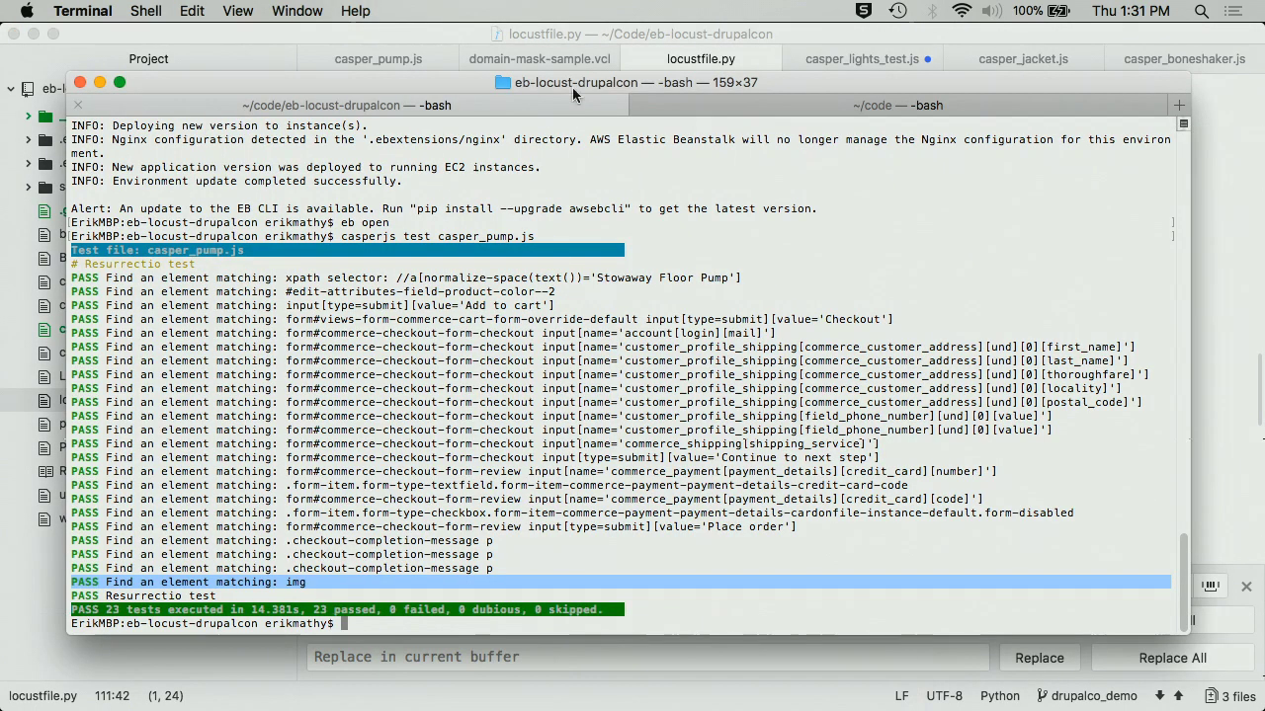
click(824, 107)
text(eb init)
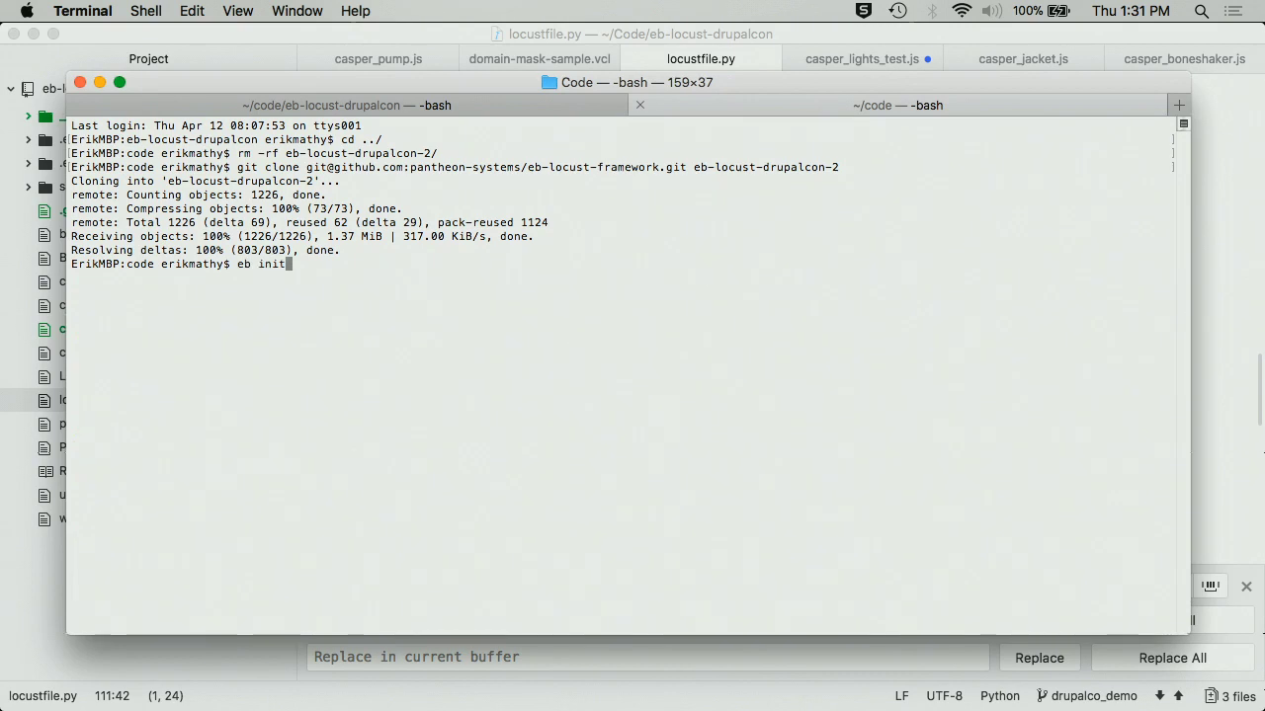
key(Return)
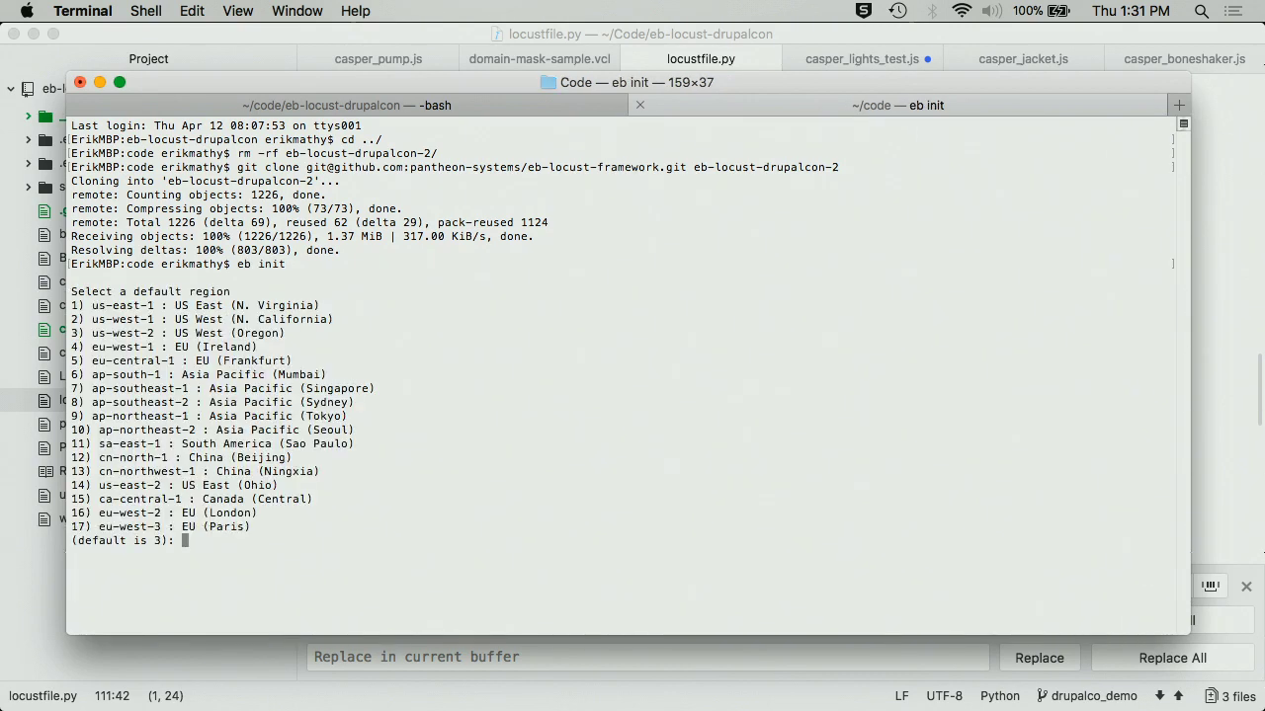
- Choose region us-west-1, application em-eb-locust-framework and environment Panth-load-test-1 (option 2 each)
text(2)
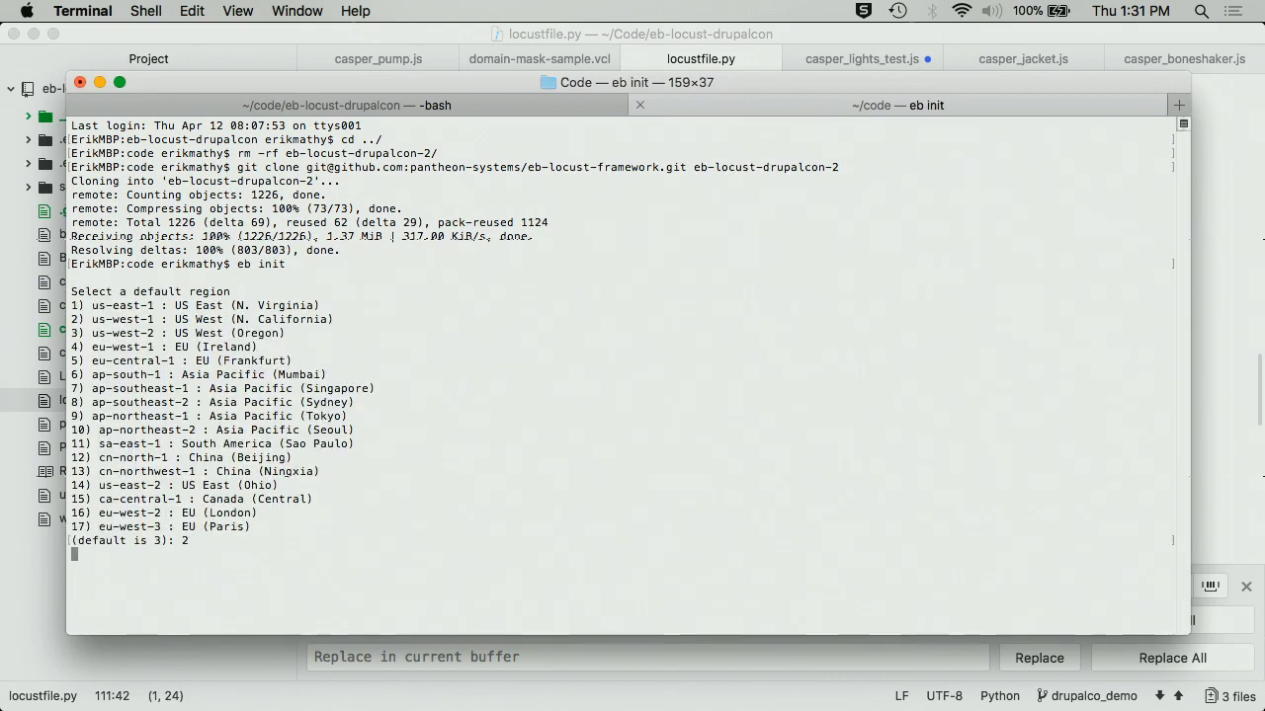
key(Return)
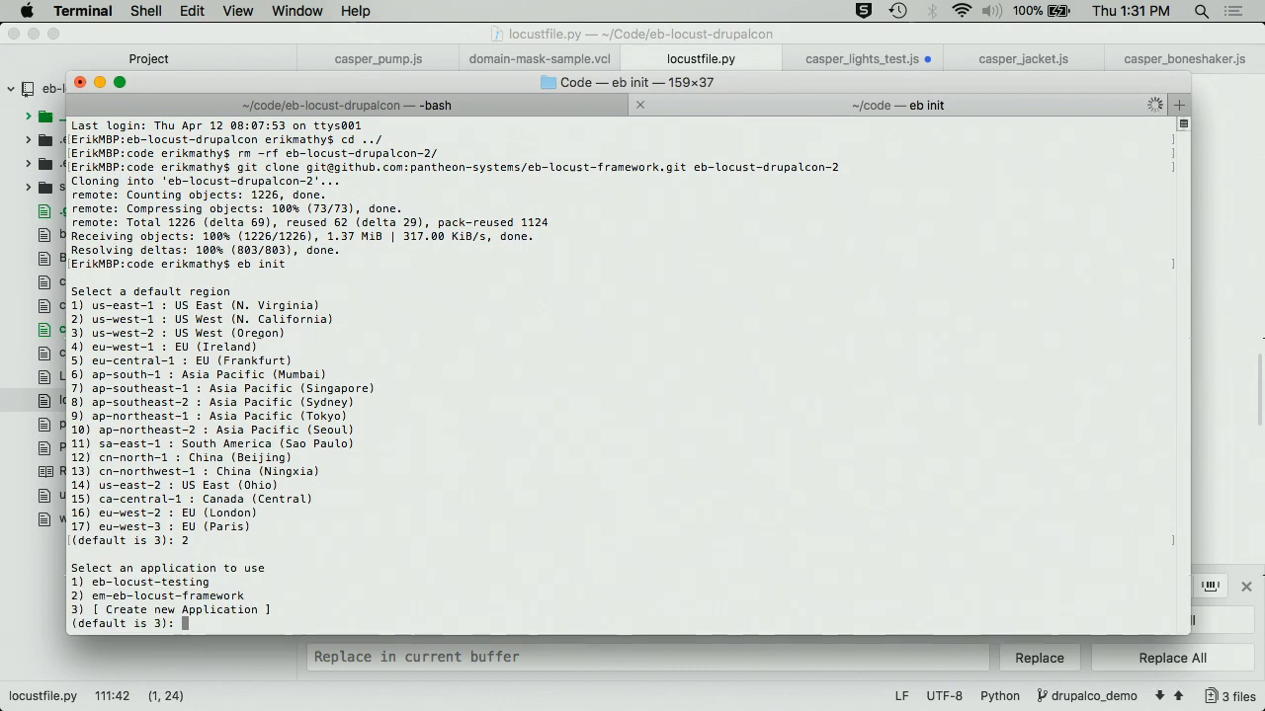
text(2)
key(Return)
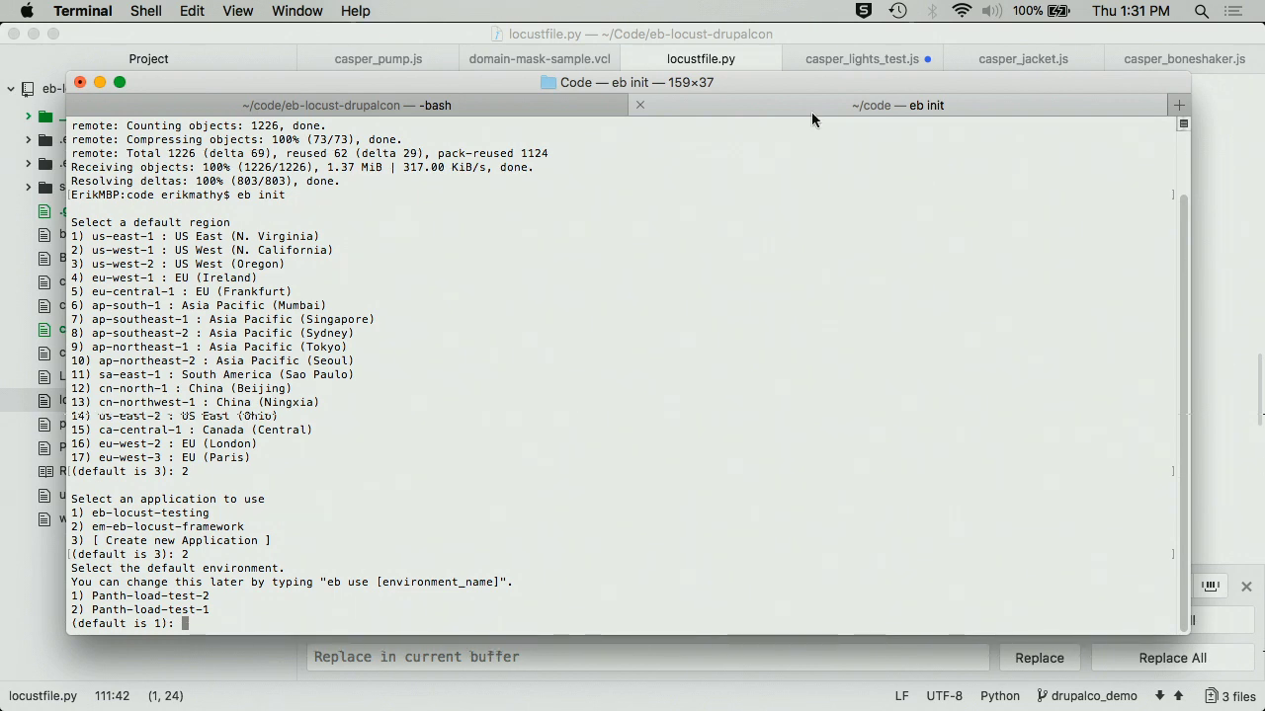
text(2)
key(Return)
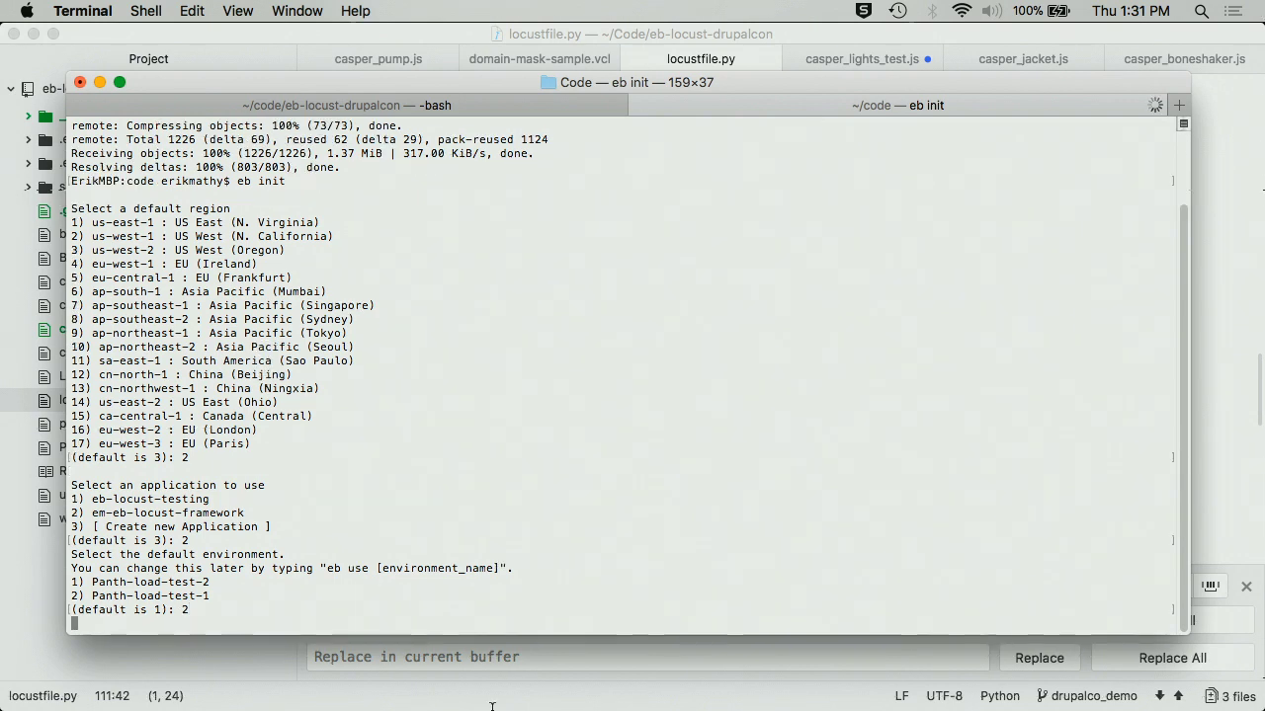
mouse_move(399, 703)
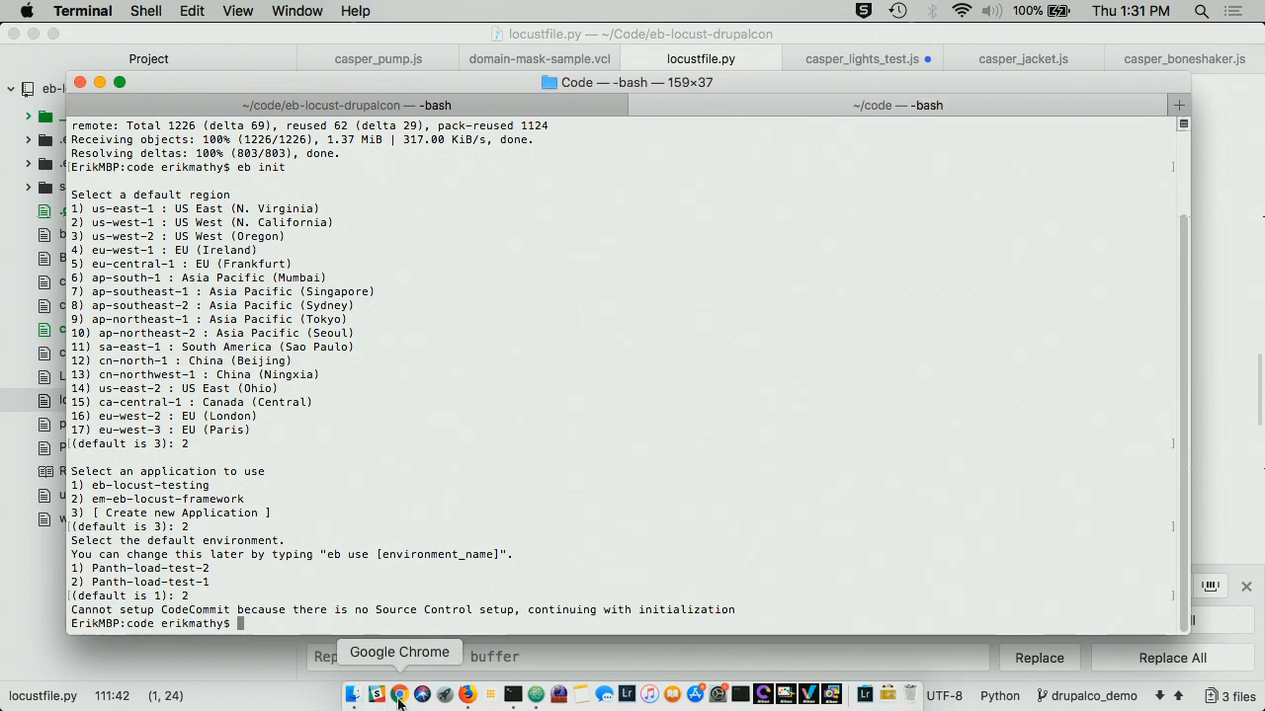
click(399, 697)
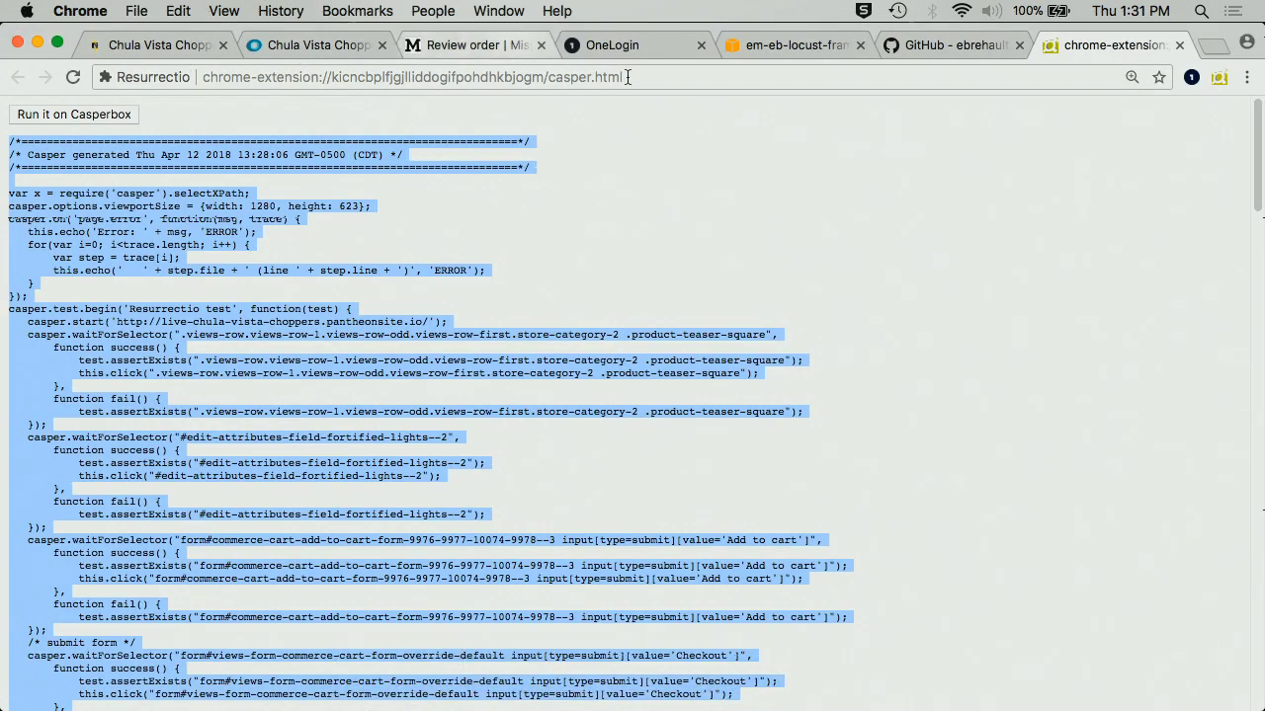
- Browse to em-eb-locust-framework's Panth-load-test-1 environment and review its configuration cards
click(735, 44)
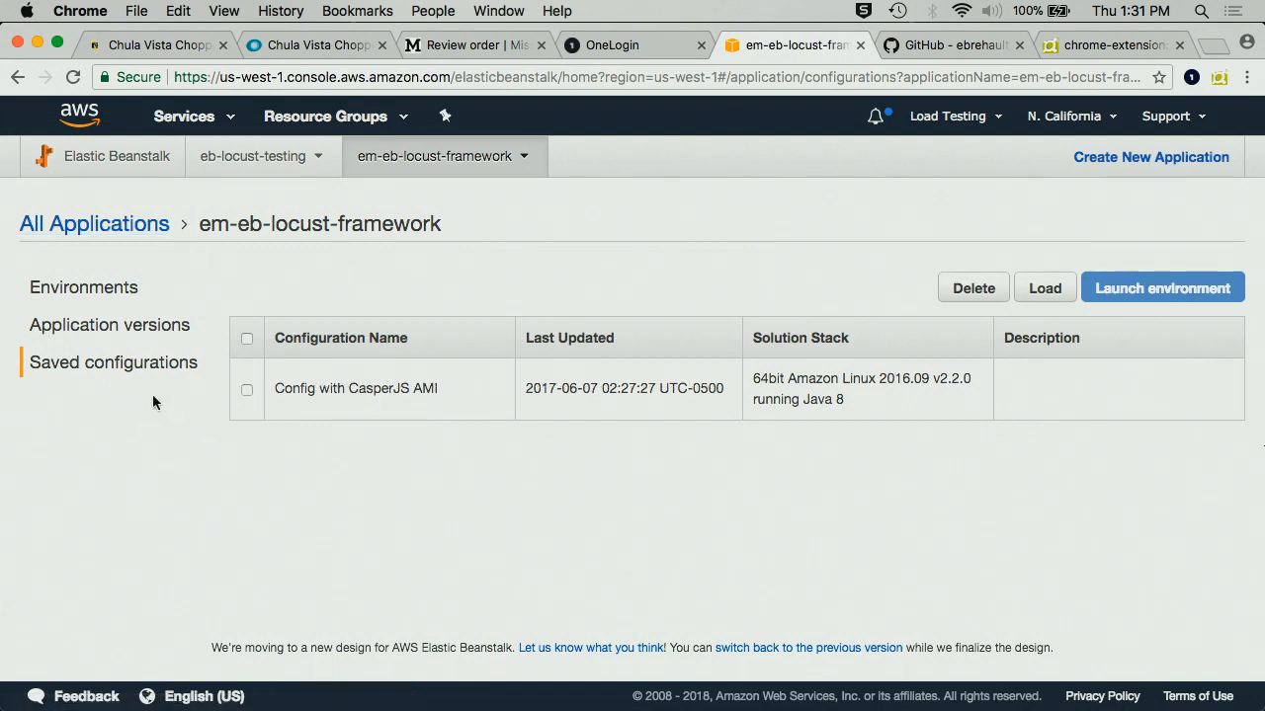
click(45, 289)
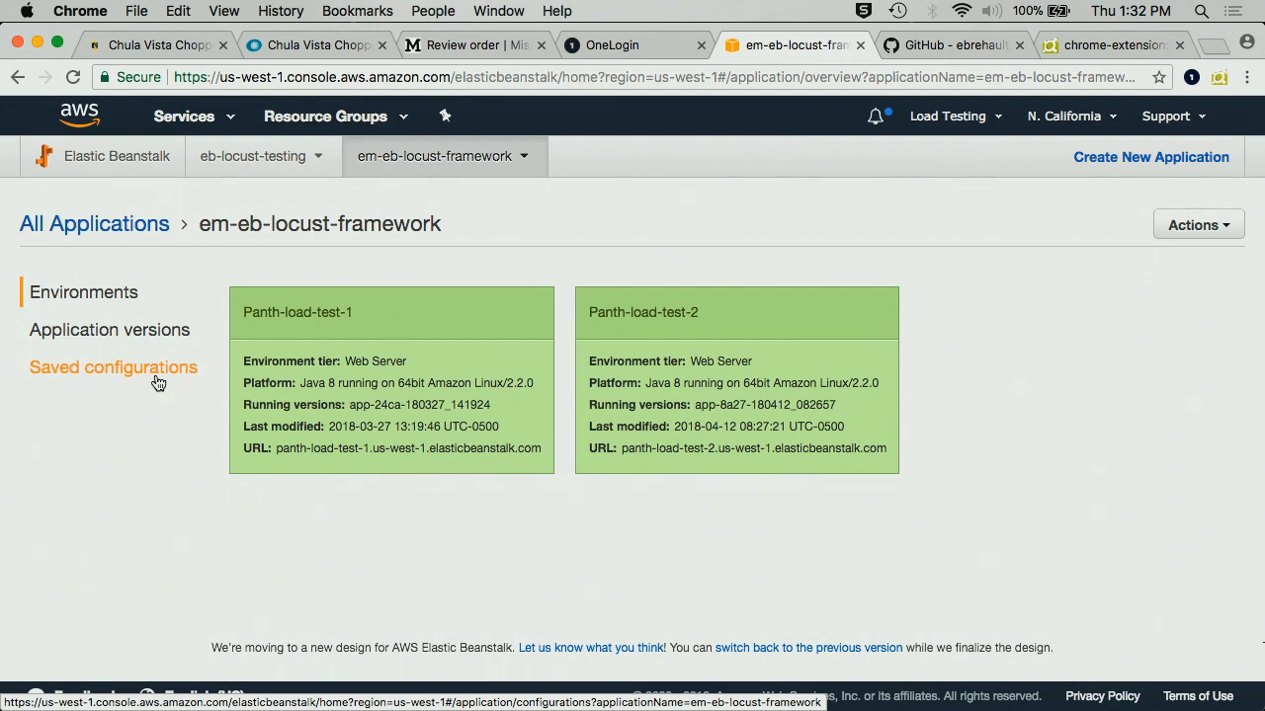
click(277, 313)
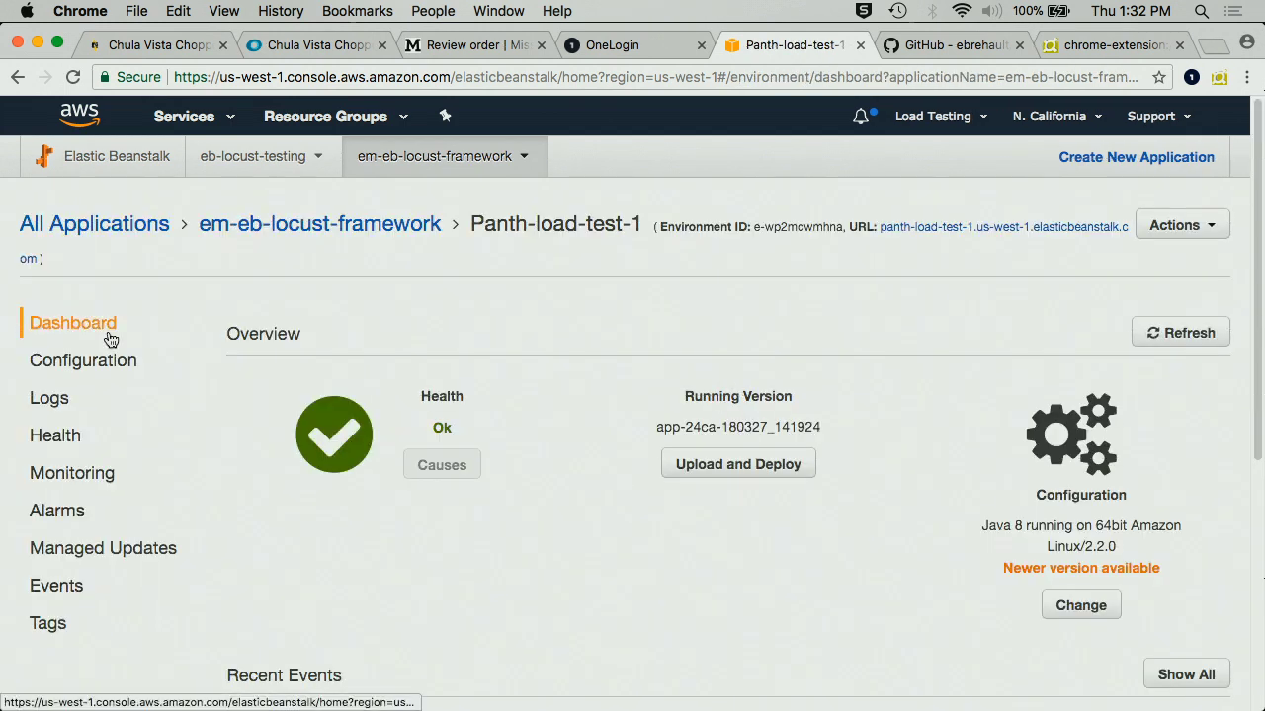
click(98, 360)
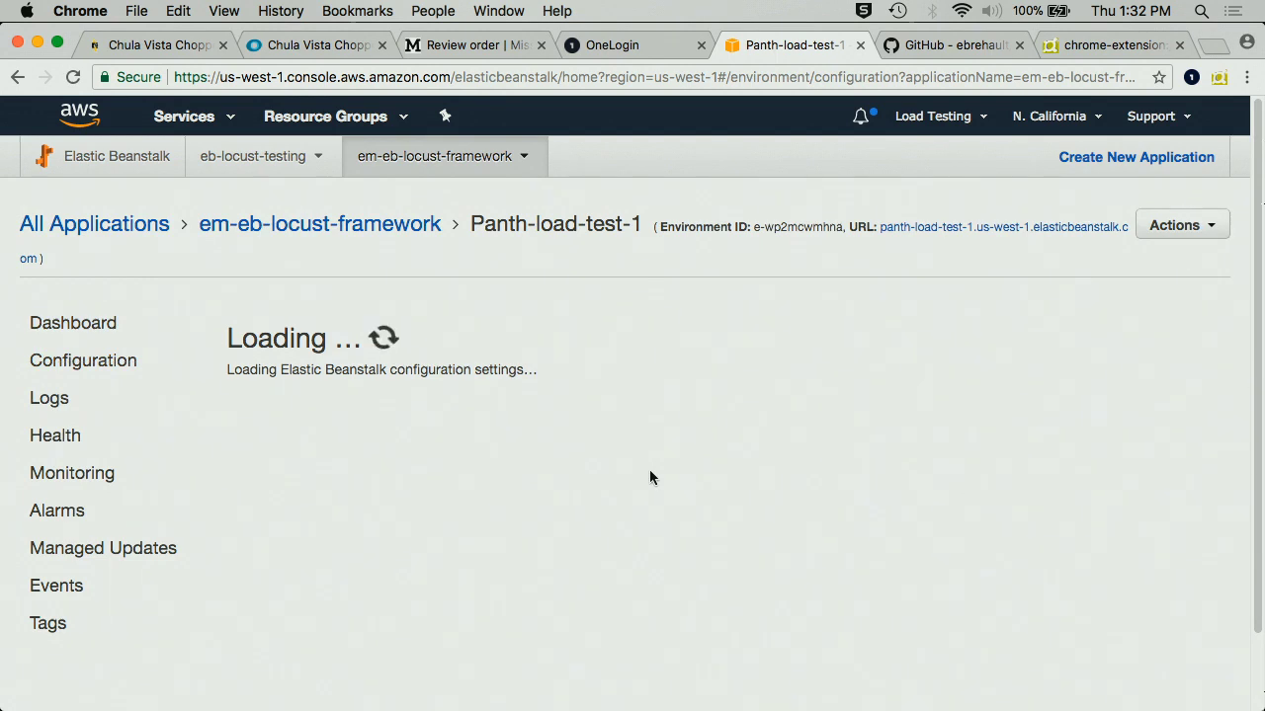
scroll(649, 469, down, 5)
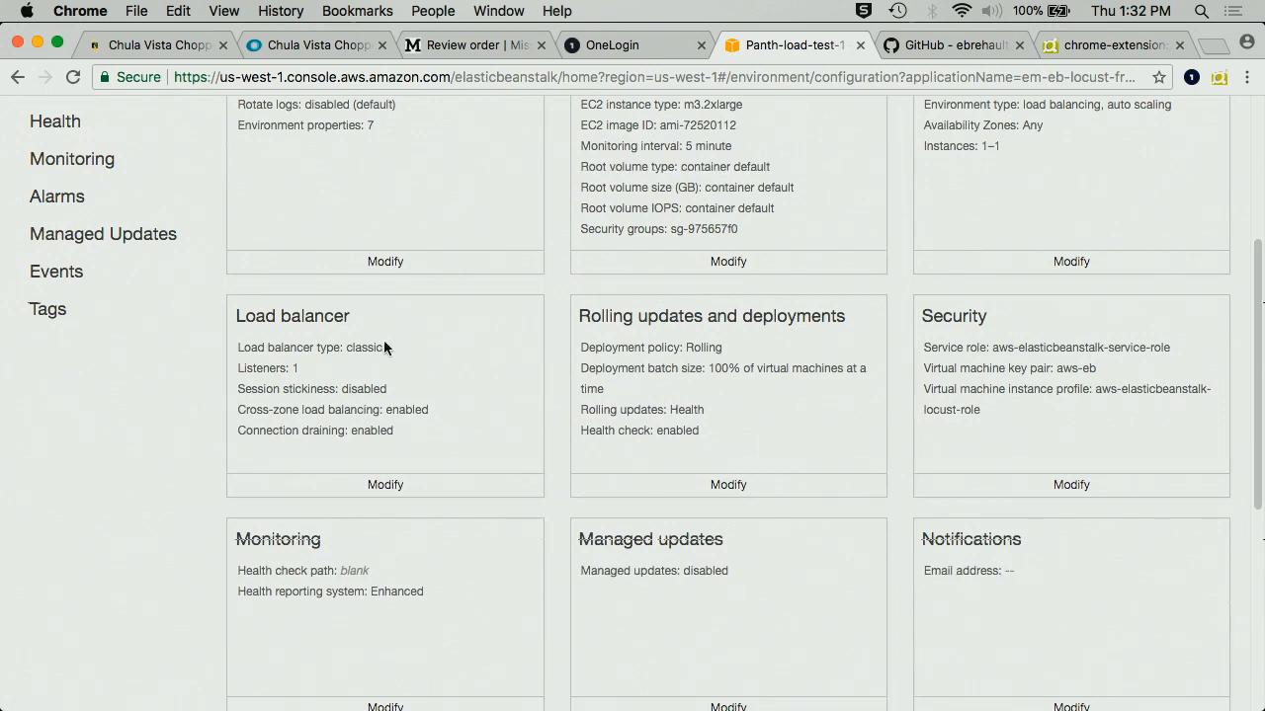
scroll(487, 368, up, 2)
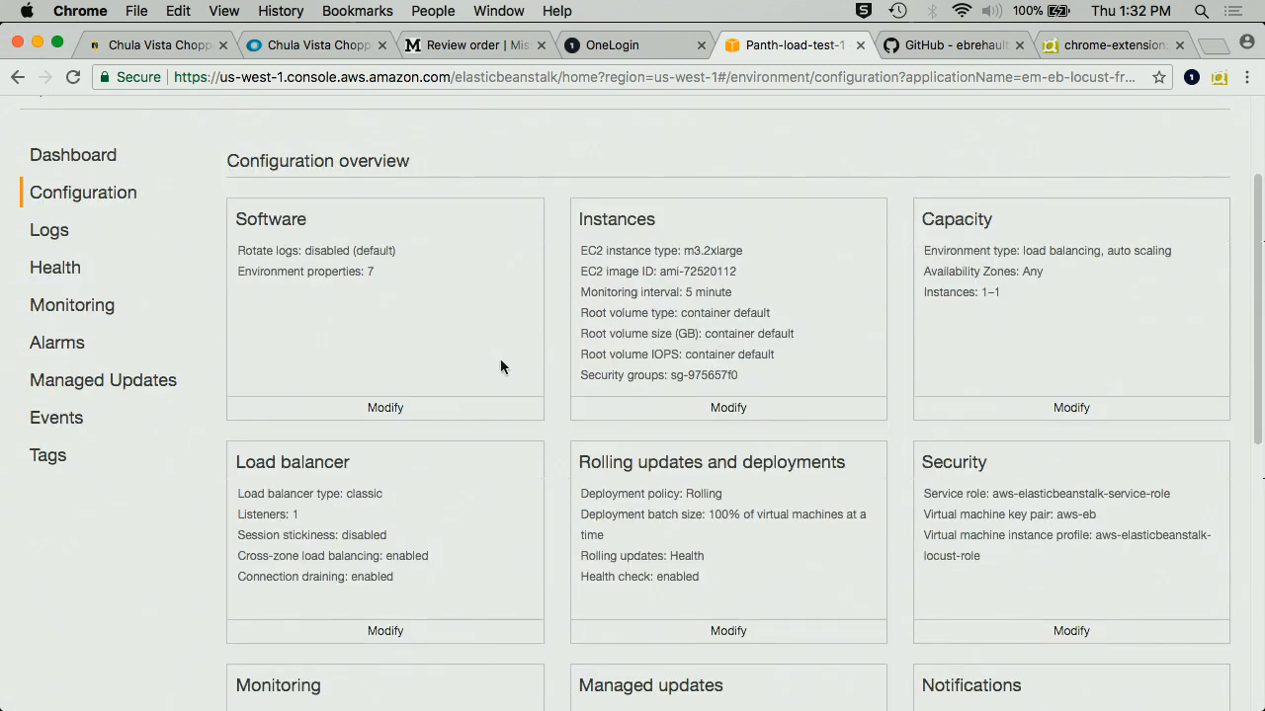
scroll(504, 393, down, 5)
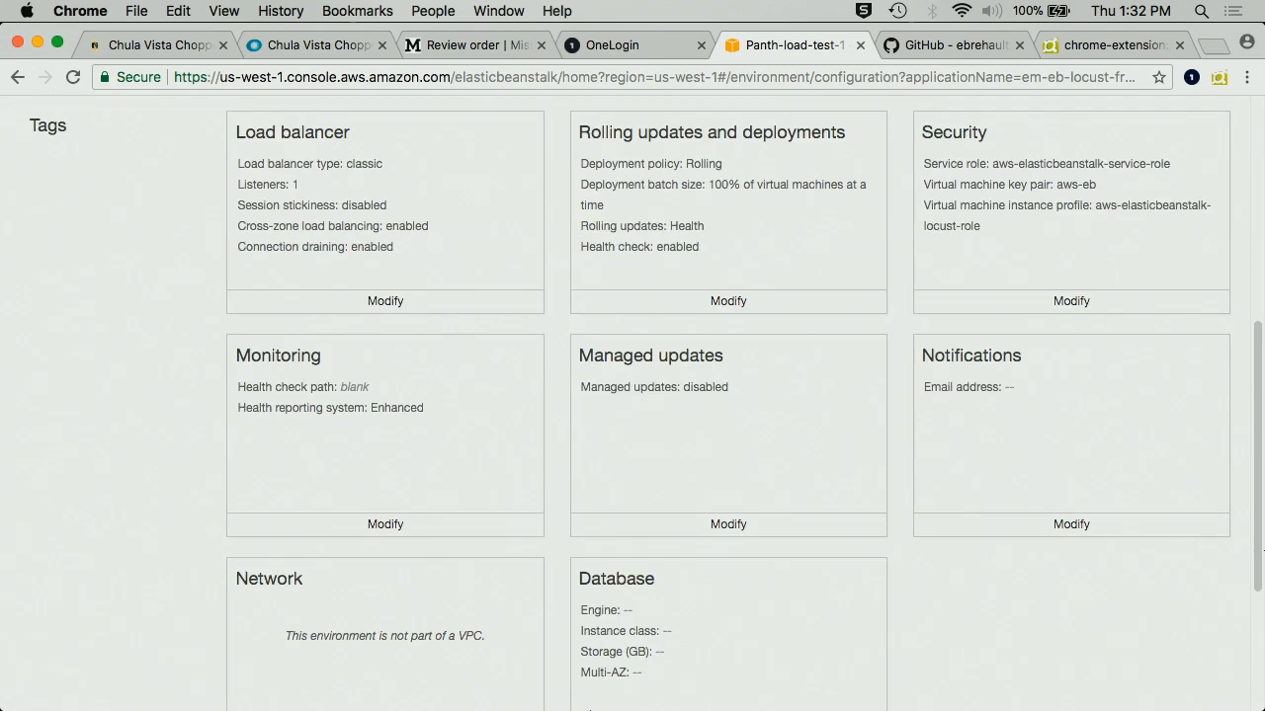
click(521, 697)
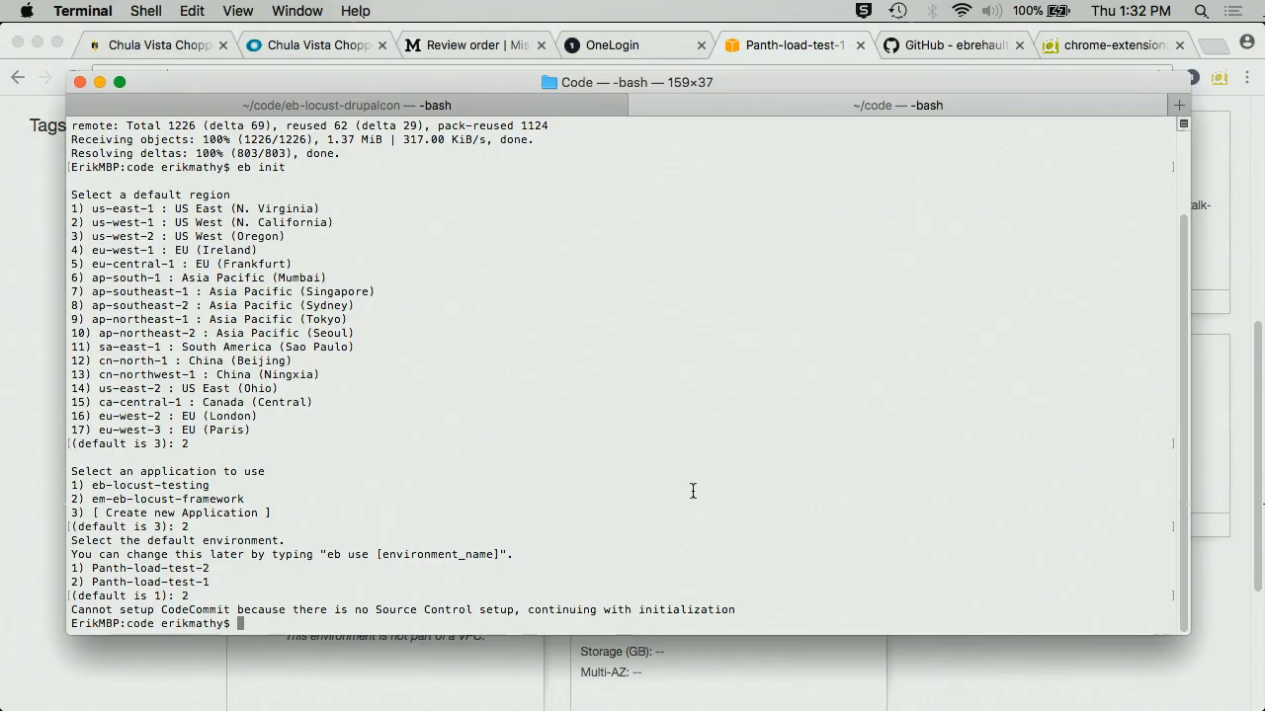
- Run 'eb scale 10' for Panth-load-test-1, then return to the eb-locust-drupalcon session
text(eb scale 10)
key(Return)
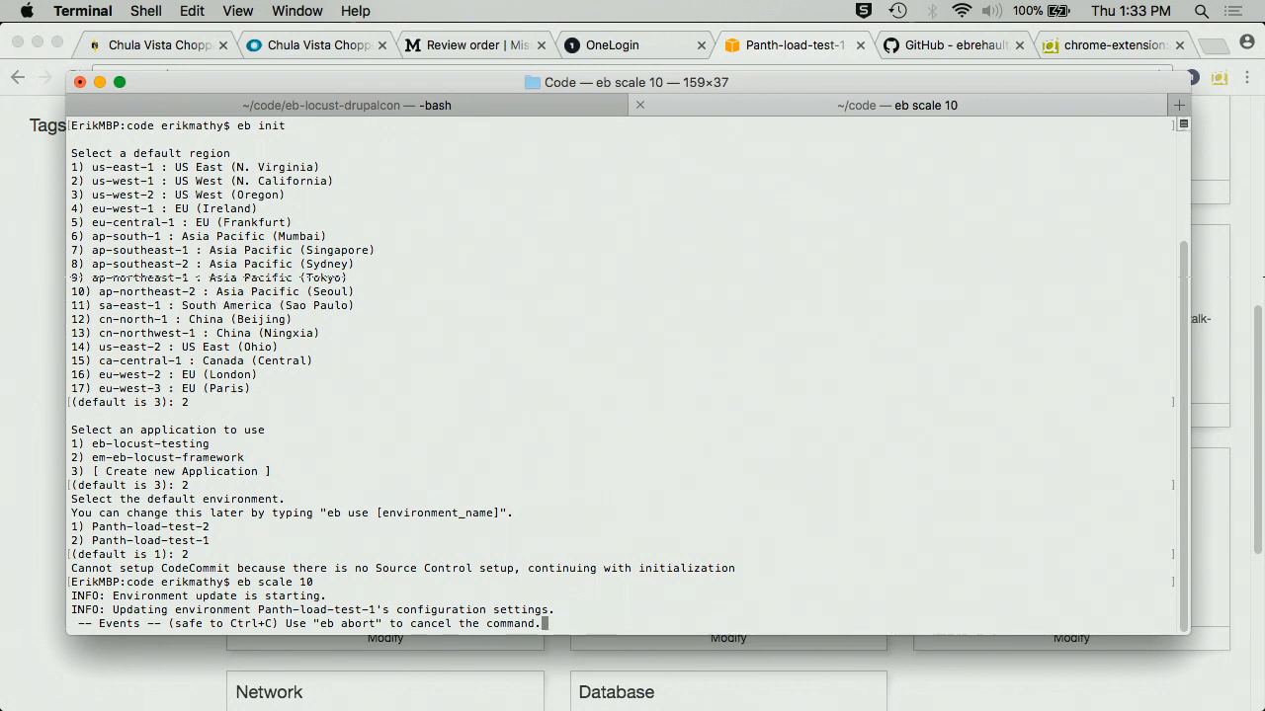
click(331, 105)
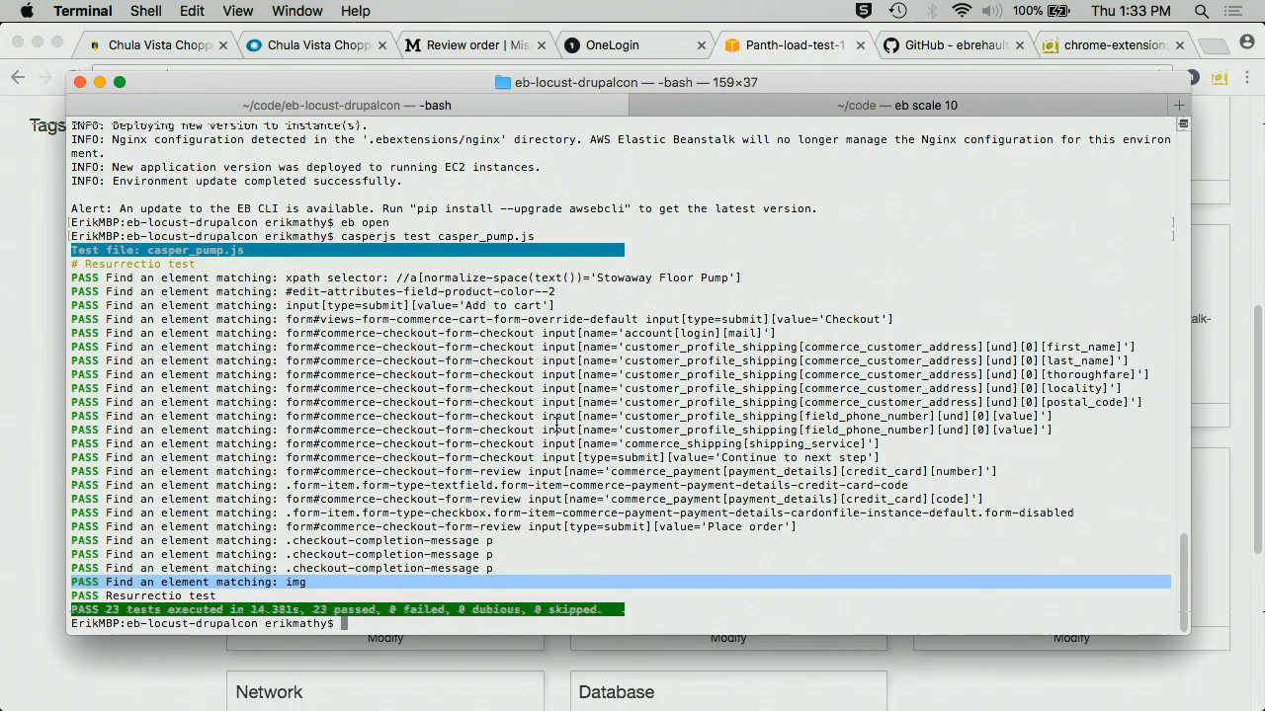
- Run git status, showing branch drupalco_demo with untracked files such as casper_lights_test.js
text(eb dep)
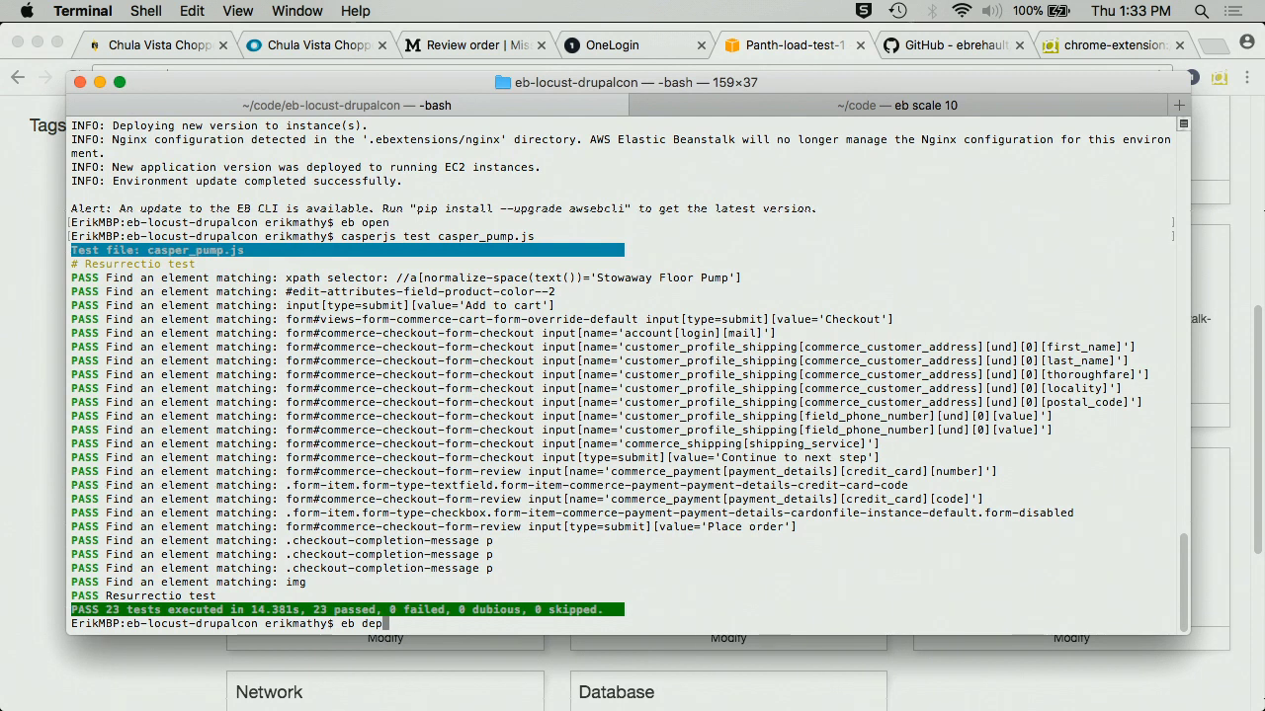
key(BackSpace)
key(BackSpace)
key(BackSpace)
text(git status)
key(Return)
mouse_move(465, 707)
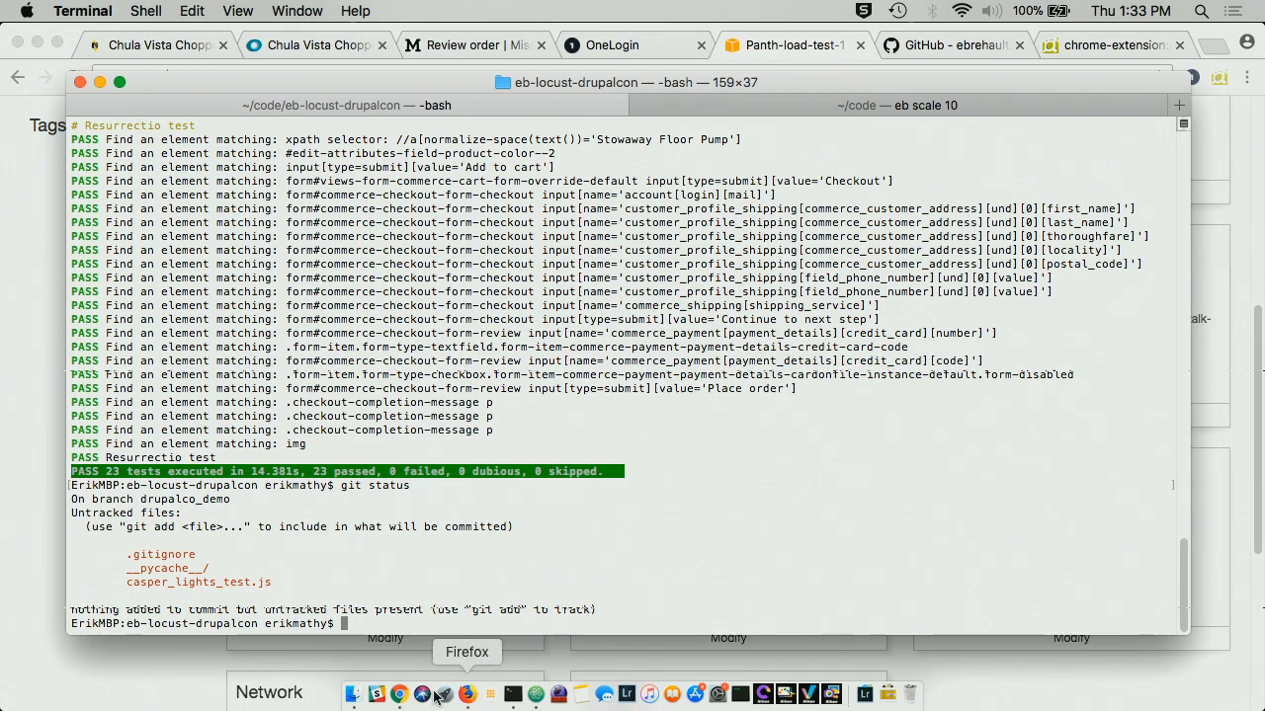
- Rename casper_bikepump_purchase to casper_bike_pump_purchase on line 111 of locustfile.py and save it
click(534, 695)
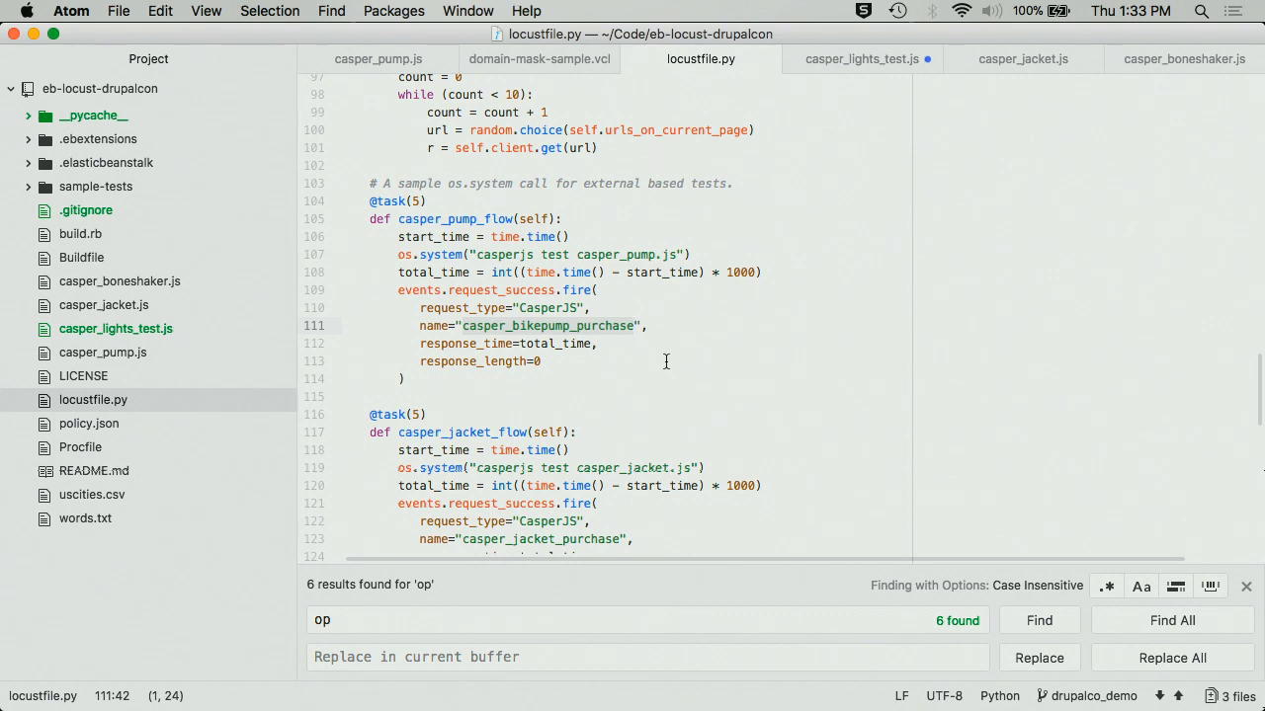
click(504, 326)
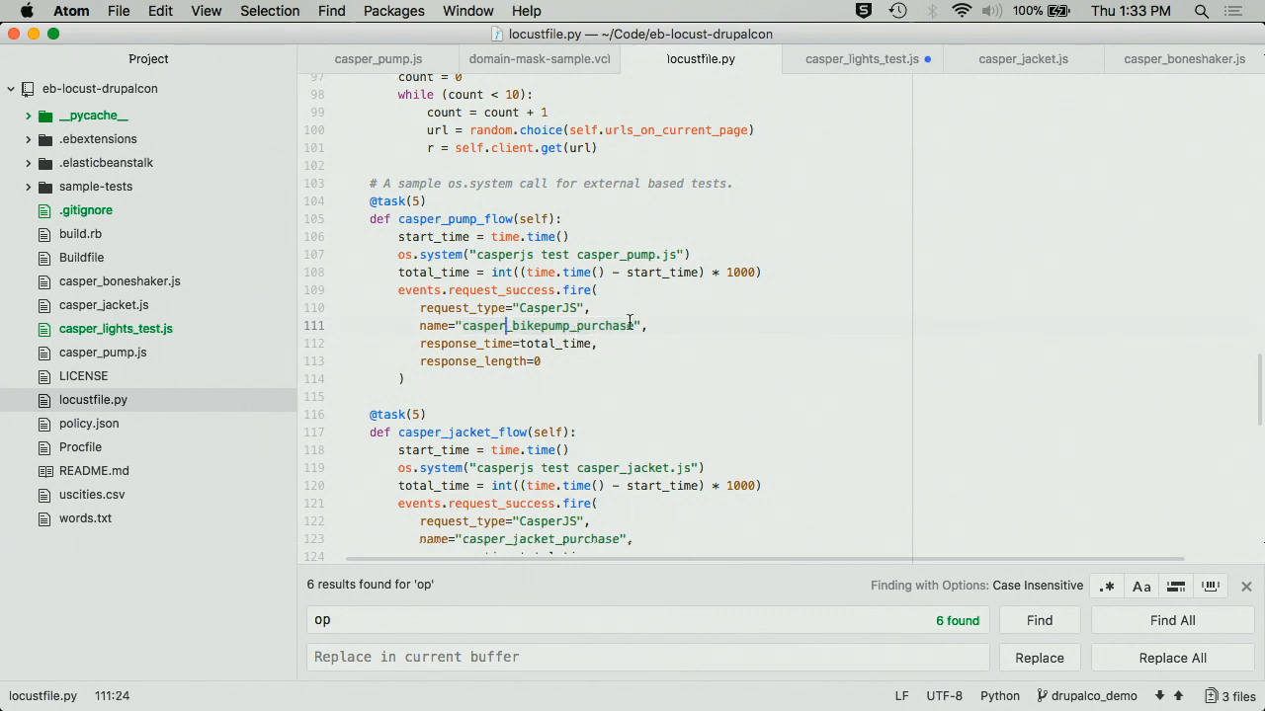
click(628, 325)
click(542, 326)
text(_)
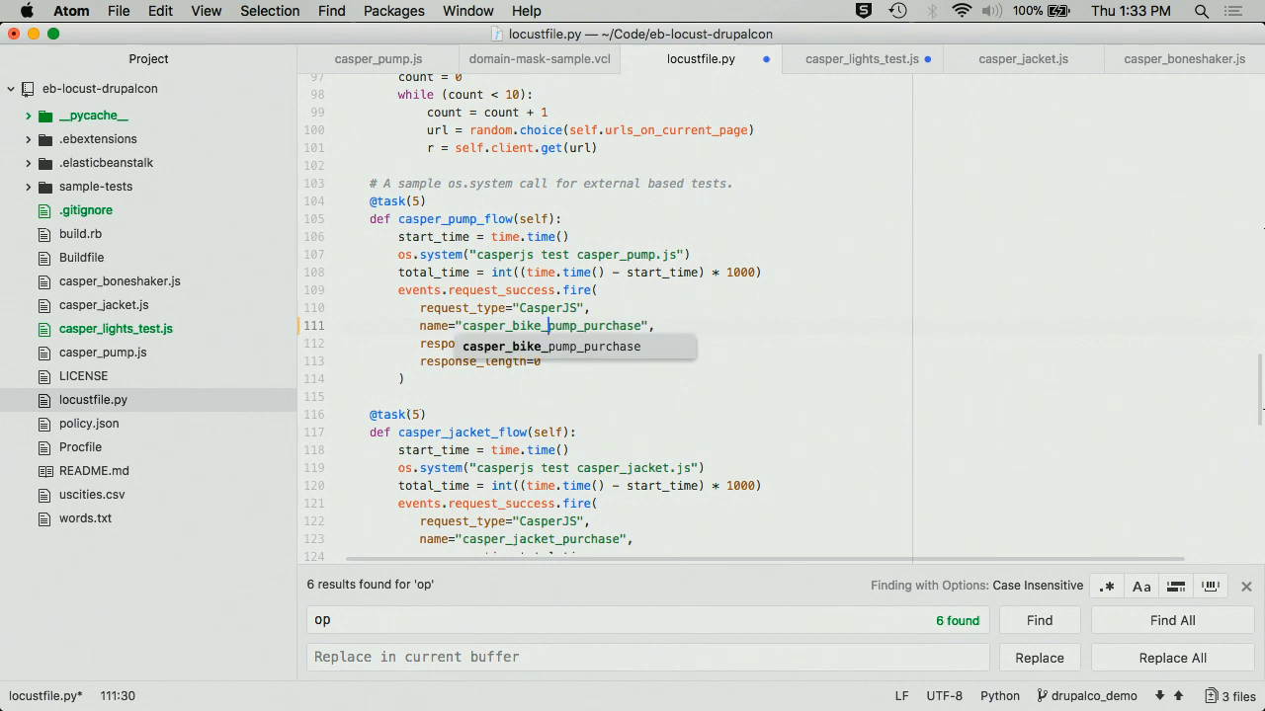
key(super+Right)
key(super+s)
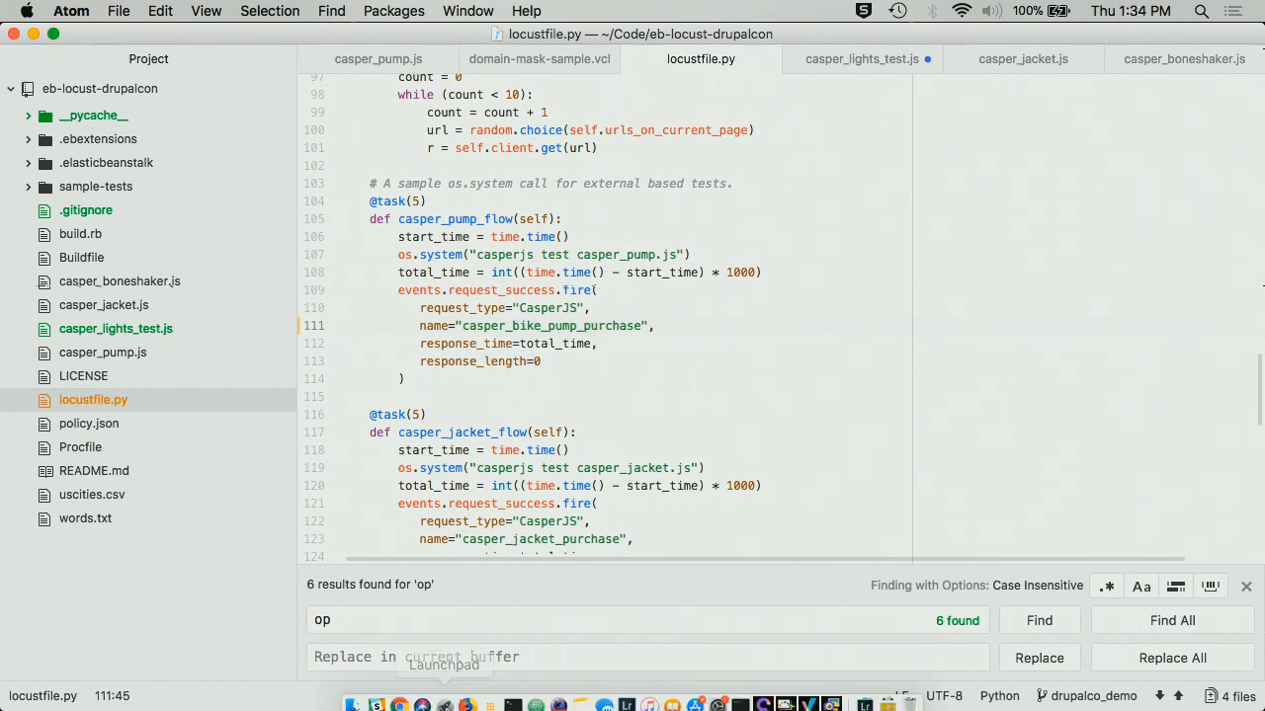
click(513, 695)
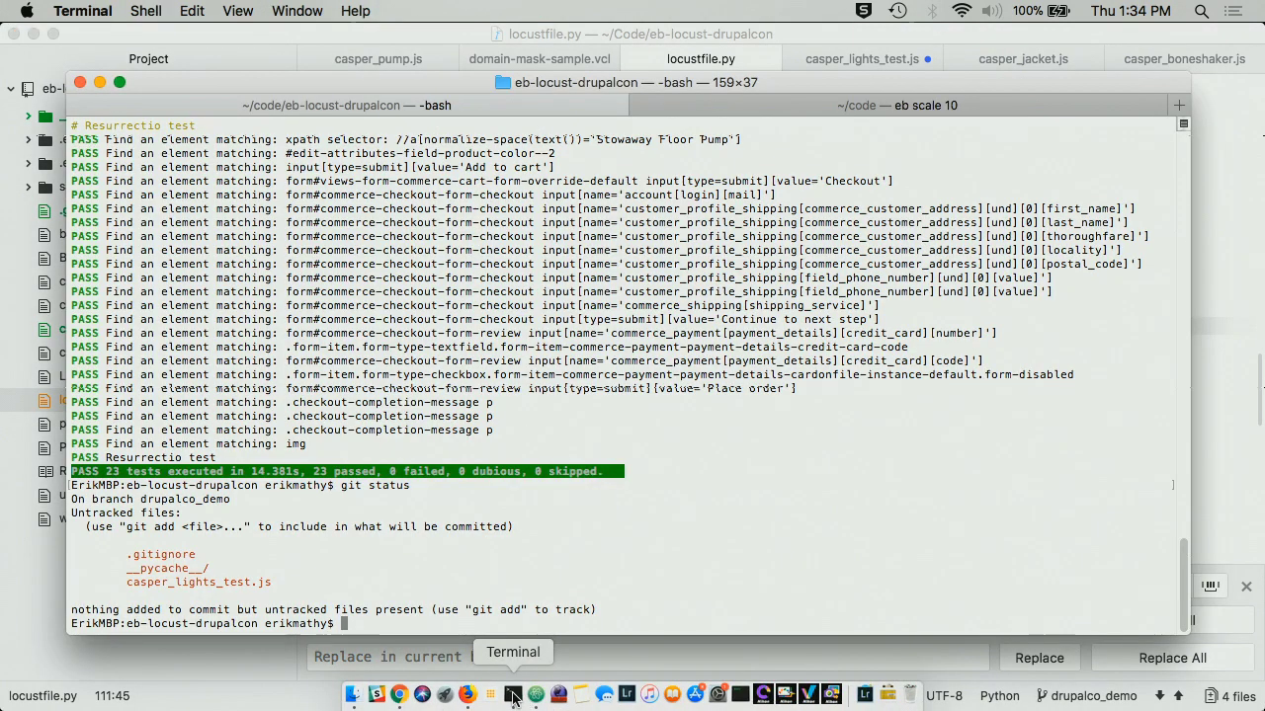
- Stage locustfile.py and commit it with a message about updating the casper name
text(git add locustfile.py)
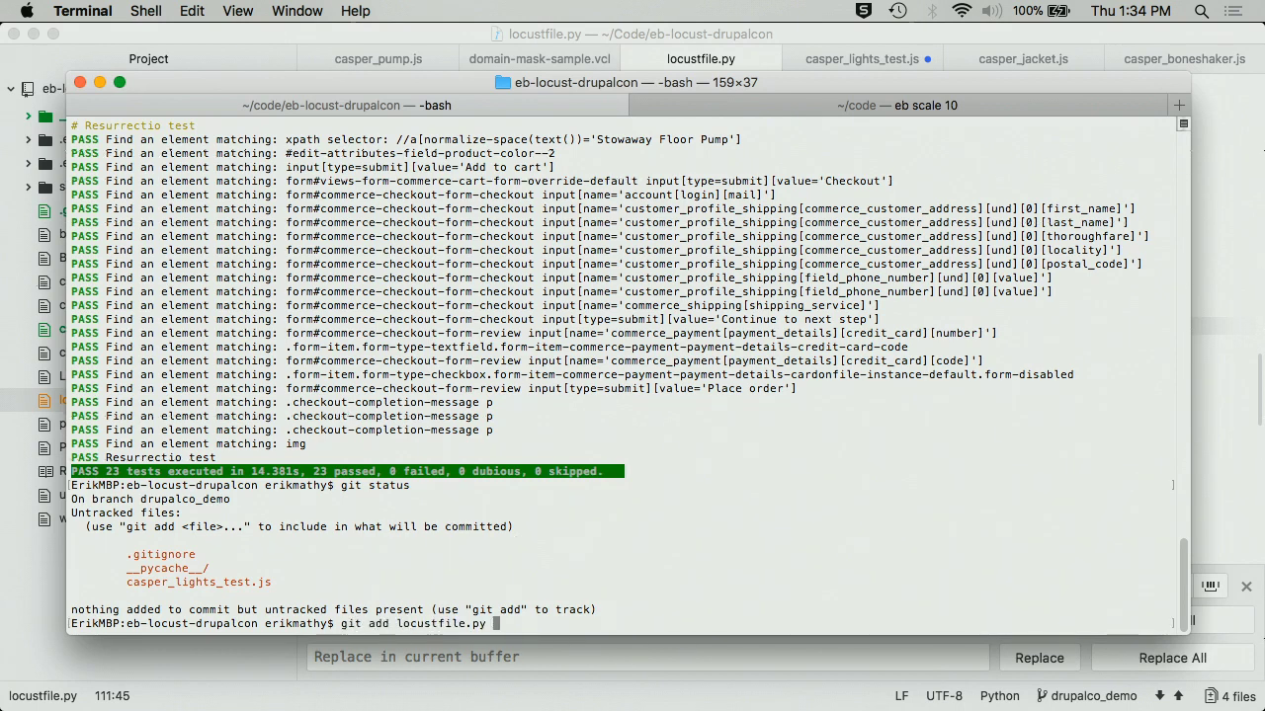
key(Return)
text(git co)
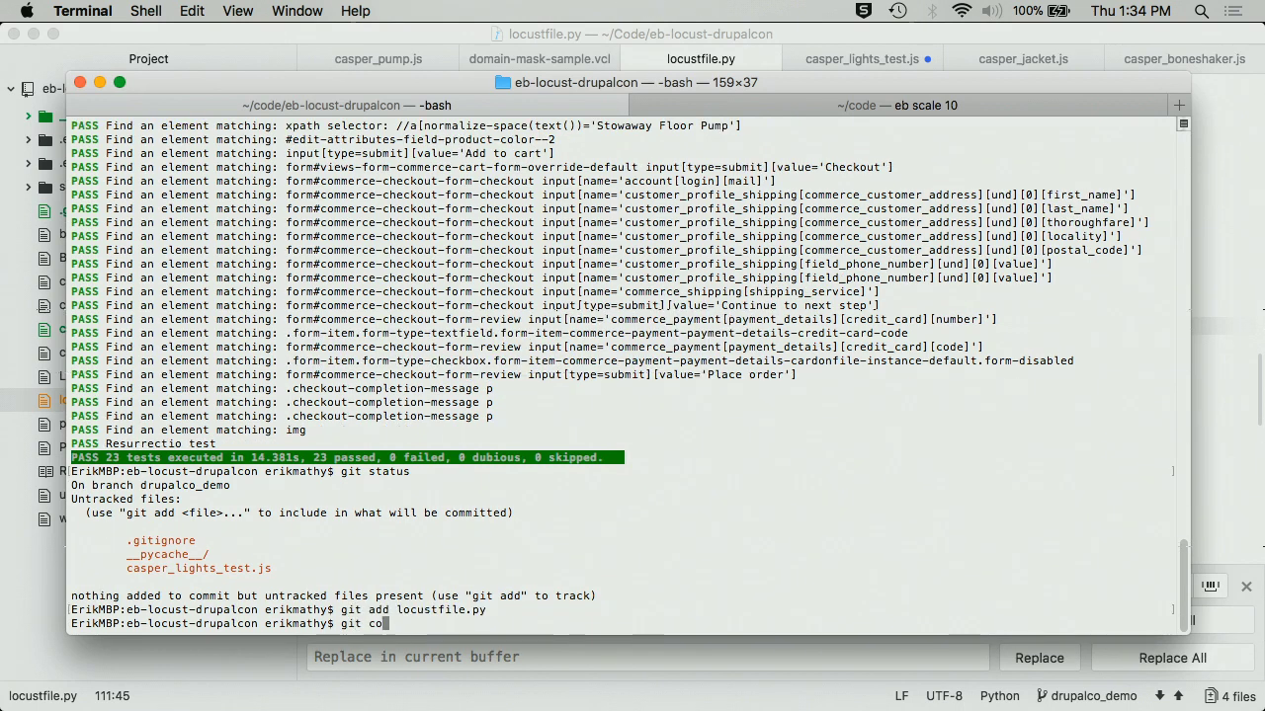
text(mmit -m "updating )
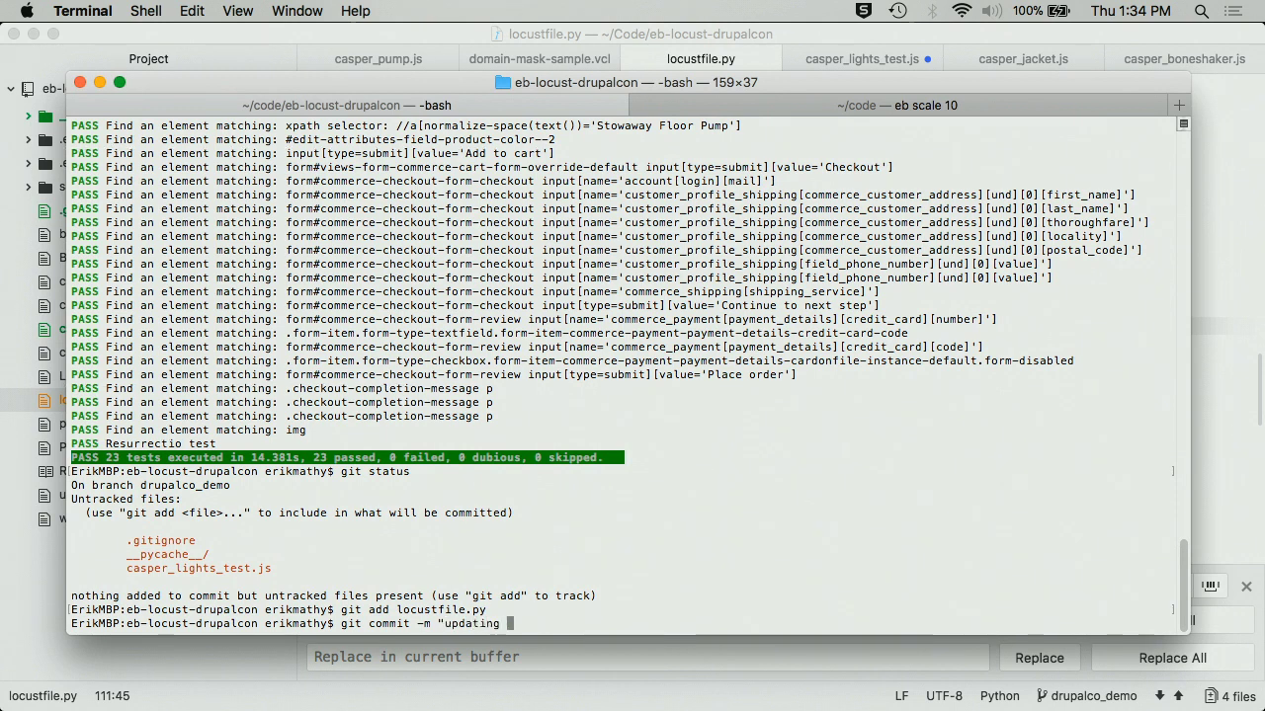
text(casper name. -EHM:")
key(Return)
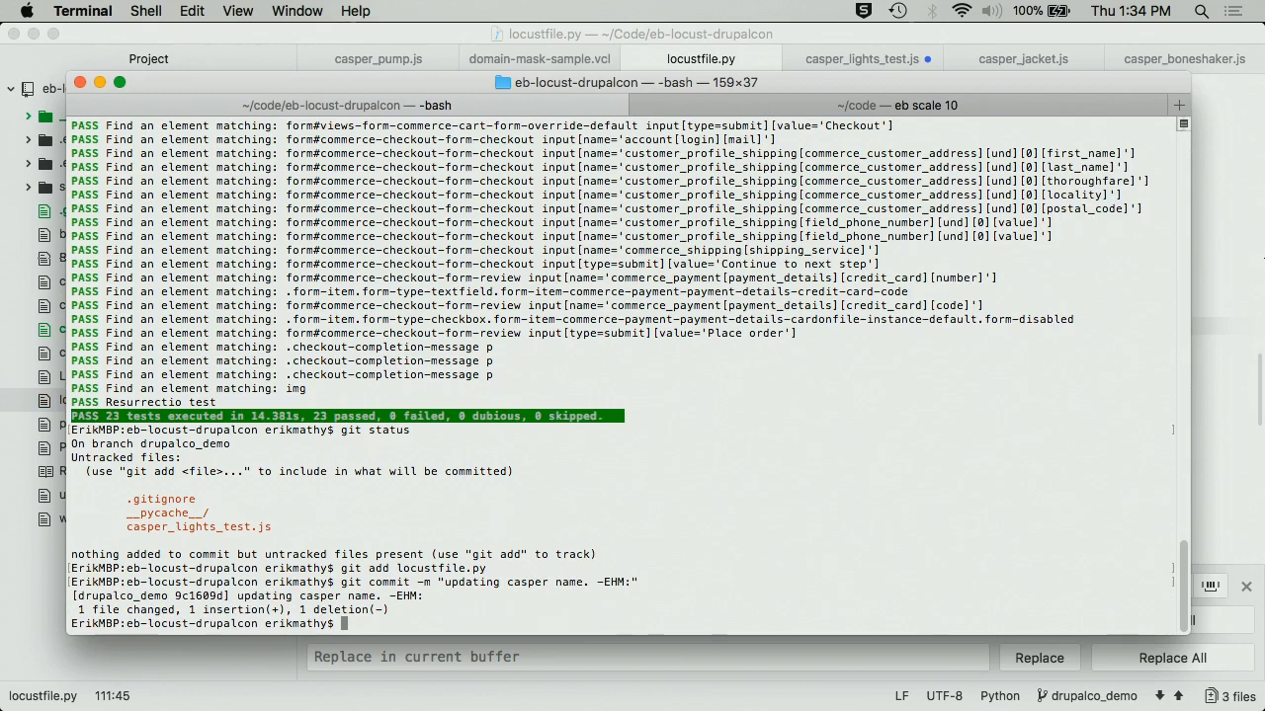
- List the local branches, push drupalco_demo to origin, and run eb deploy
text(git ba)
key(BackSpace)
text(ranc)
text(h)
key(Return)
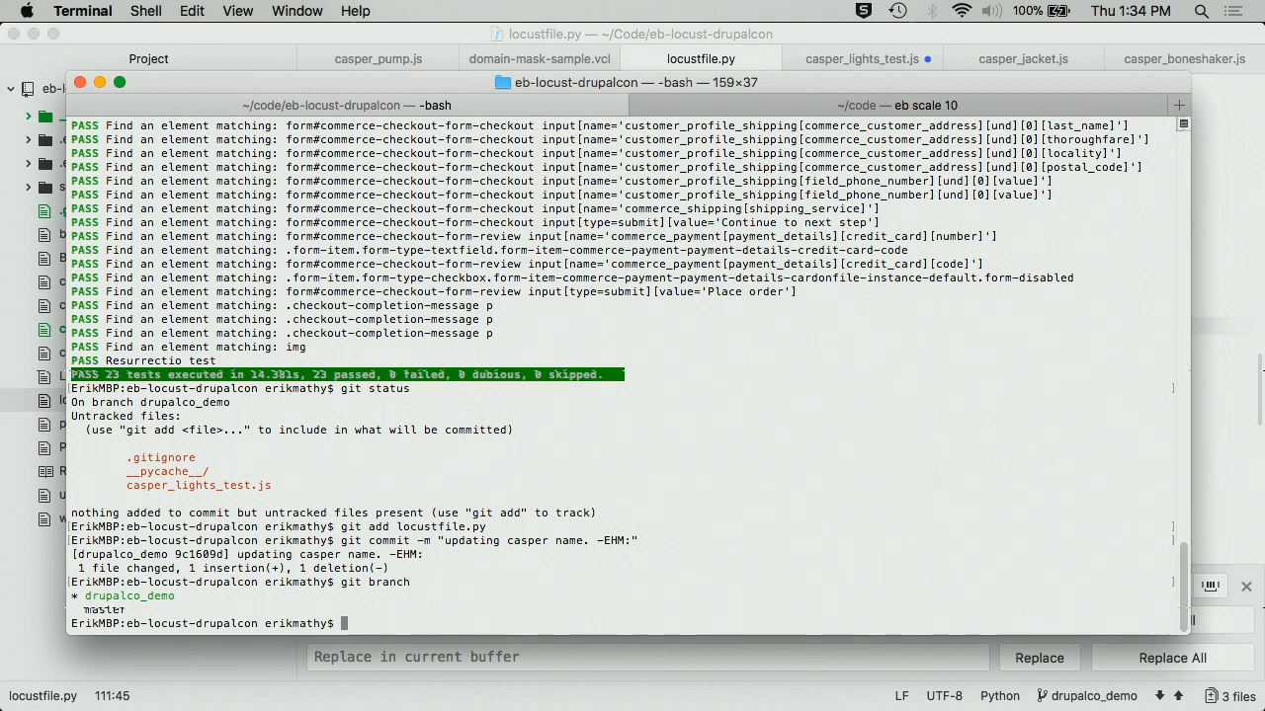
text(git )
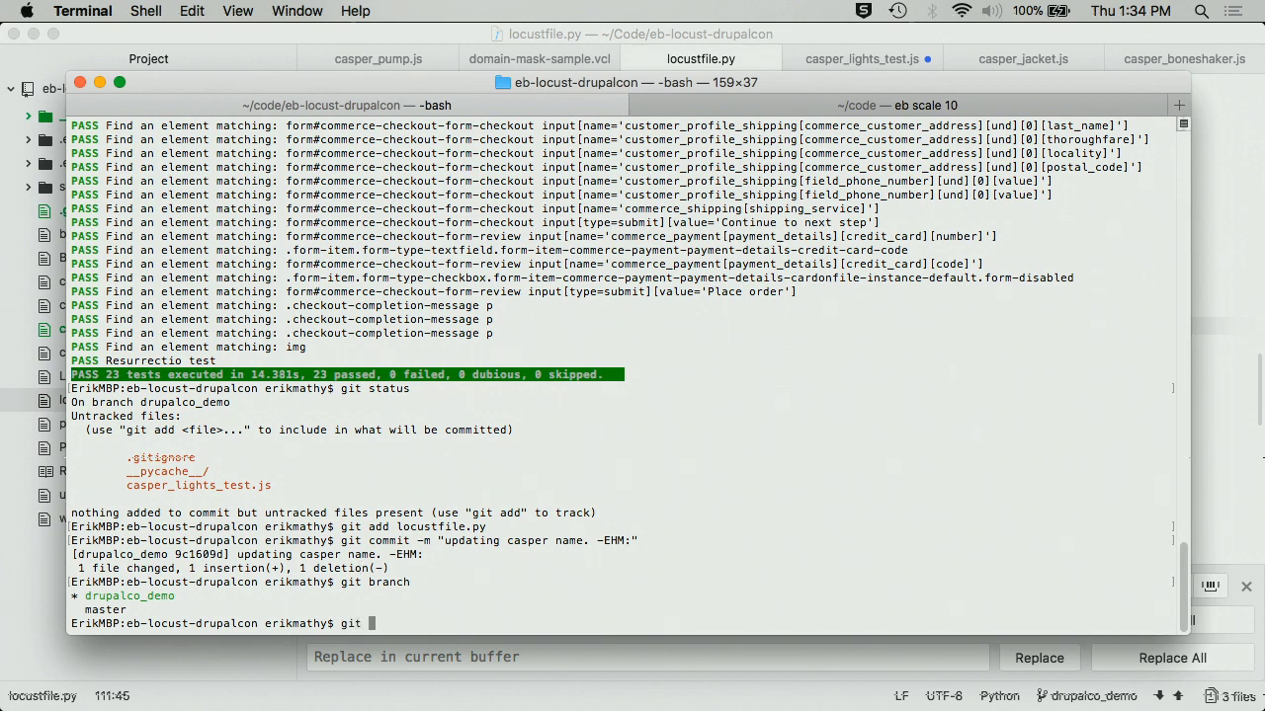
text(push origin dr)
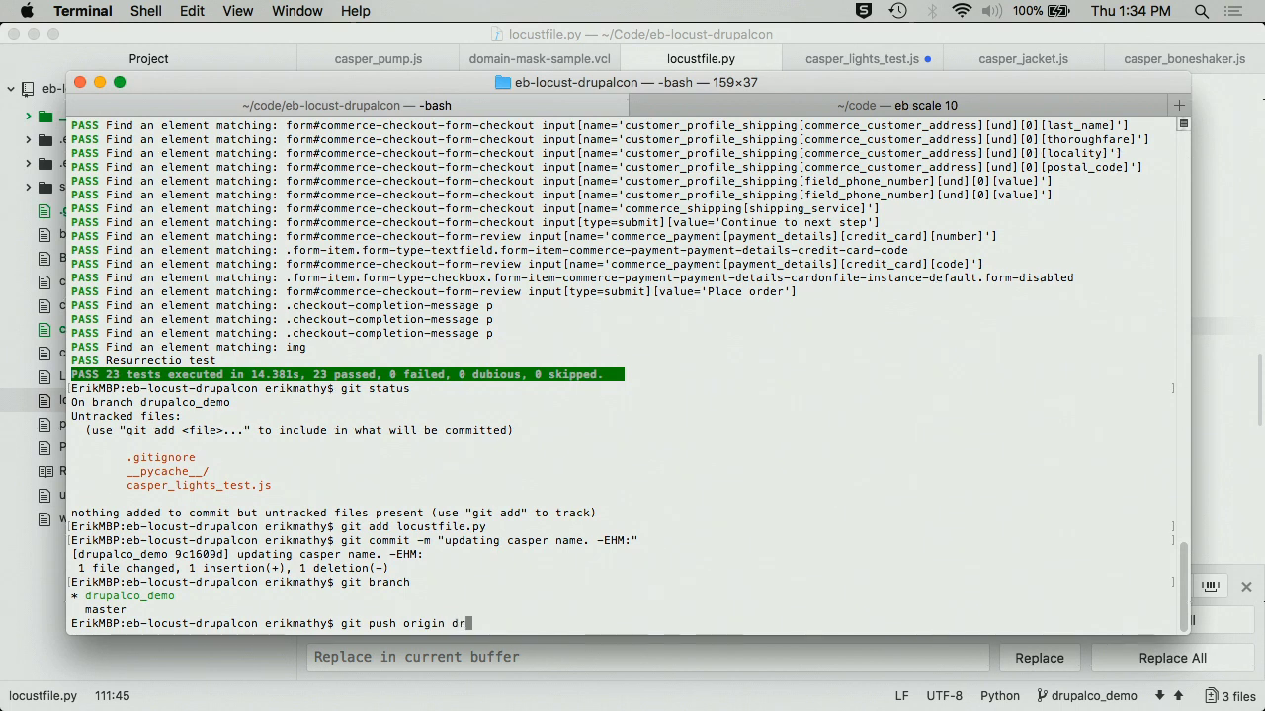
text(upalco)
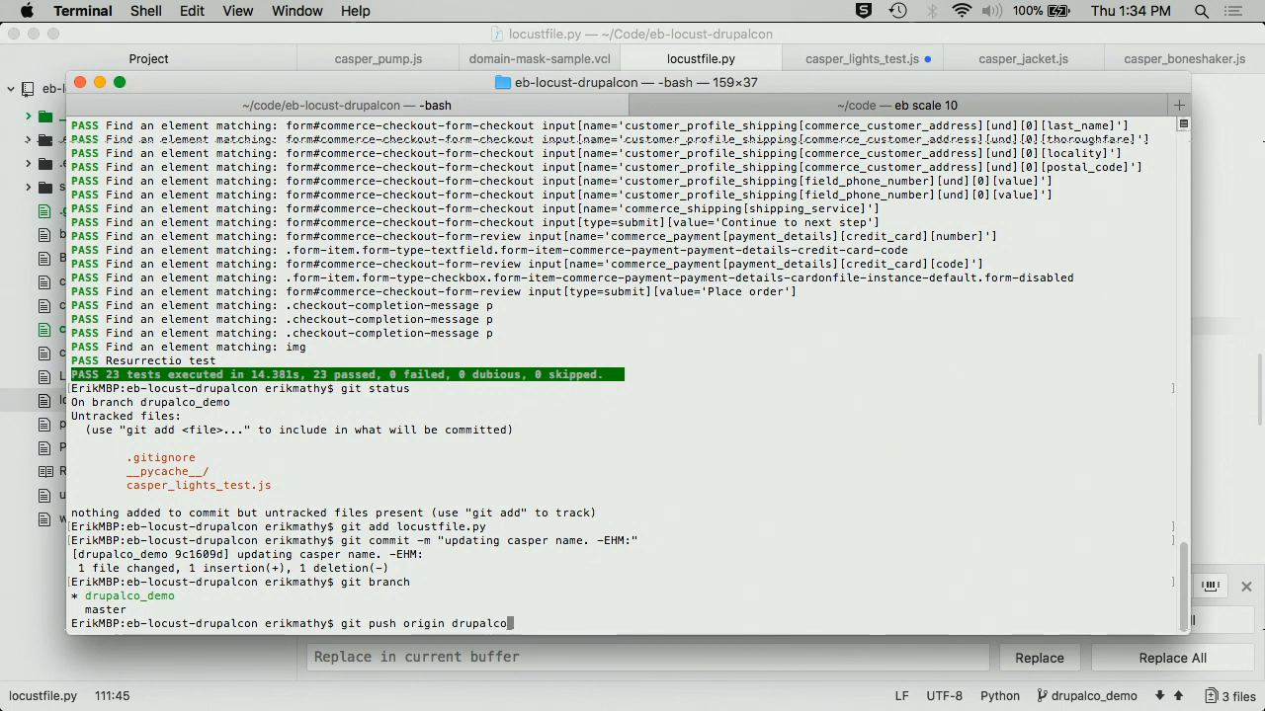
text(_demo)
key(Return)
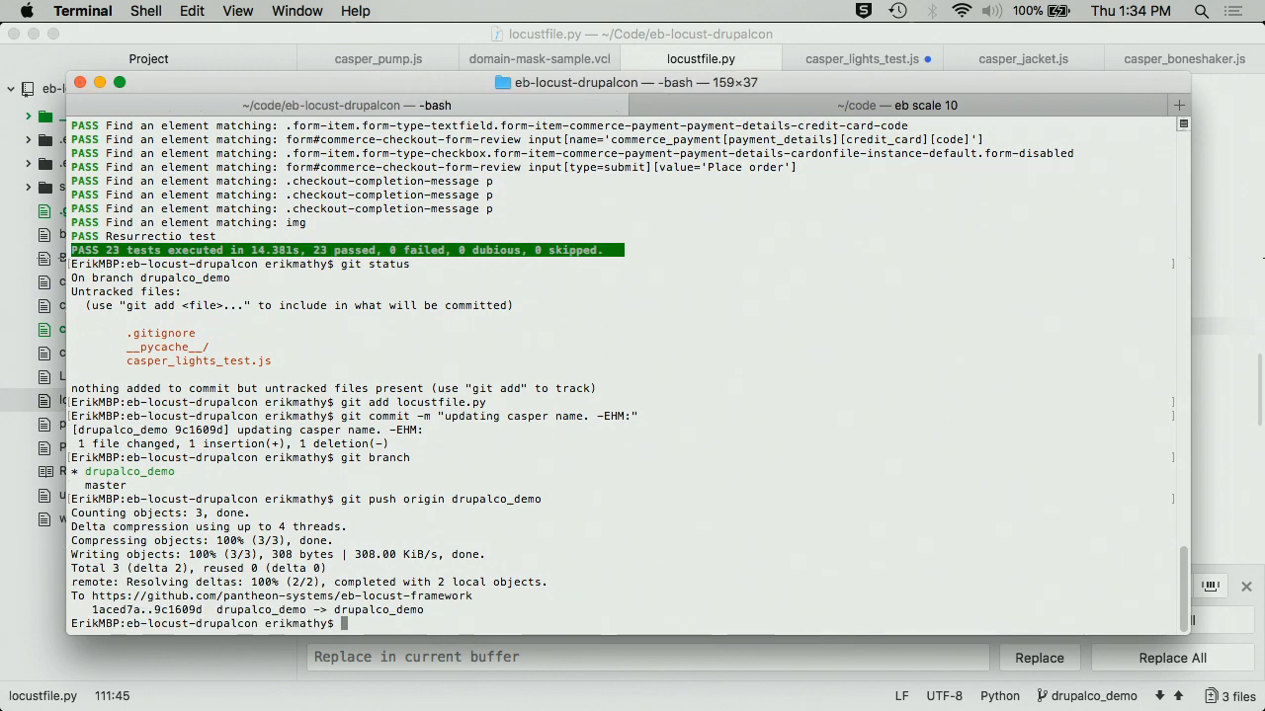
text(eb deploy)
key(Return)
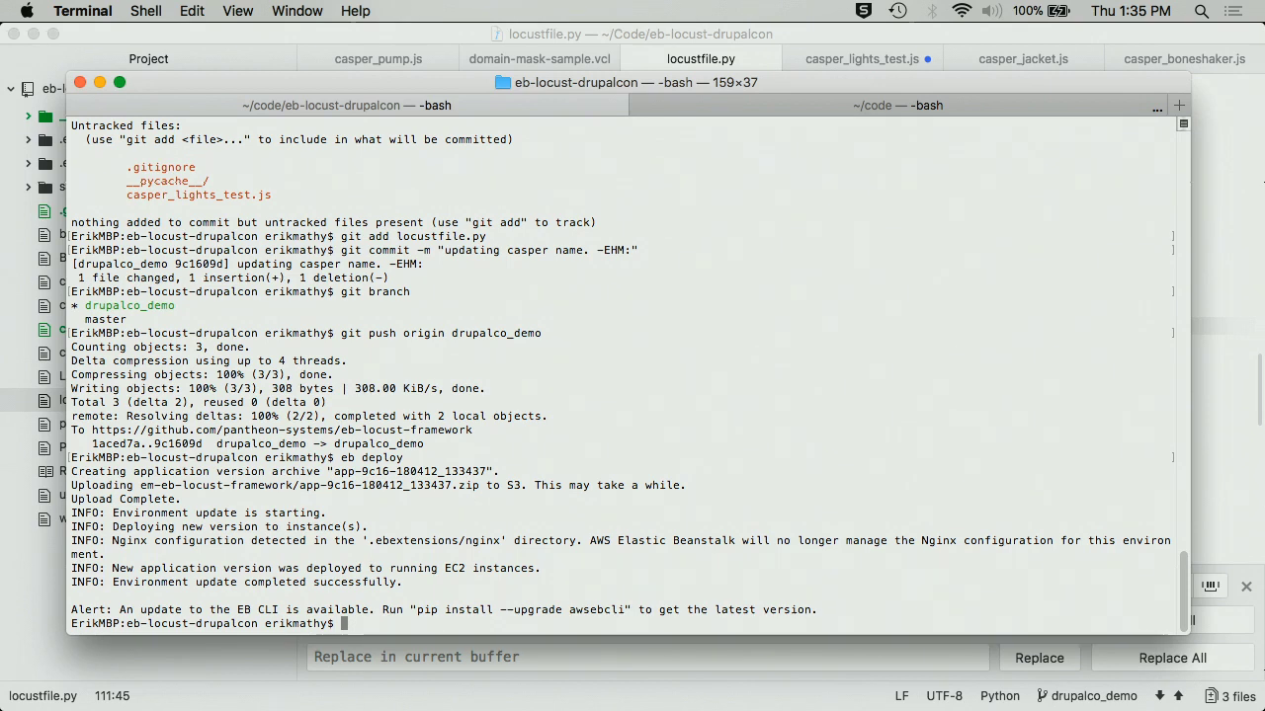
- Run eb open to load the Locust start page for panth-load-test-2 in Firefox
text(eb open)
key(Return)
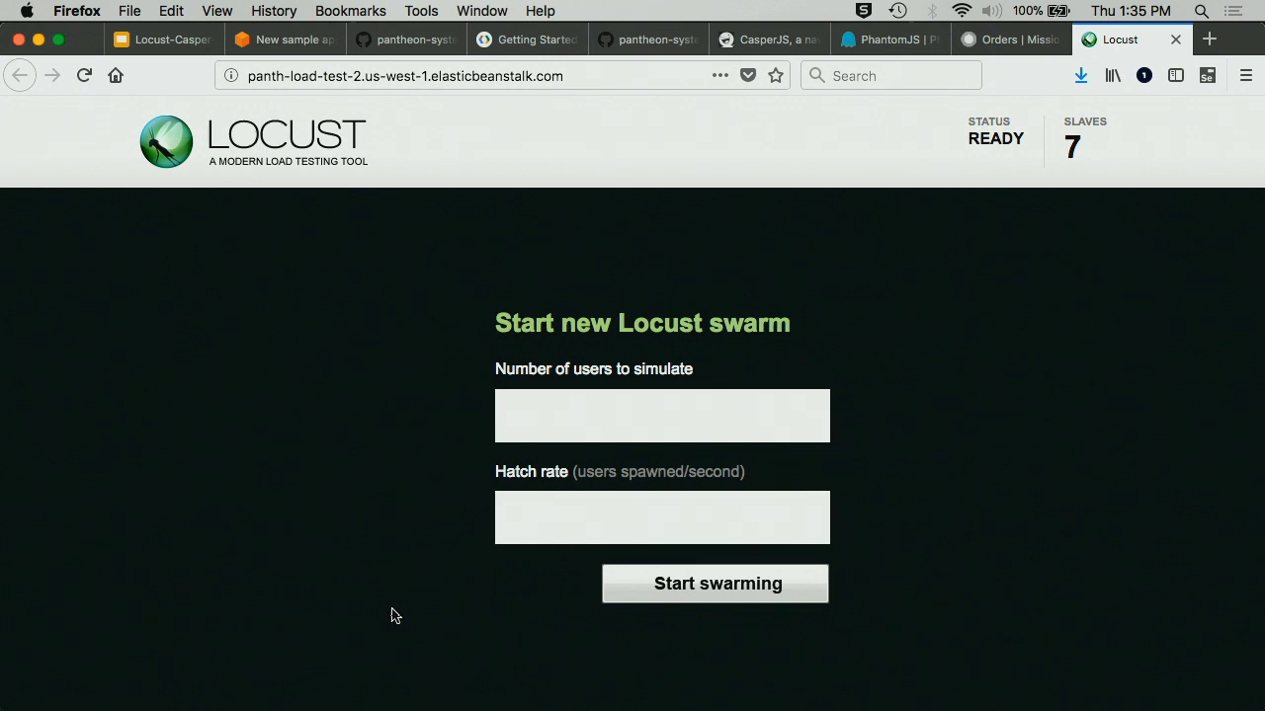
- Start a Locust swarm of 5 users with a hatch rate of 1 per second
text(1)
key(Tab)
text(1)
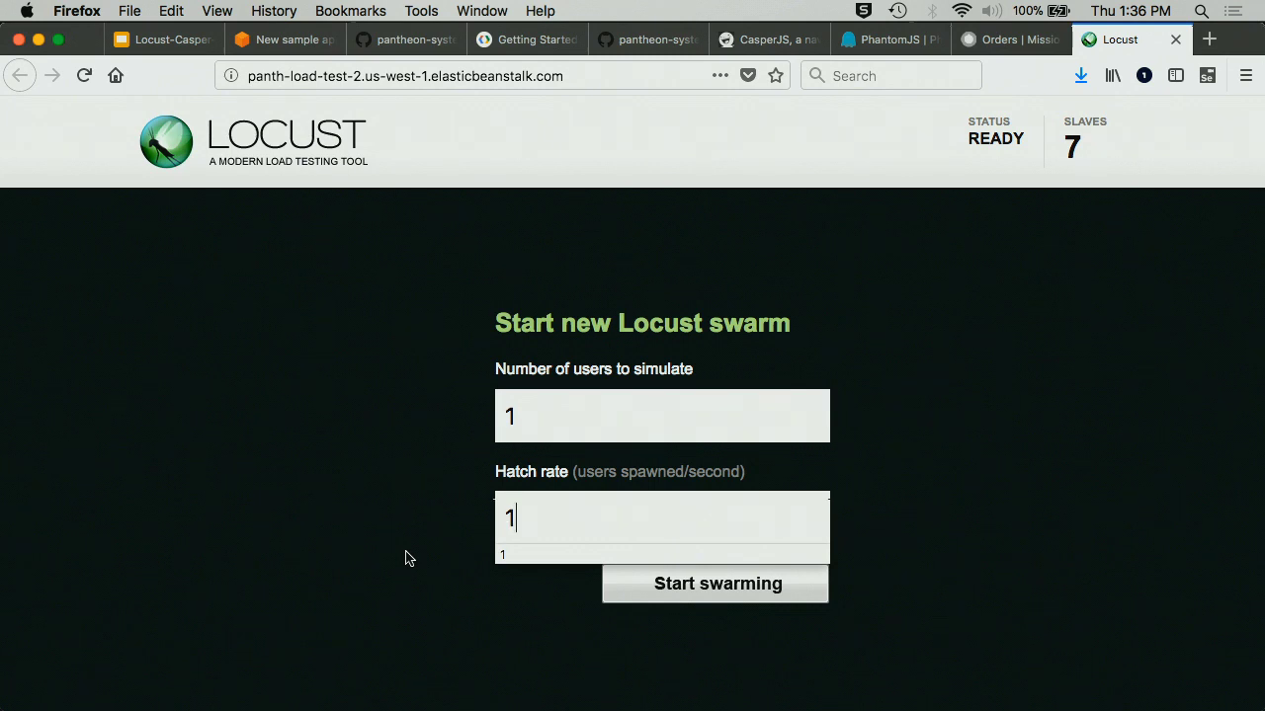
click(563, 501)
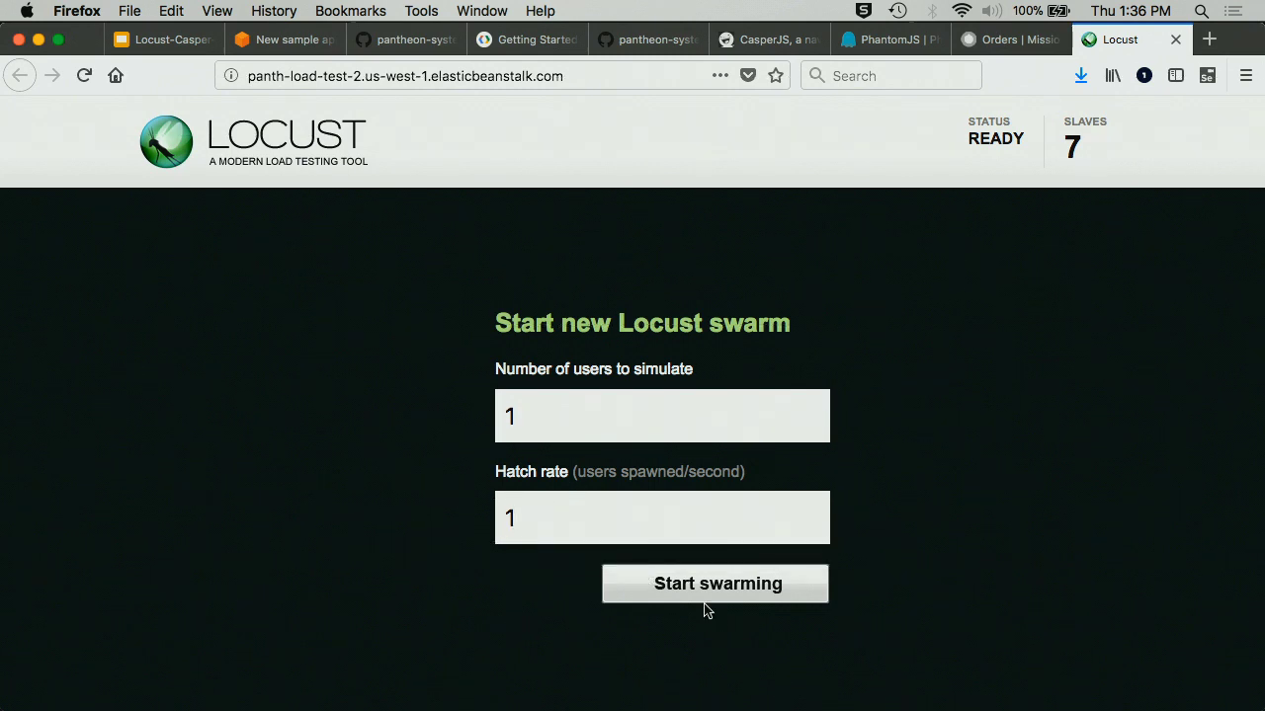
double_click(566, 427)
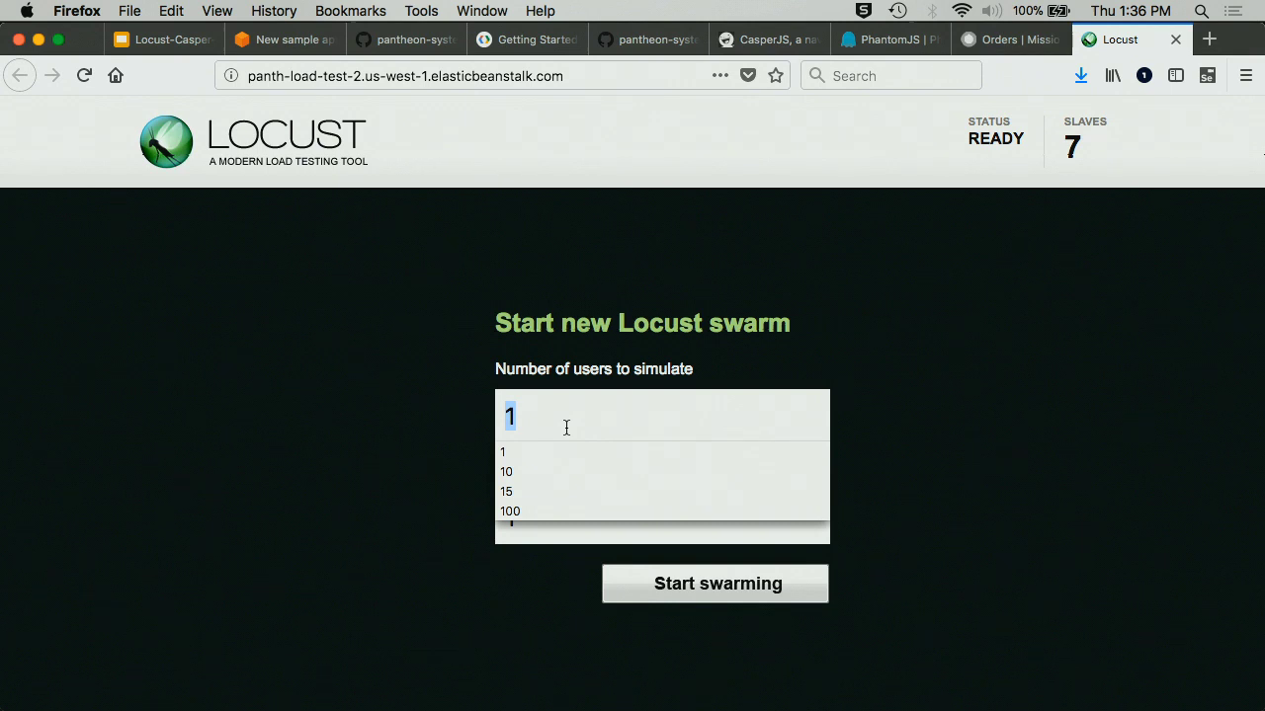
text(5)
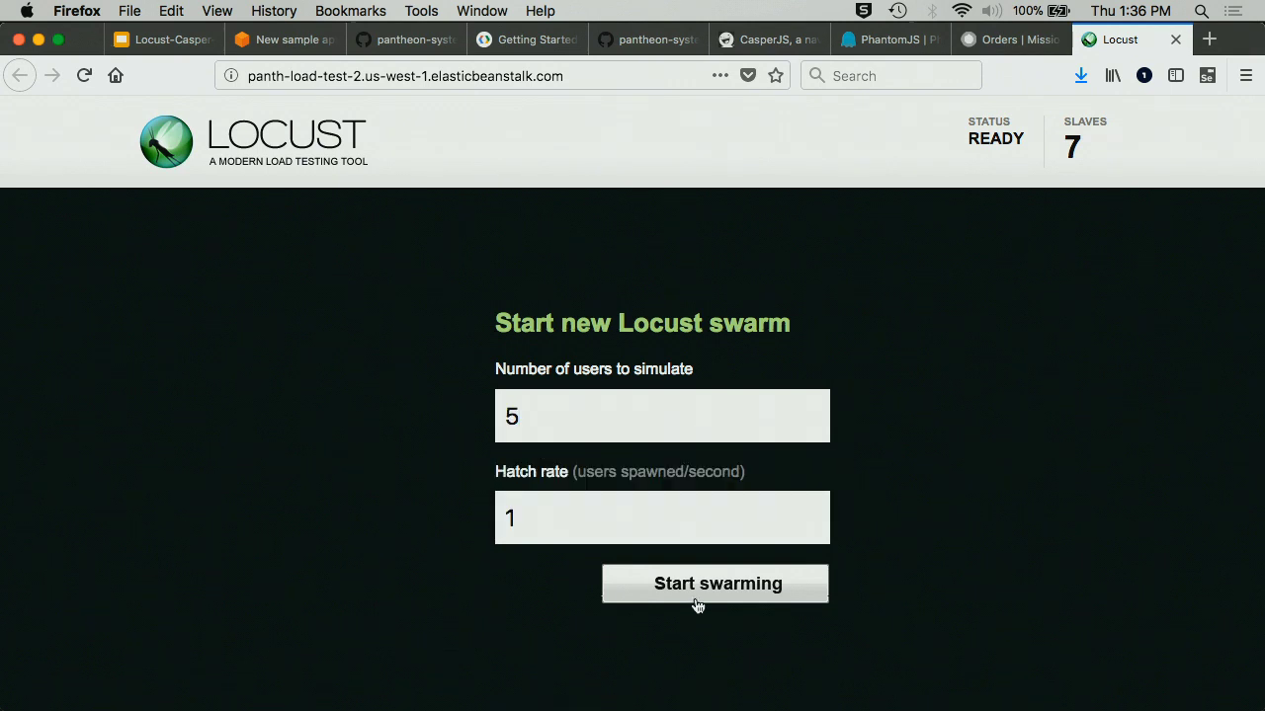
click(697, 604)
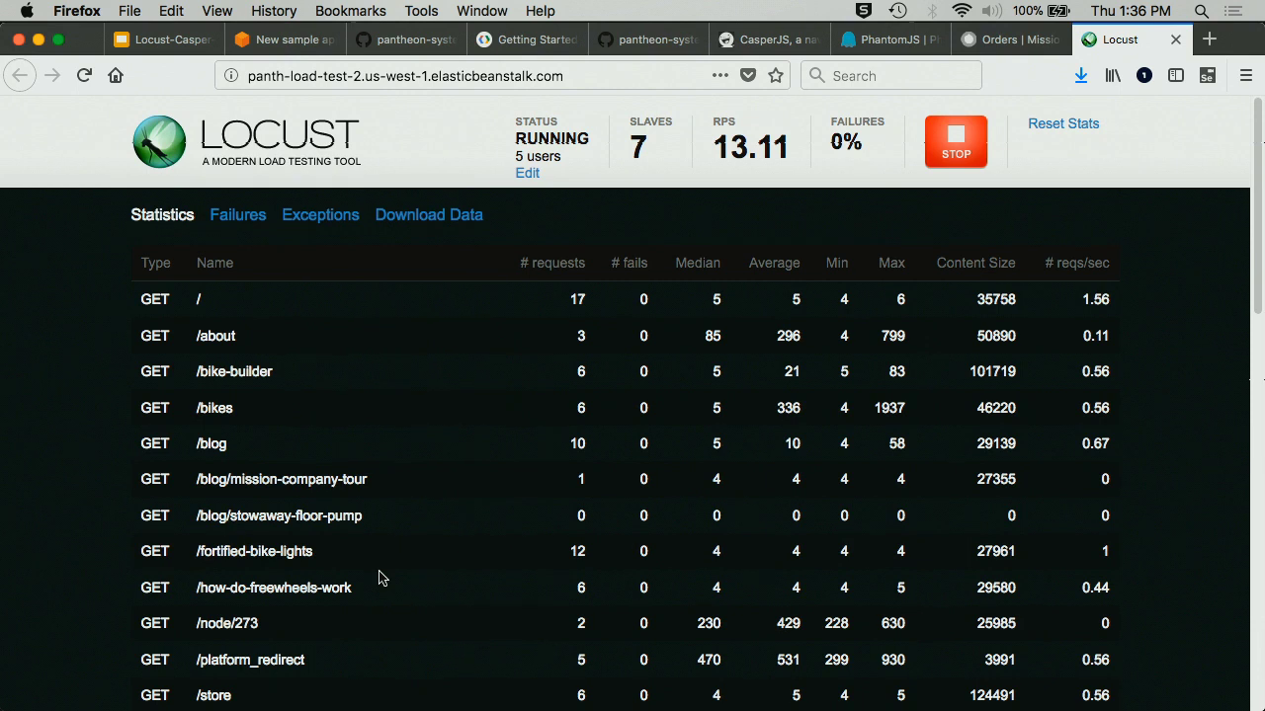
scroll(383, 578, down, 20)
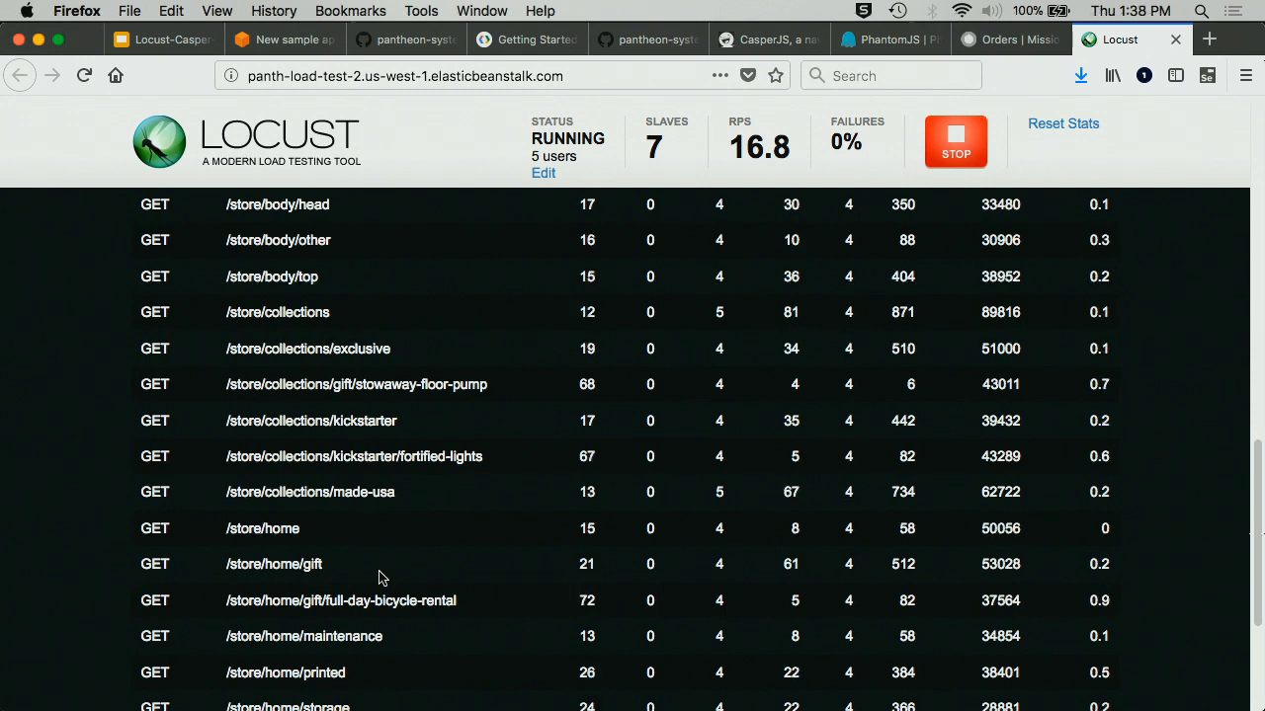
- Select the casper_bike_pump_purchase and casper_boneshaker_purchase task names in the statistics table
scroll(378, 578, down, 5)
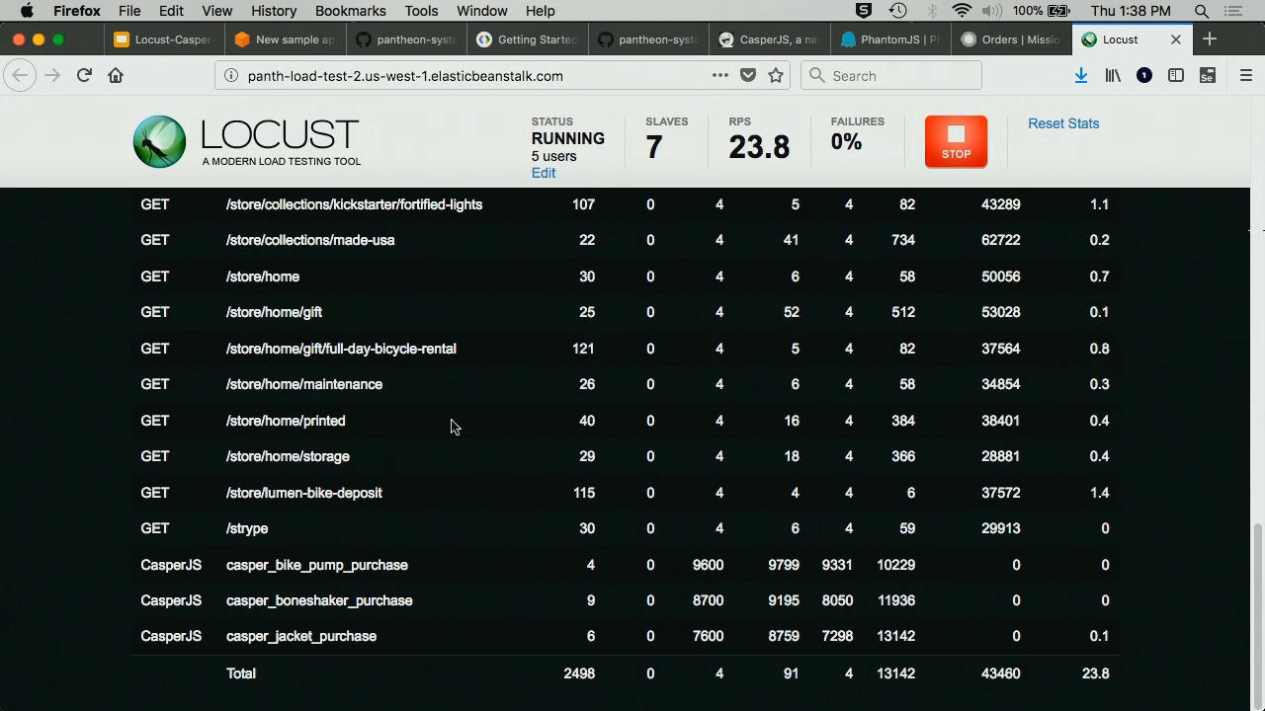
double_click(348, 565)
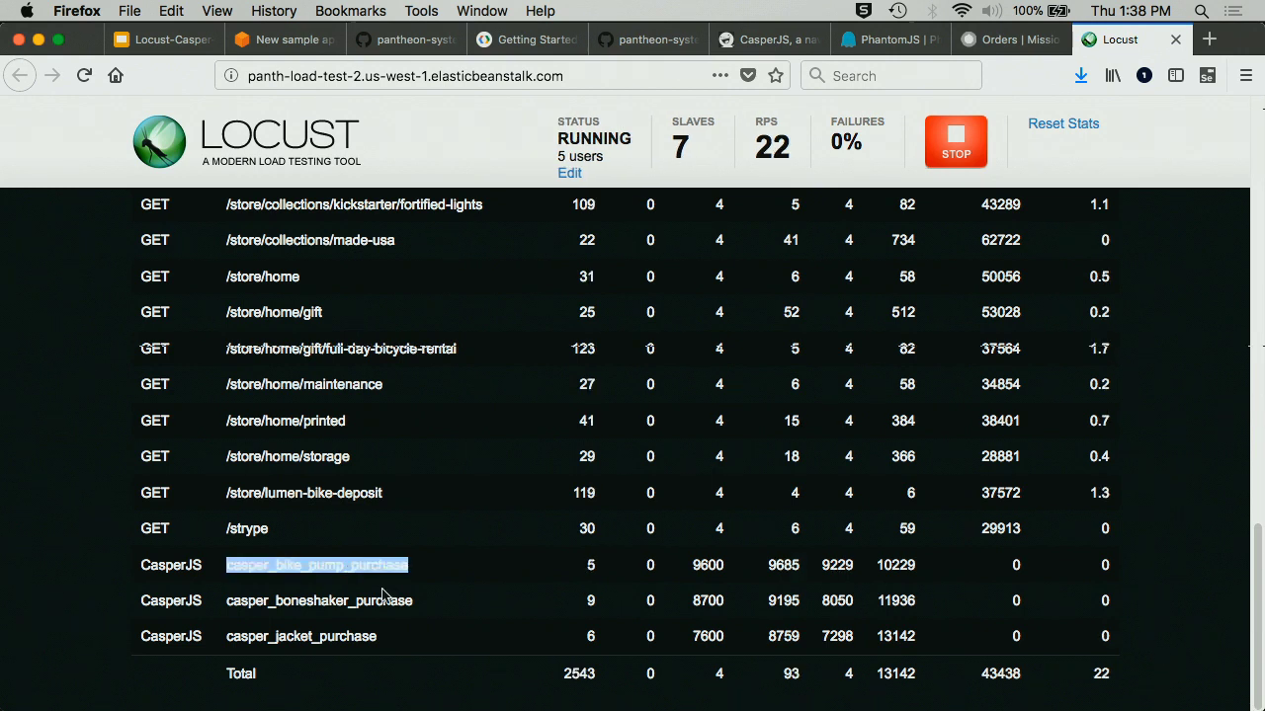
double_click(383, 600)
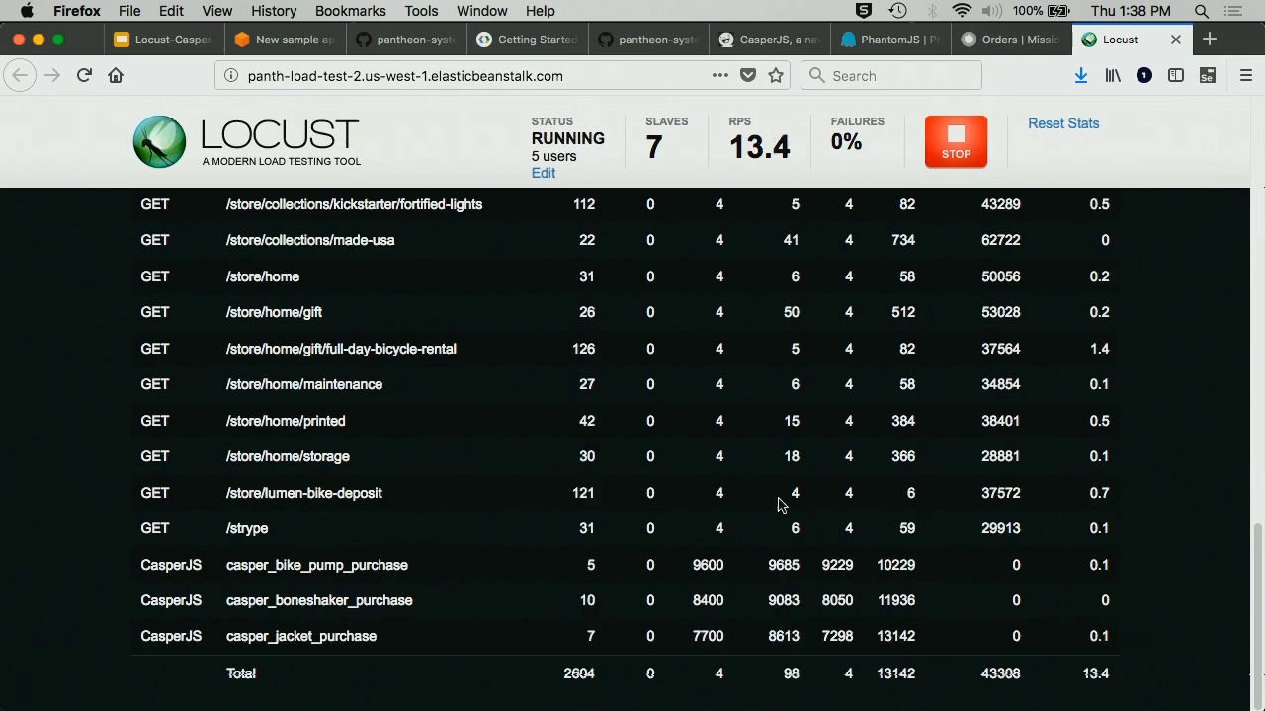
- Sort statistics by # requests, Median, Max and Content Size, then view the empty Failures list
scroll(782, 474, up, 15)
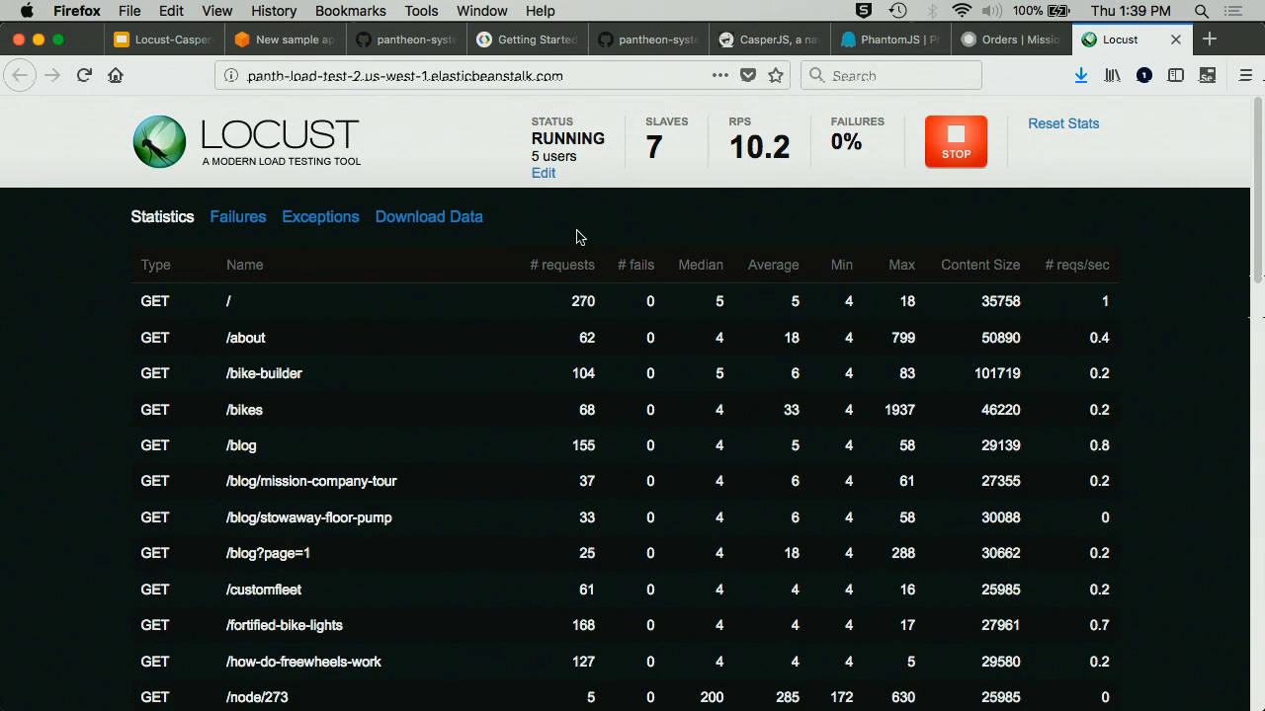
click(563, 274)
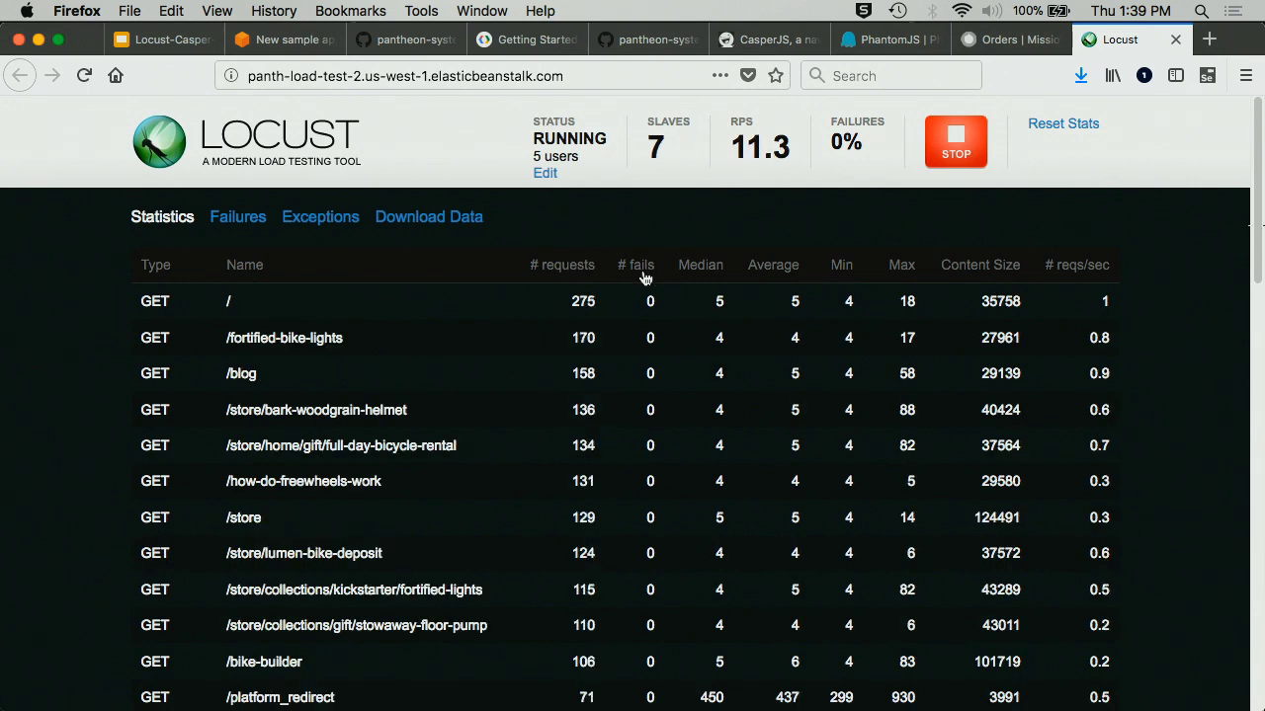
click(698, 275)
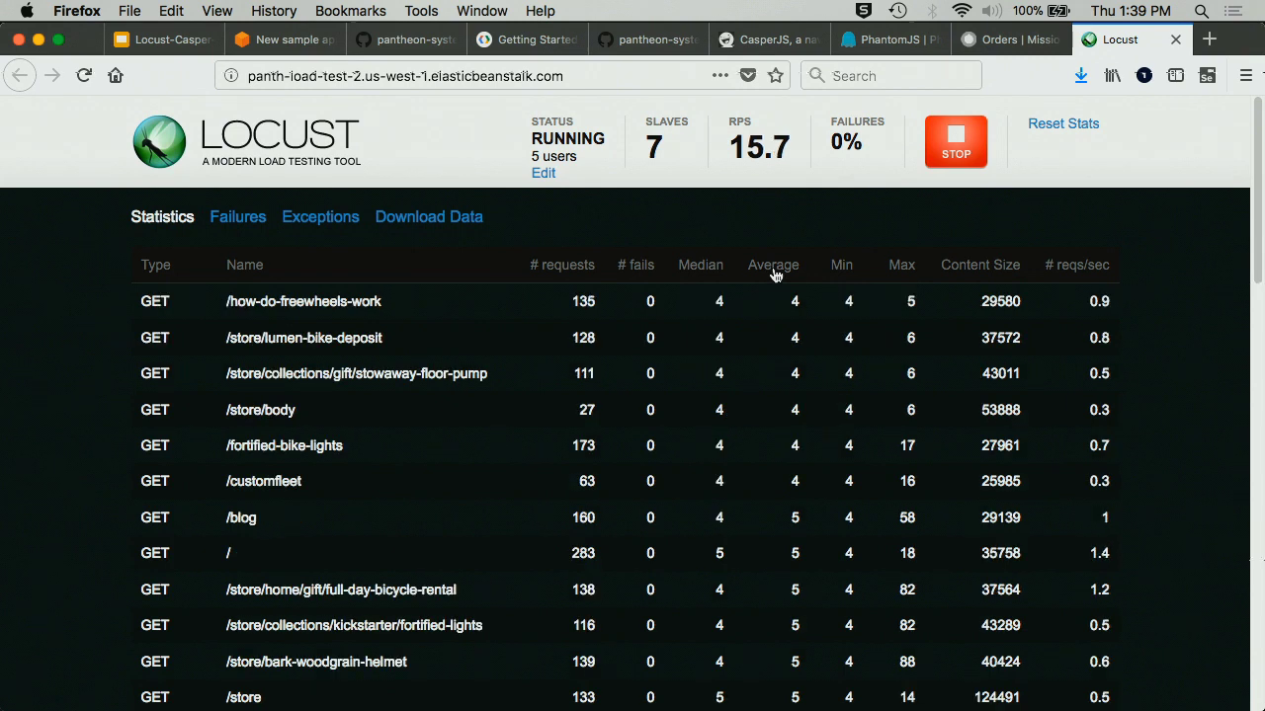
click(897, 274)
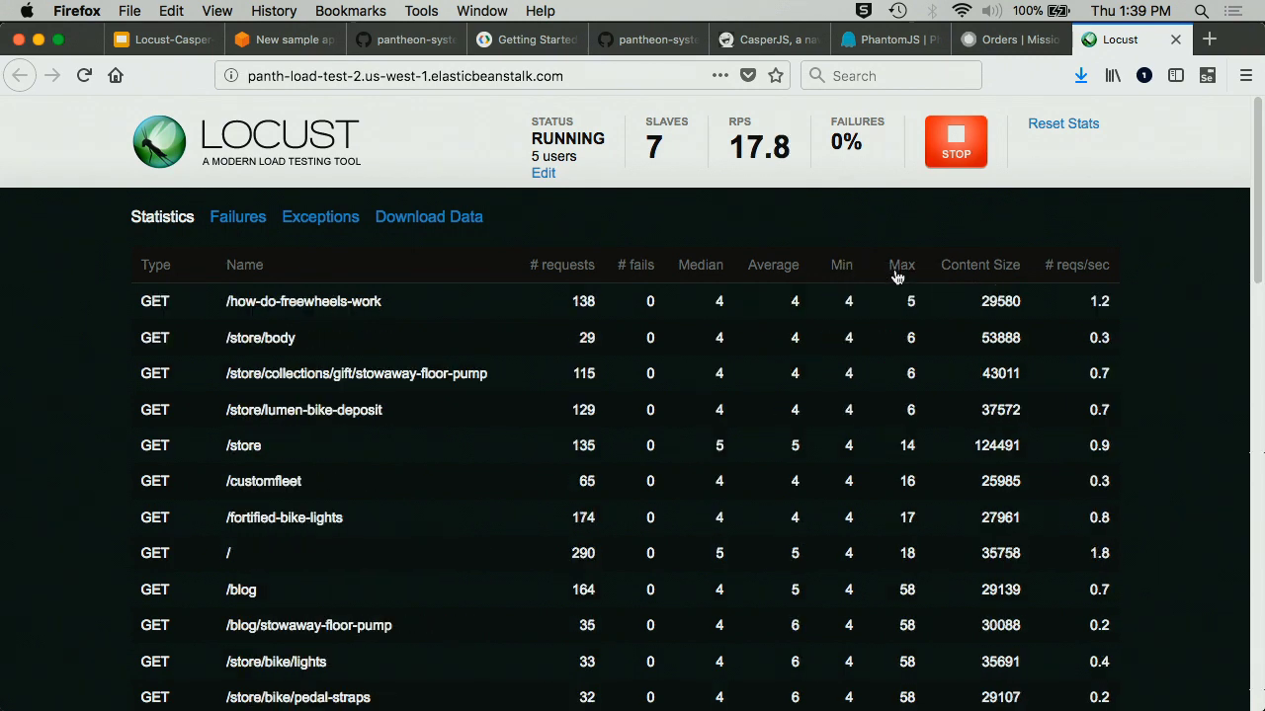
click(996, 274)
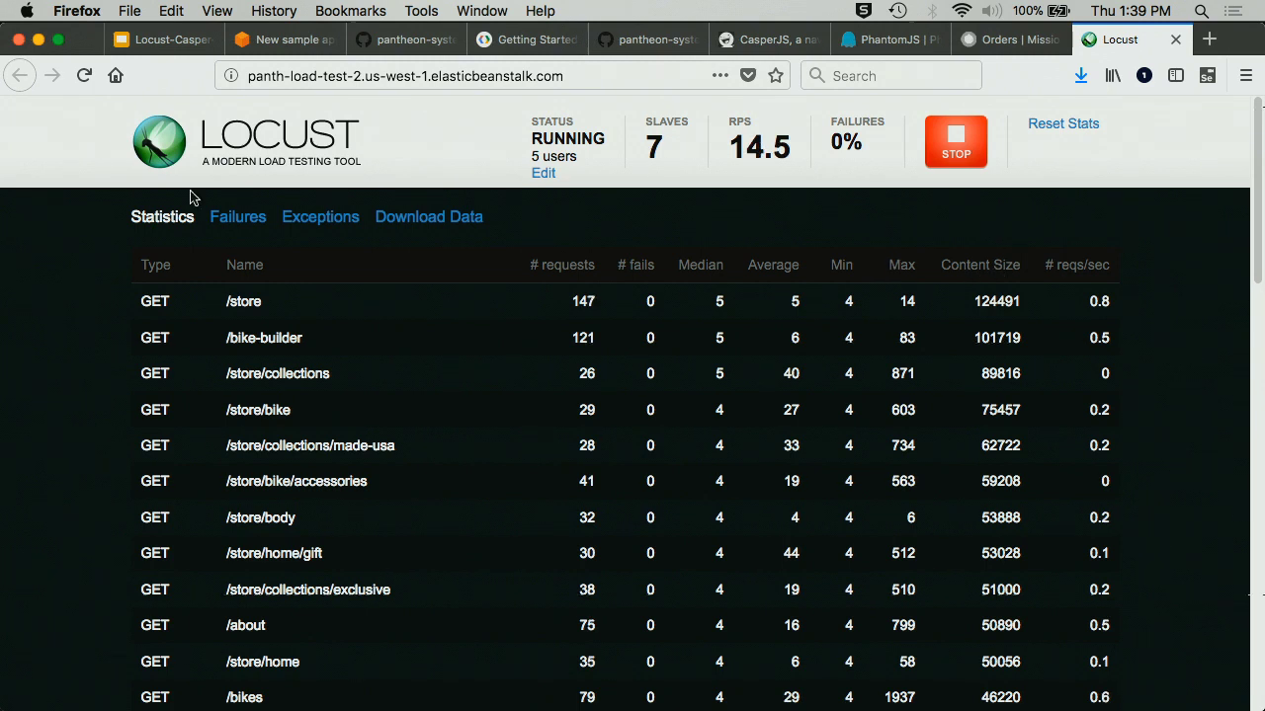
click(232, 218)
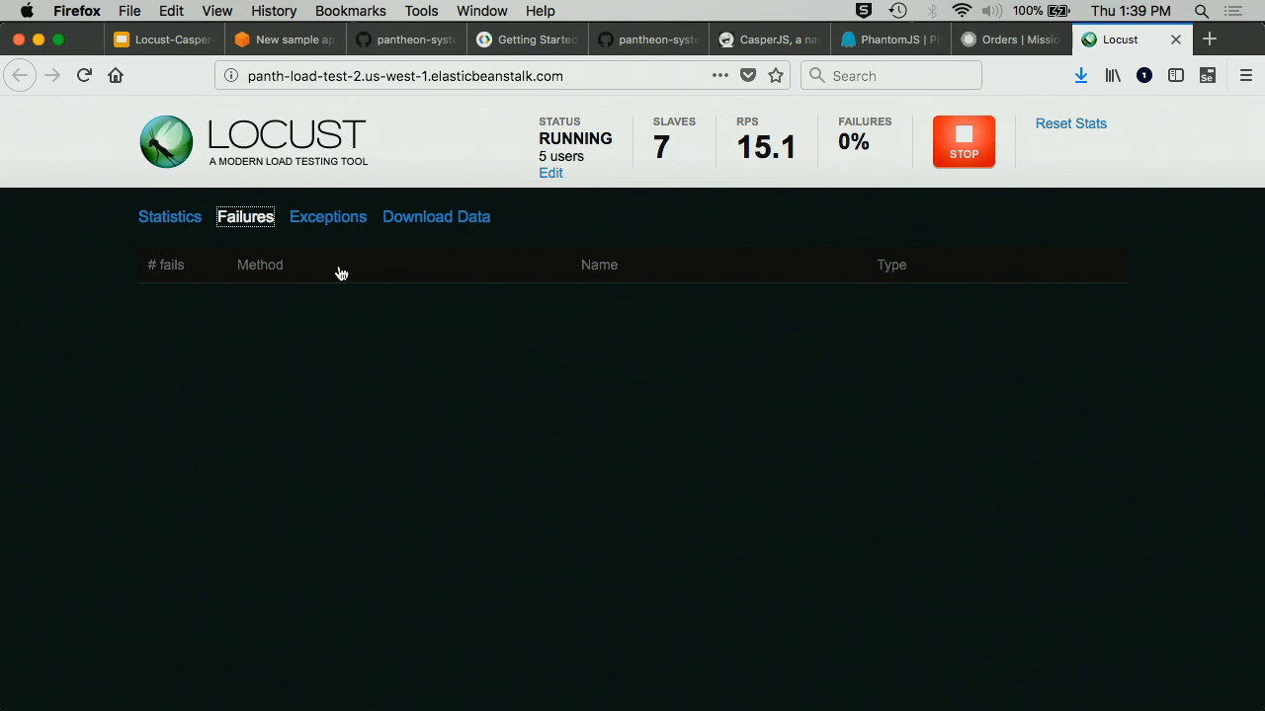
- View the Exceptions and Download Data tabs, then open the Change the locust count form
click(322, 222)
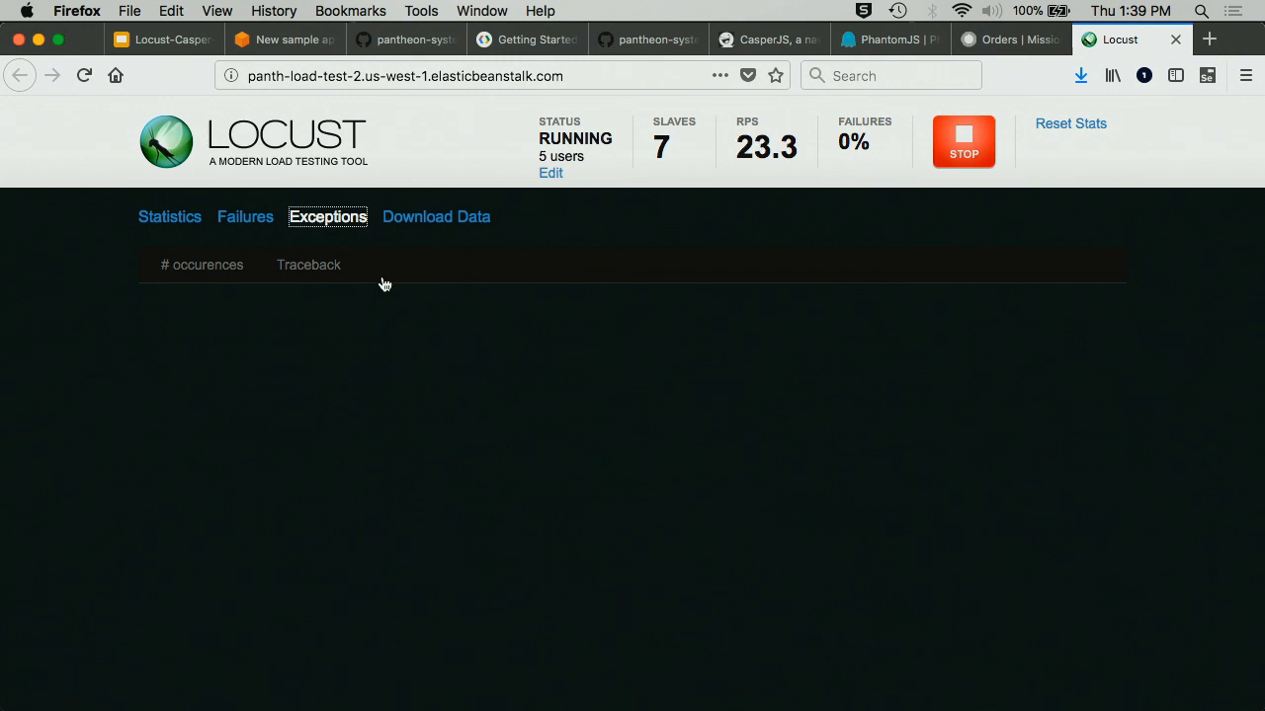
click(434, 216)
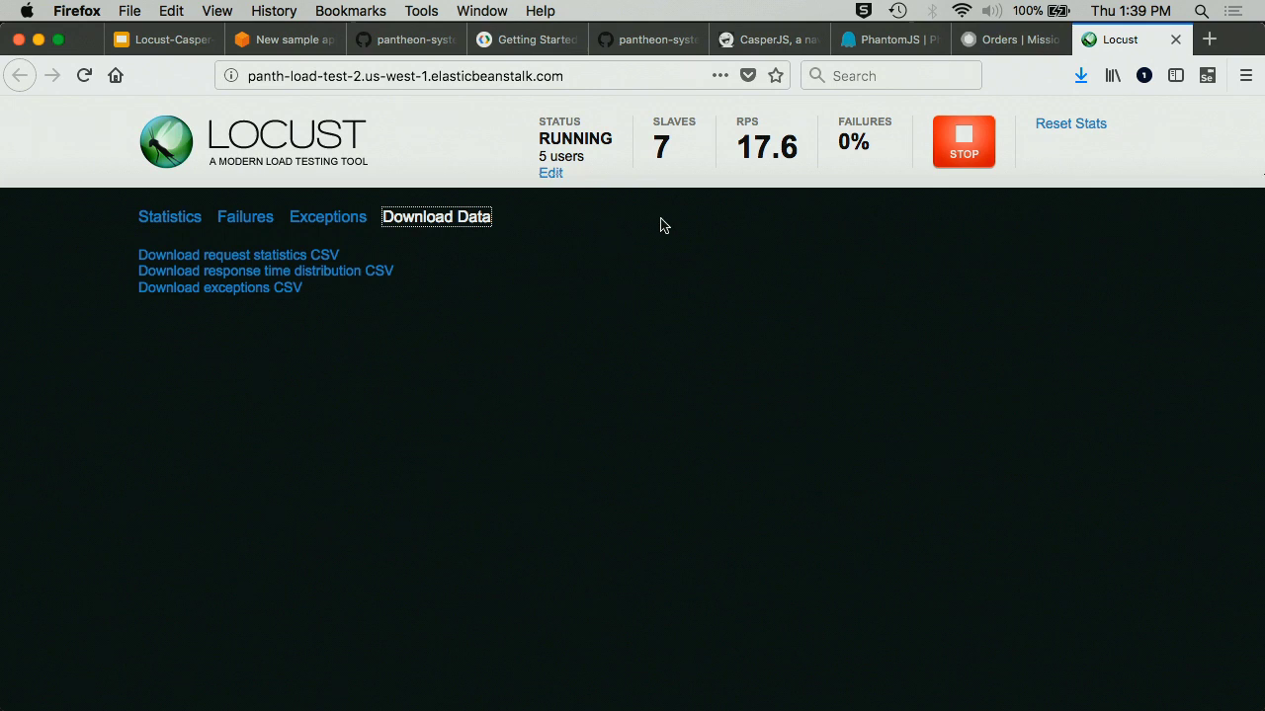
click(554, 174)
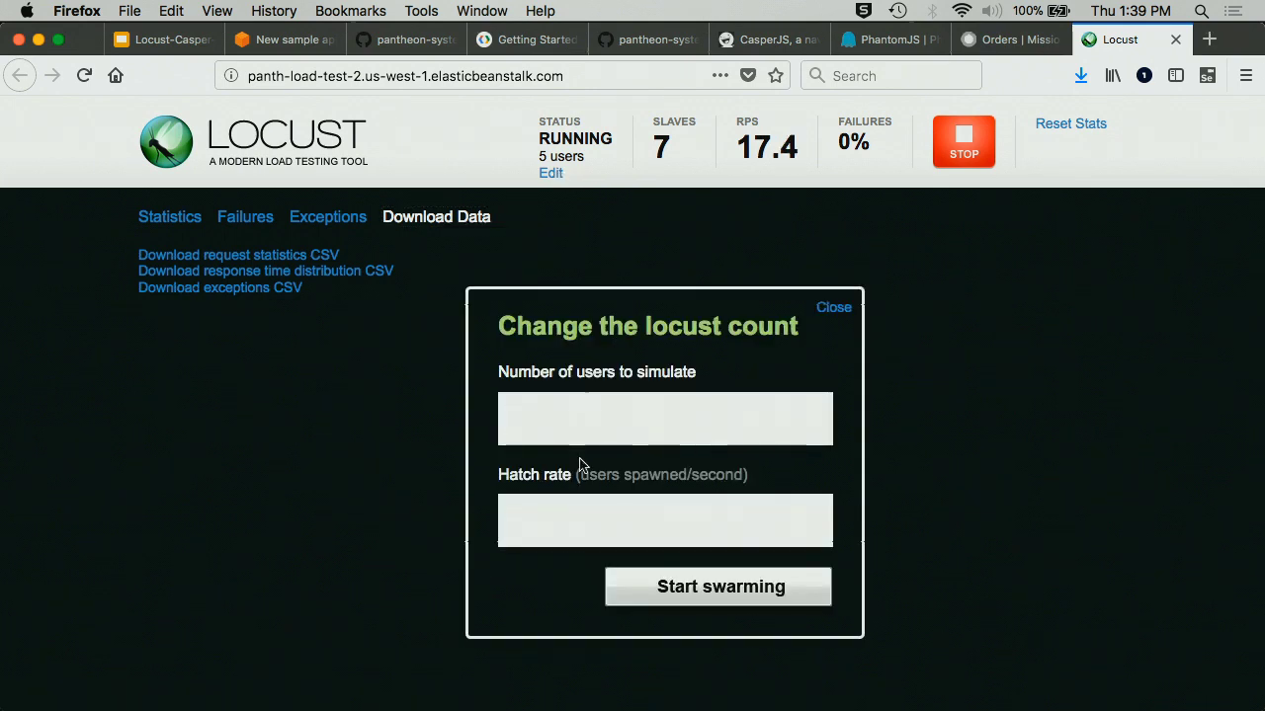
- Restart the swarm with 25 users at a hatch rate of 0.125
text(25)
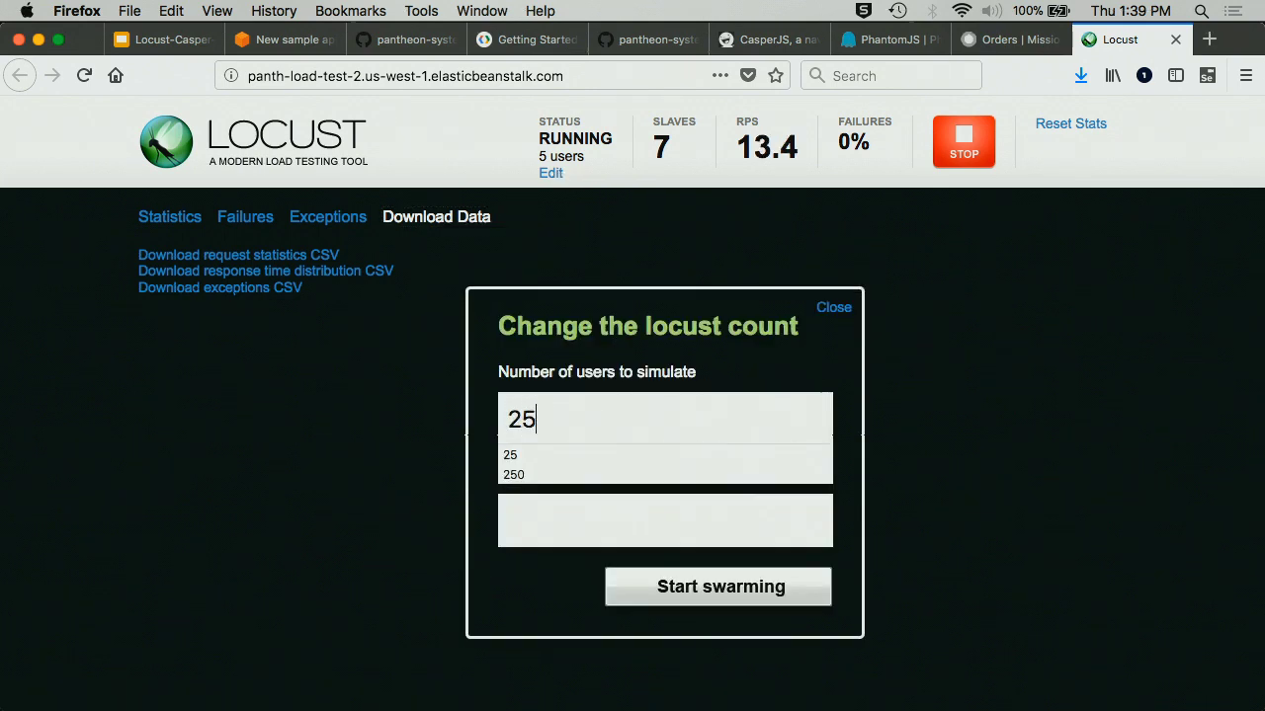
key(Tab)
text(0.125)
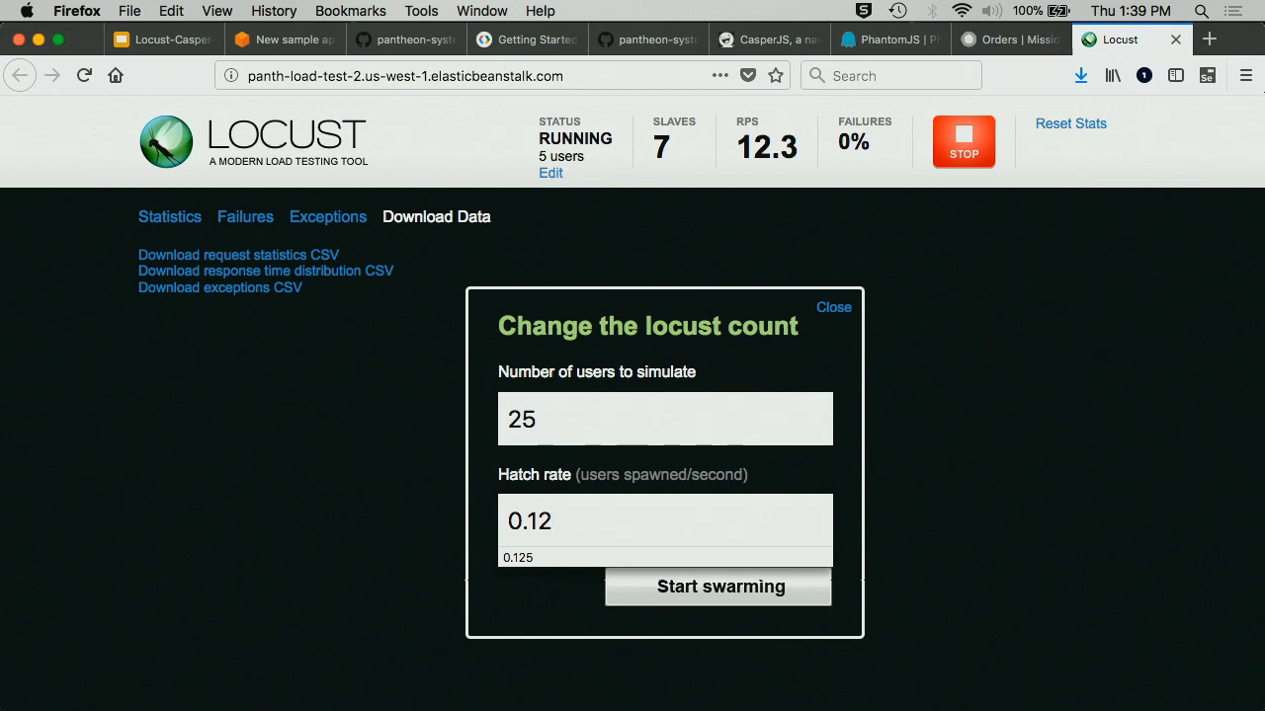
click(682, 589)
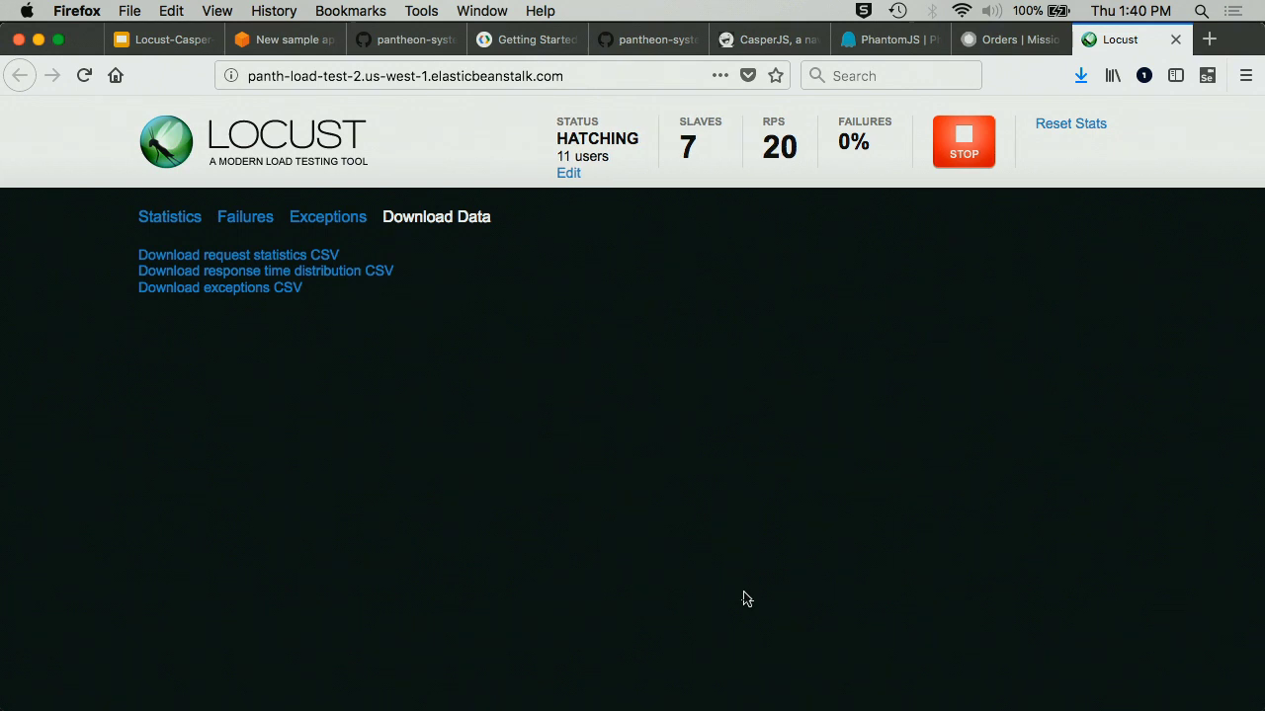
- Return to the Locust Statistics tab and switch over to Google Chrome
click(188, 223)
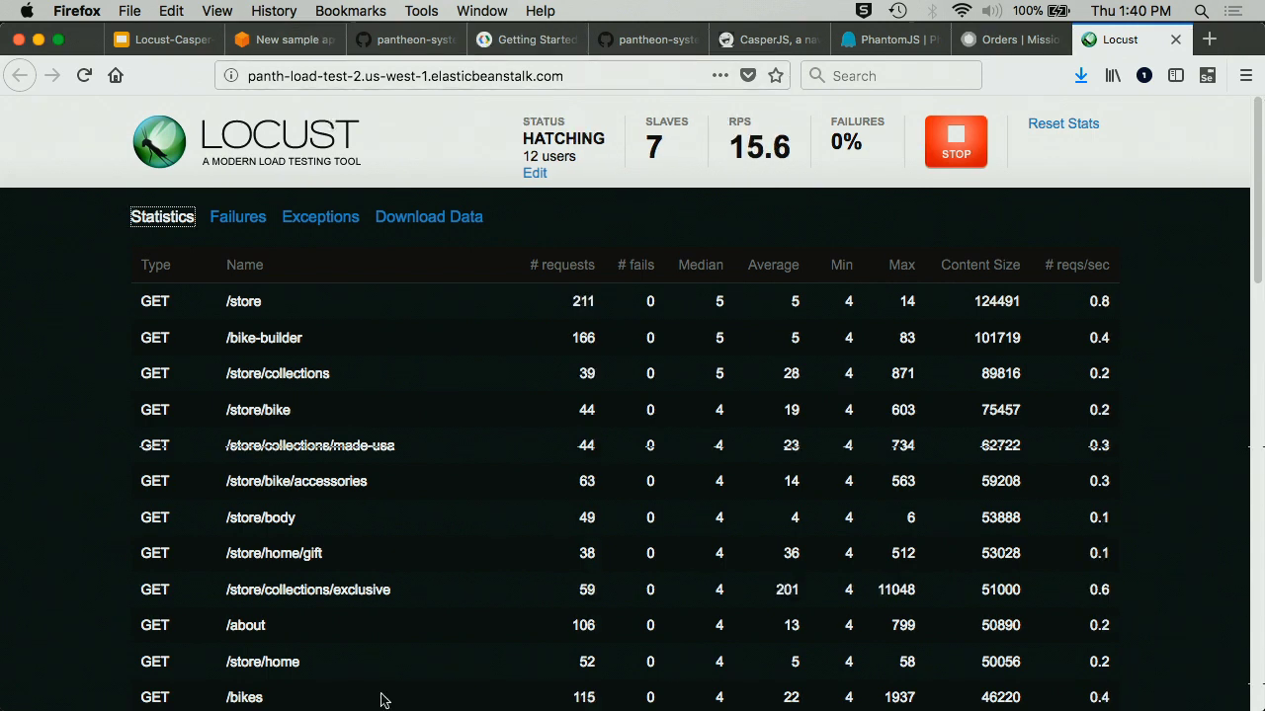
mouse_move(376, 703)
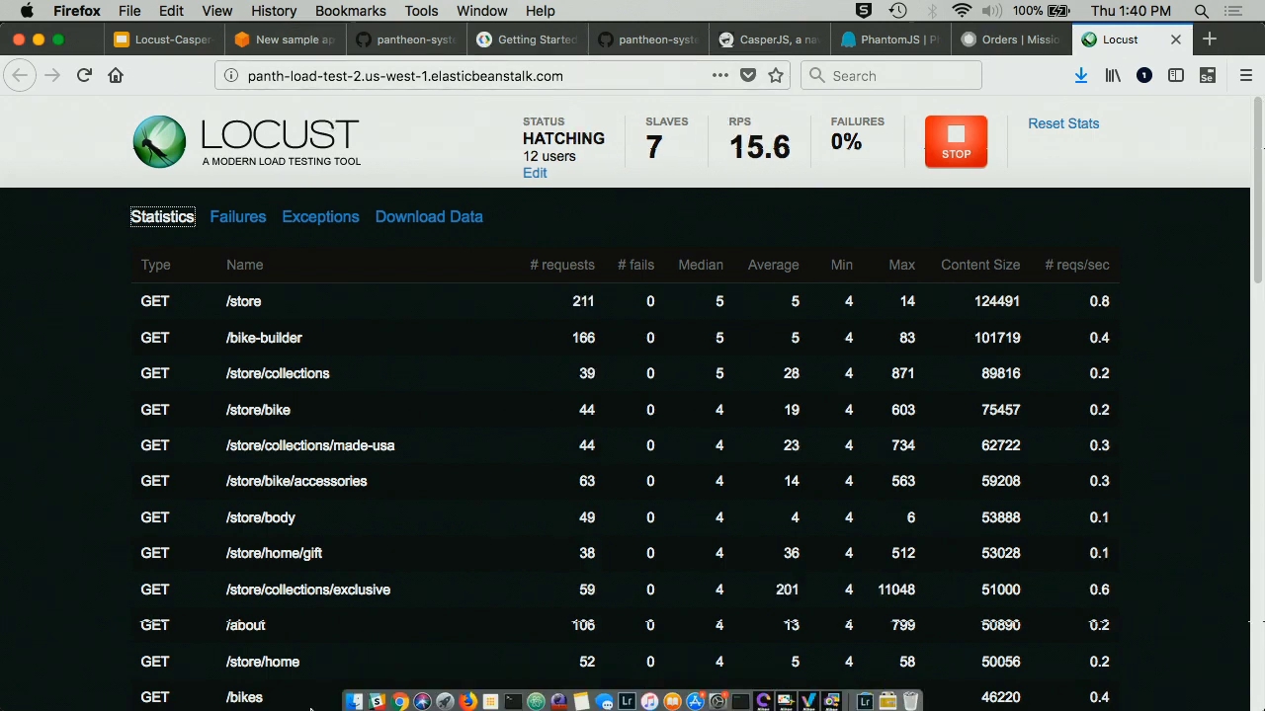
click(399, 695)
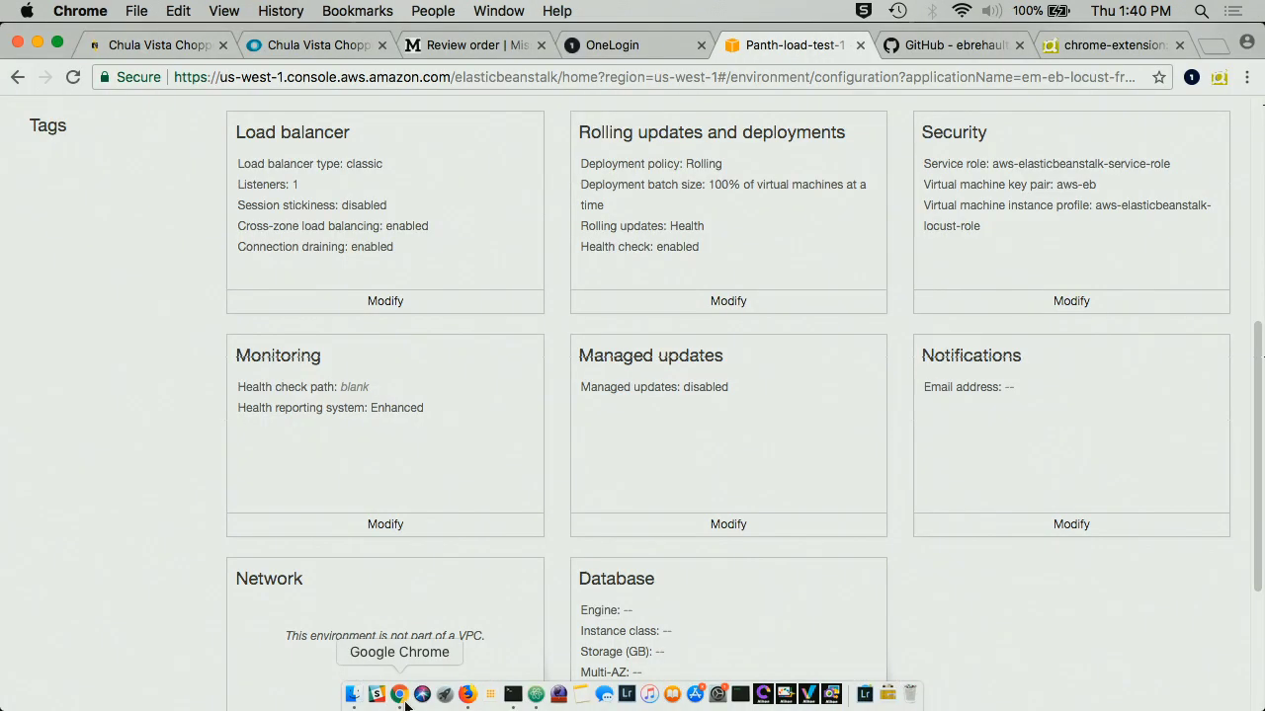
- Zoom New Relic's Web transactions chart to 1:13–1:35 PM, then return to the Pantheon tab
click(335, 46)
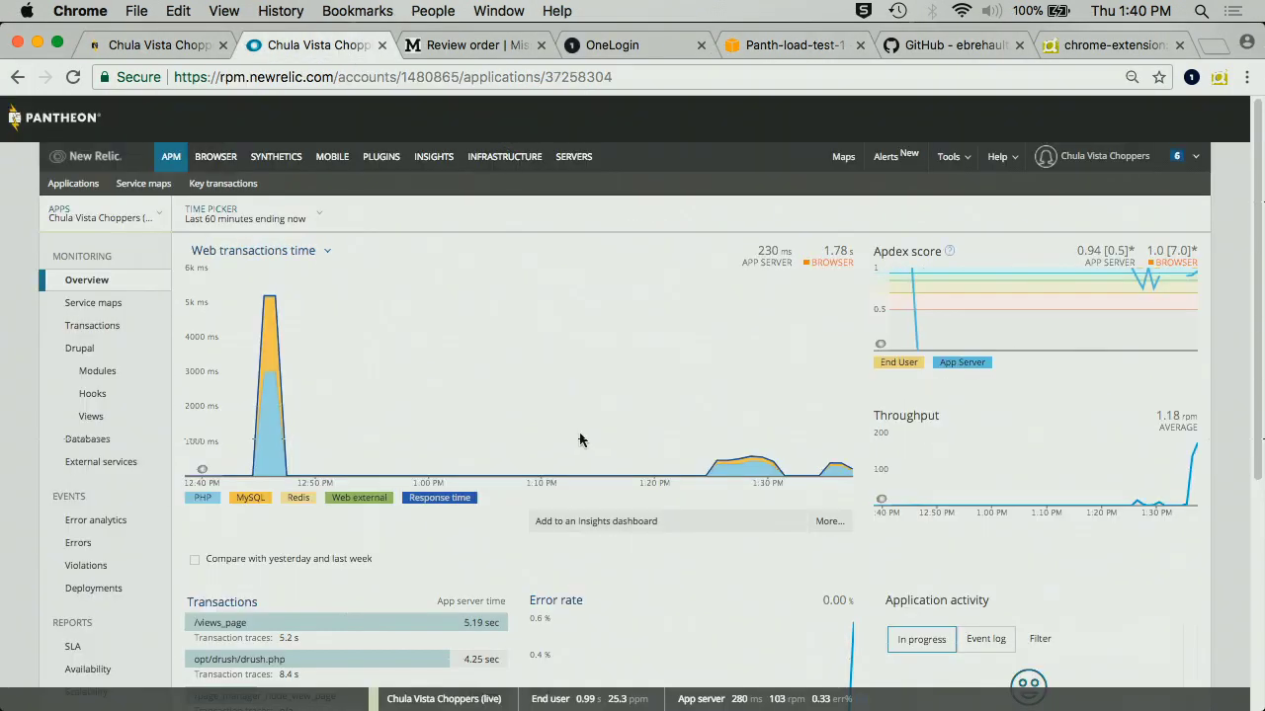
mouse_move(583, 440)
mouse_down()
mouse_move(761, 427)
mouse_move(889, 437)
mouse_move(826, 442)
mouse_move(869, 433)
mouse_up()
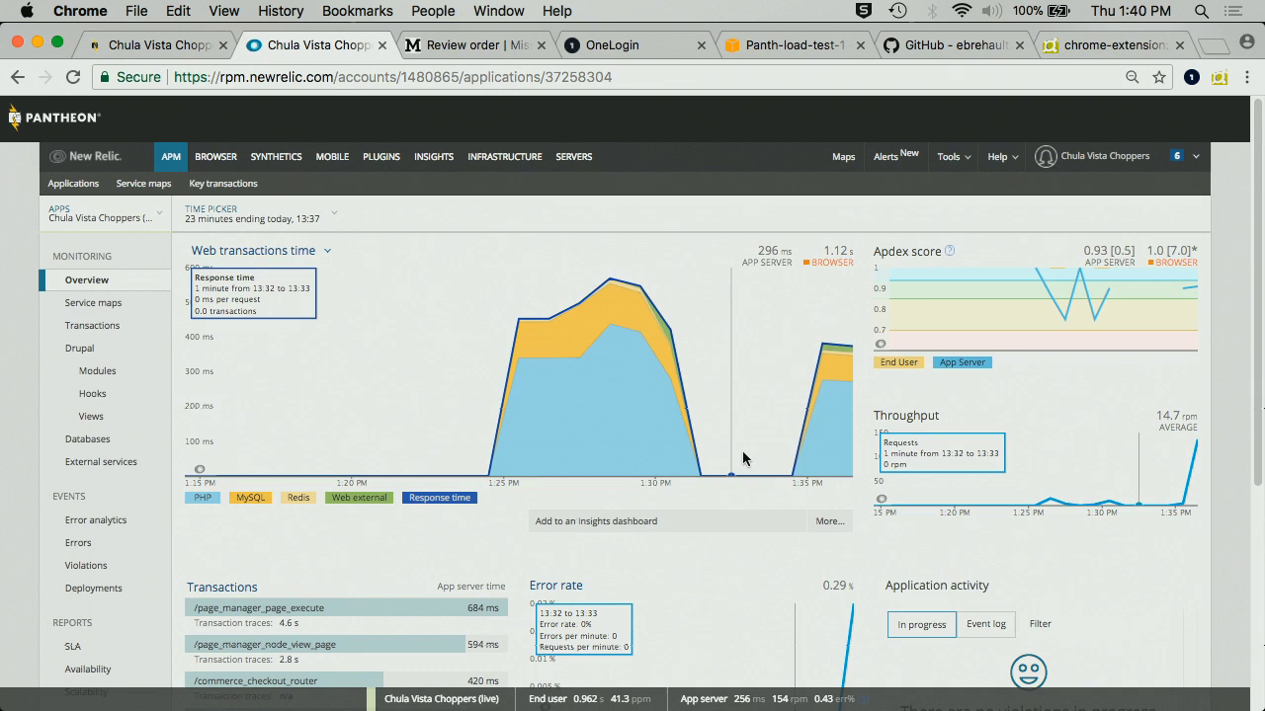
scroll(742, 458, down, 5)
scroll(742, 446, up, 5)
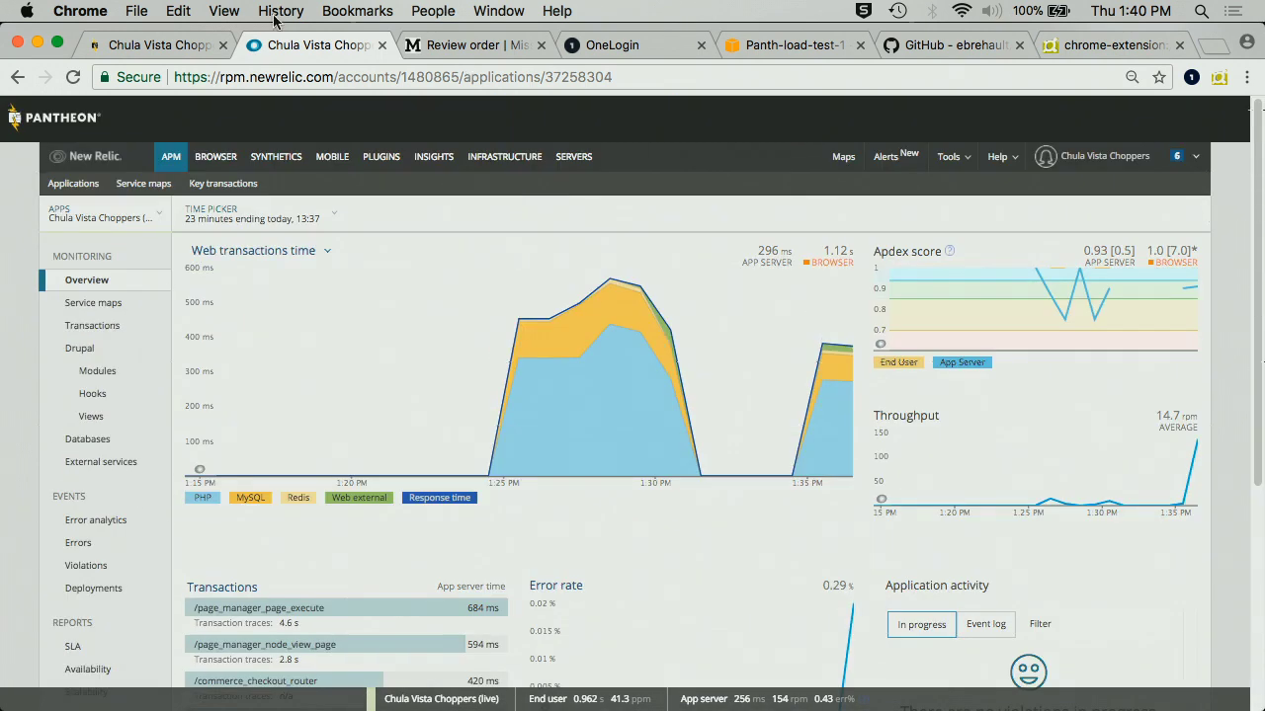
click(153, 44)
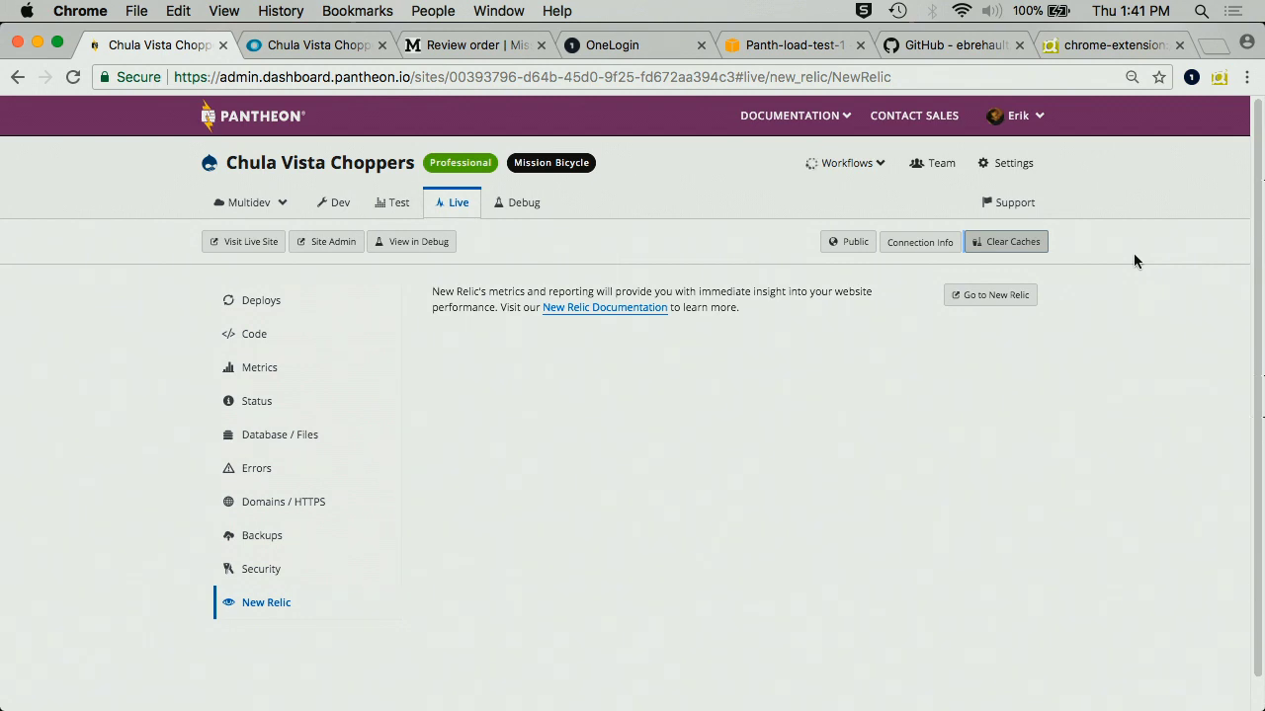
- Clear the Live environment's caches on Pantheon and switch back to the New Relic tab
click(1000, 244)
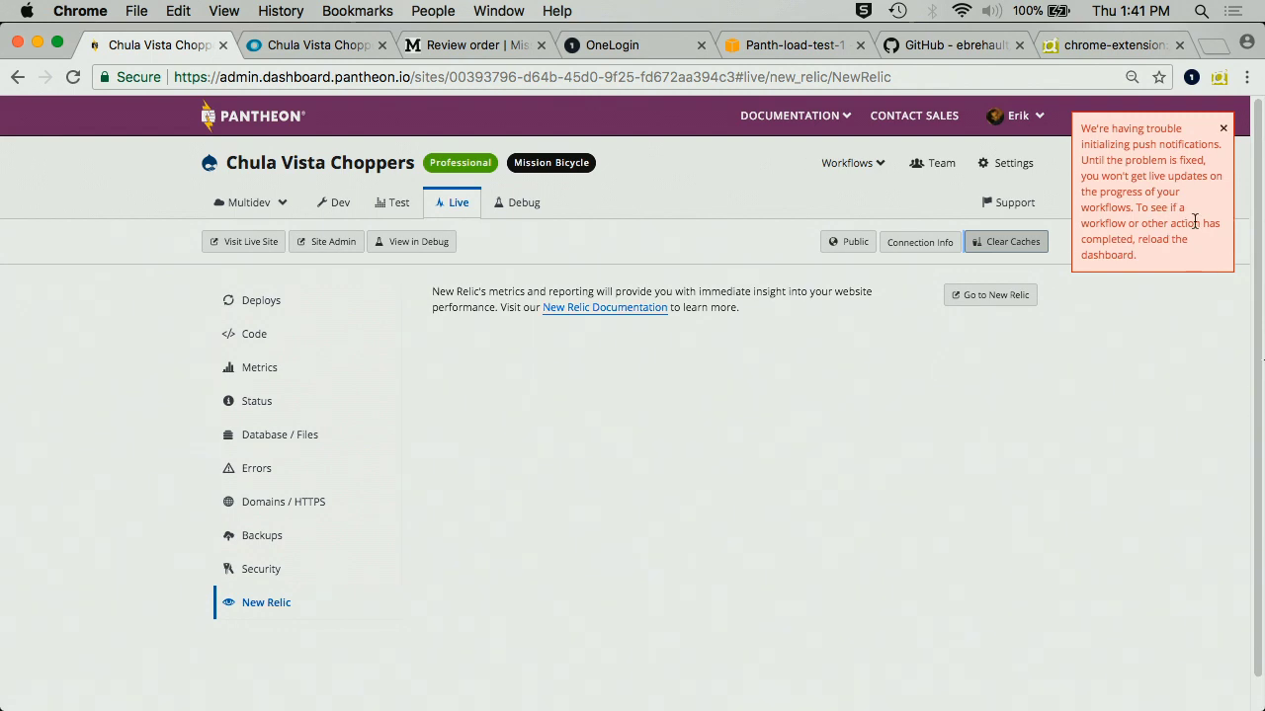
click(297, 45)
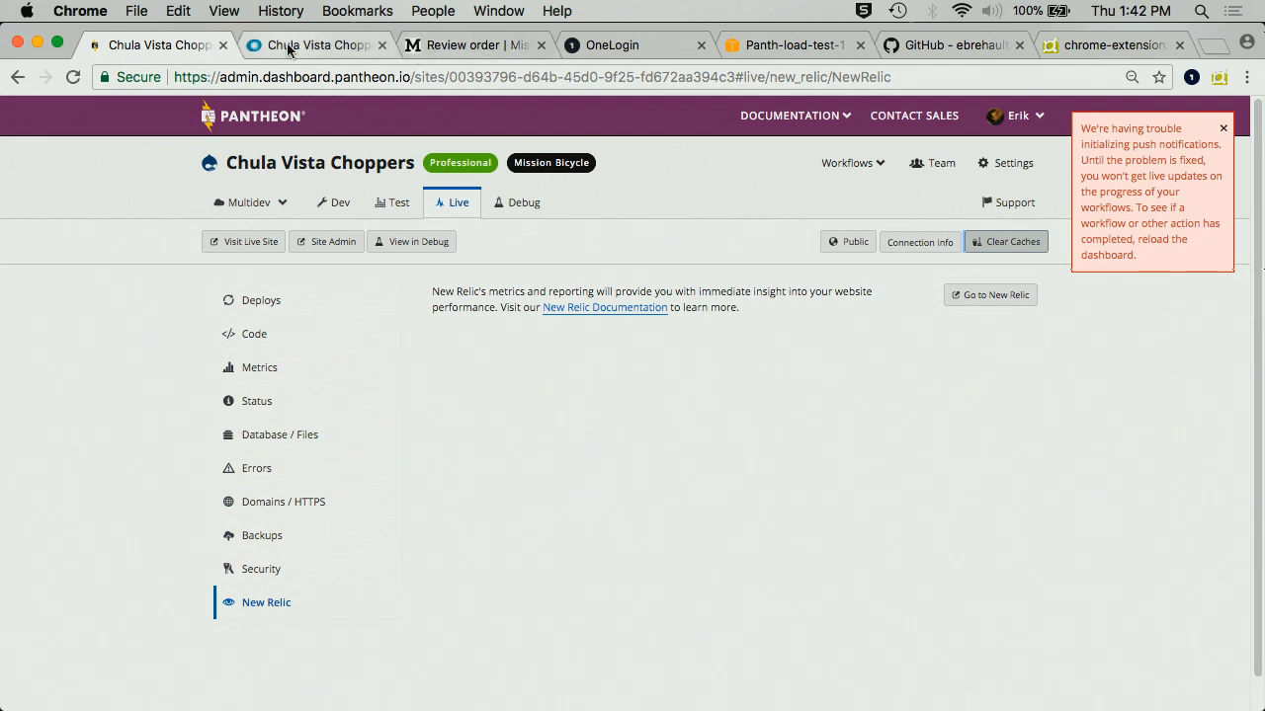
scroll(773, 407, down, 3)
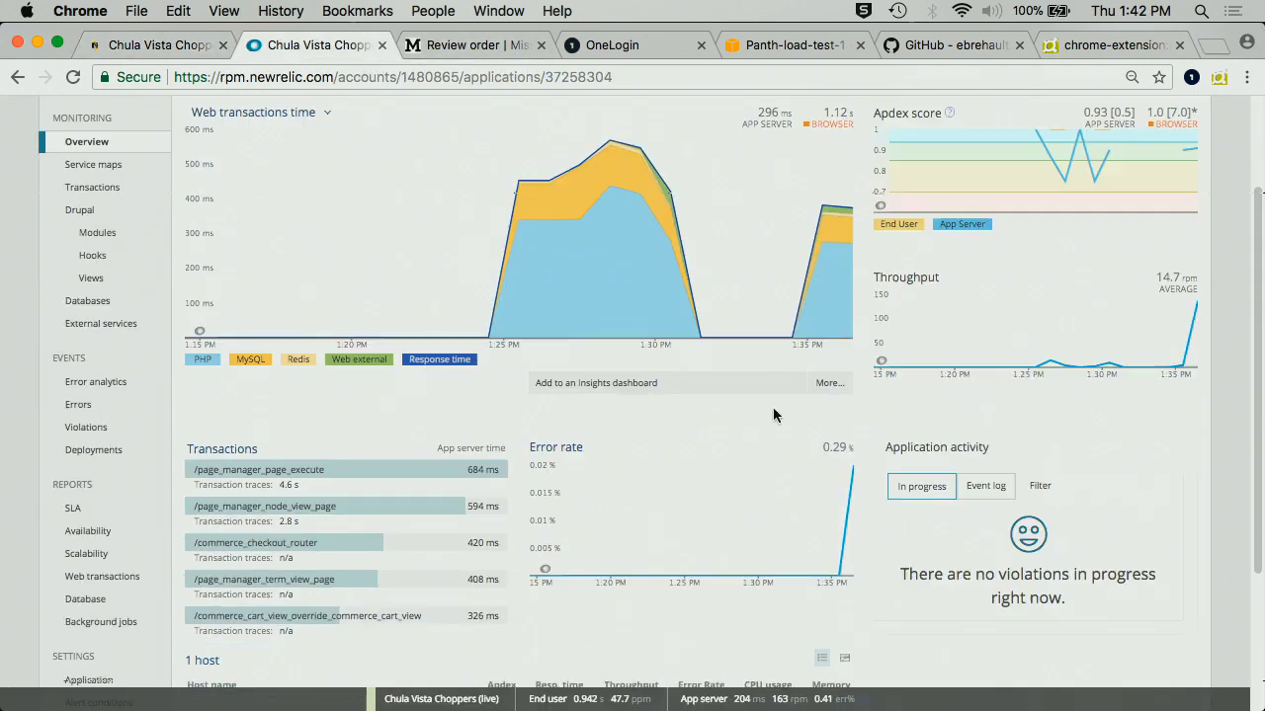
right_click(775, 407)
click(704, 393)
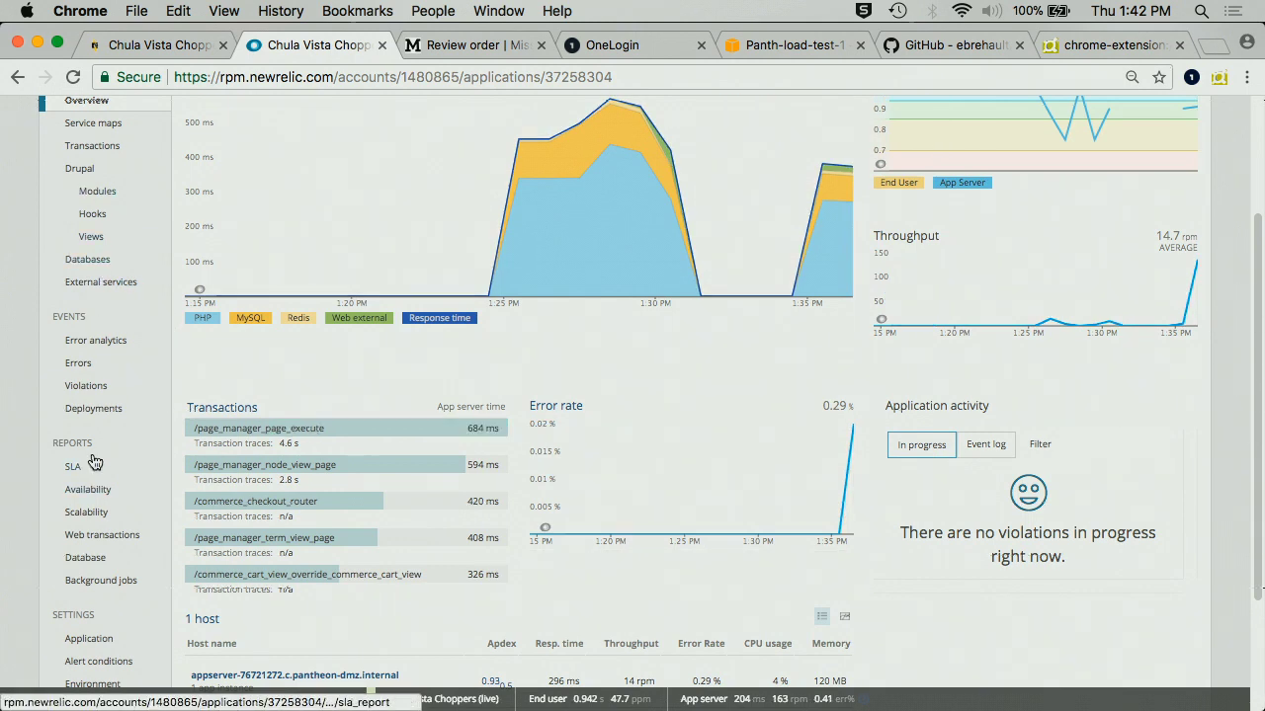
click(85, 364)
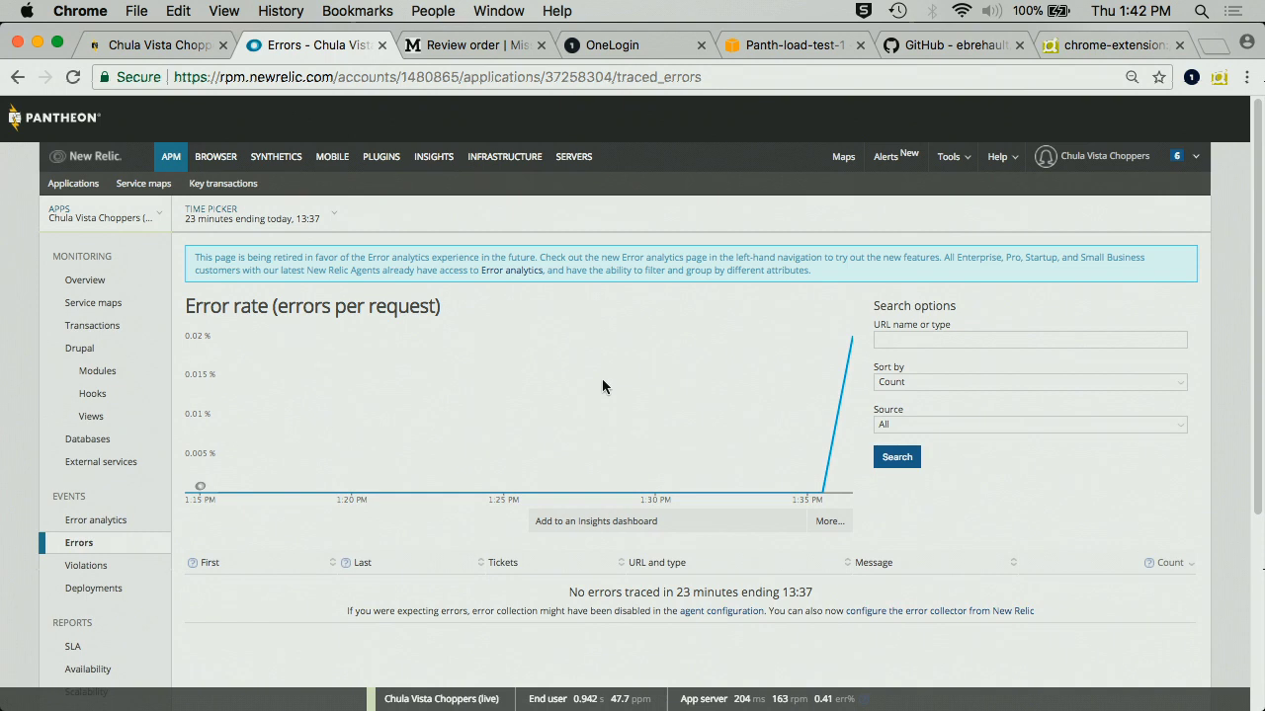
scroll(605, 383, down, 3)
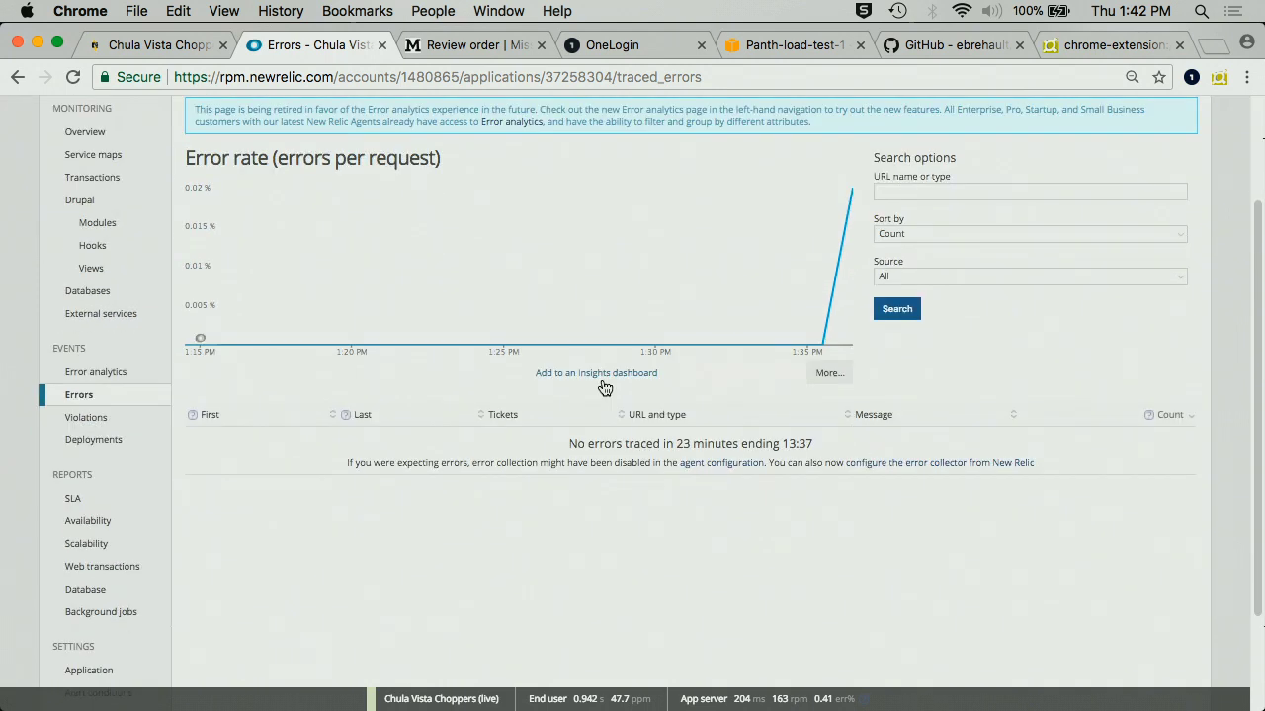
scroll(581, 328, up, 3)
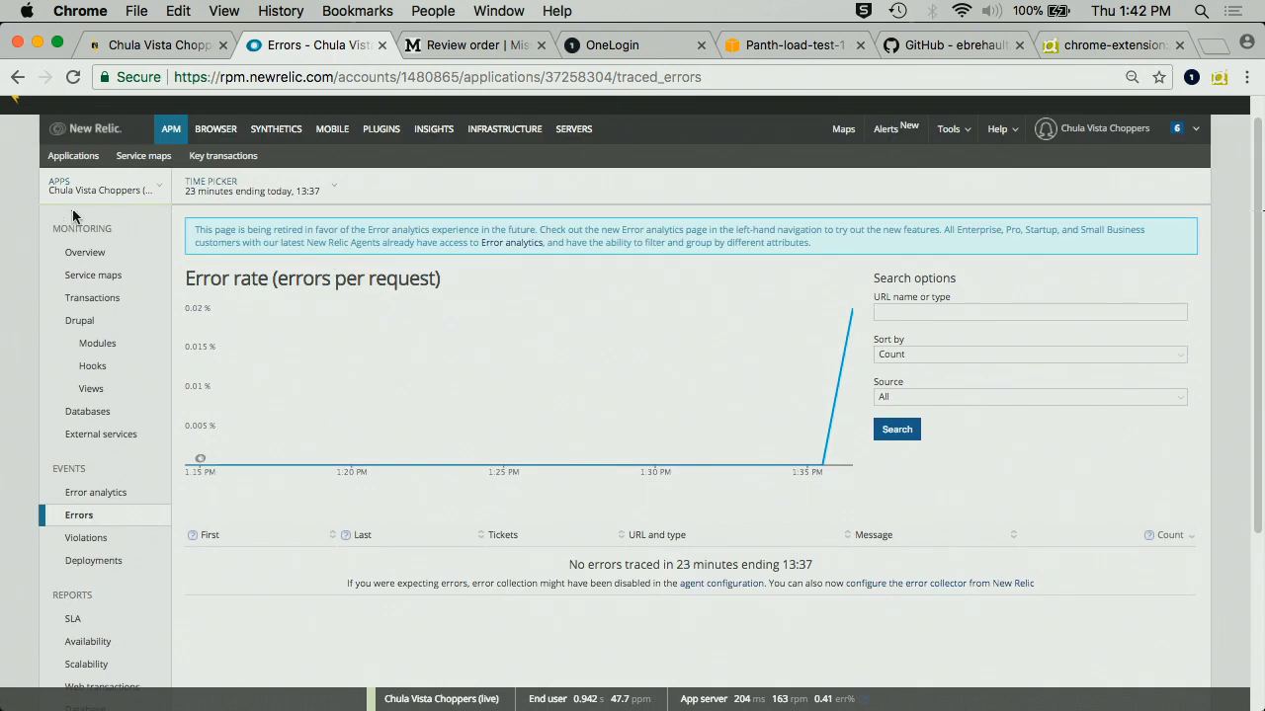
click(85, 252)
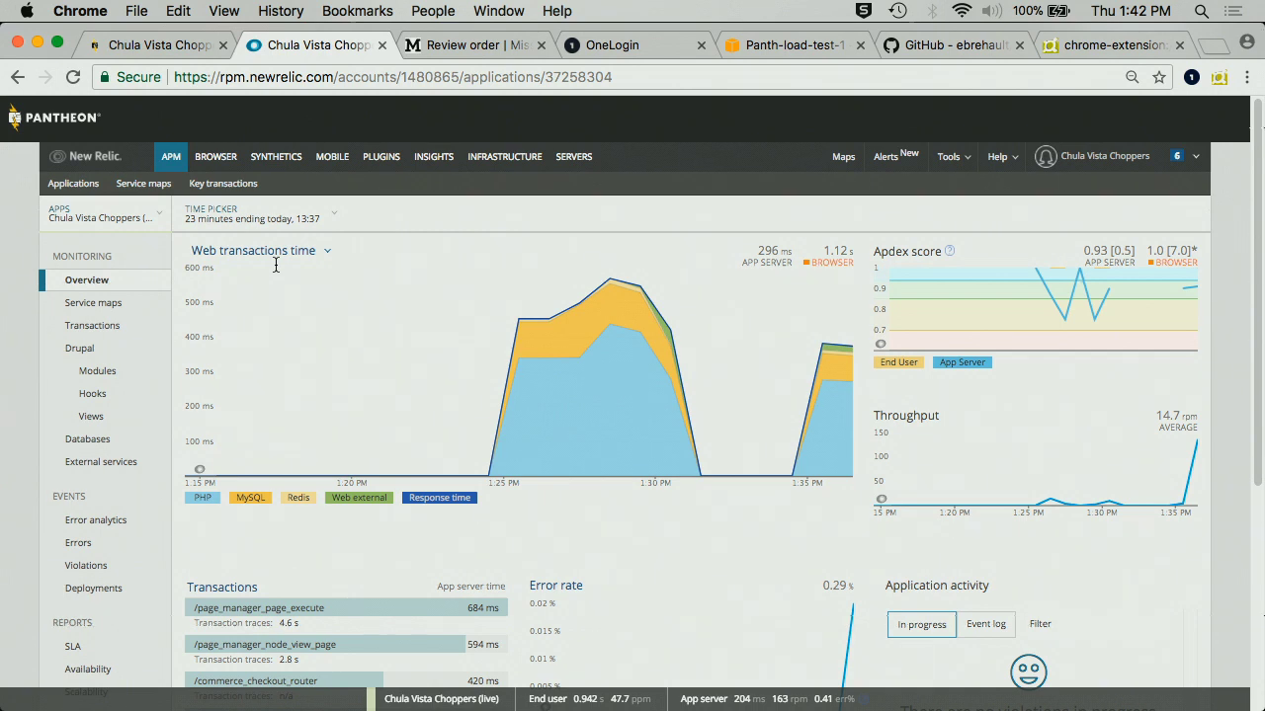
mouse_move(244, 301)
scroll(274, 356, down, 8)
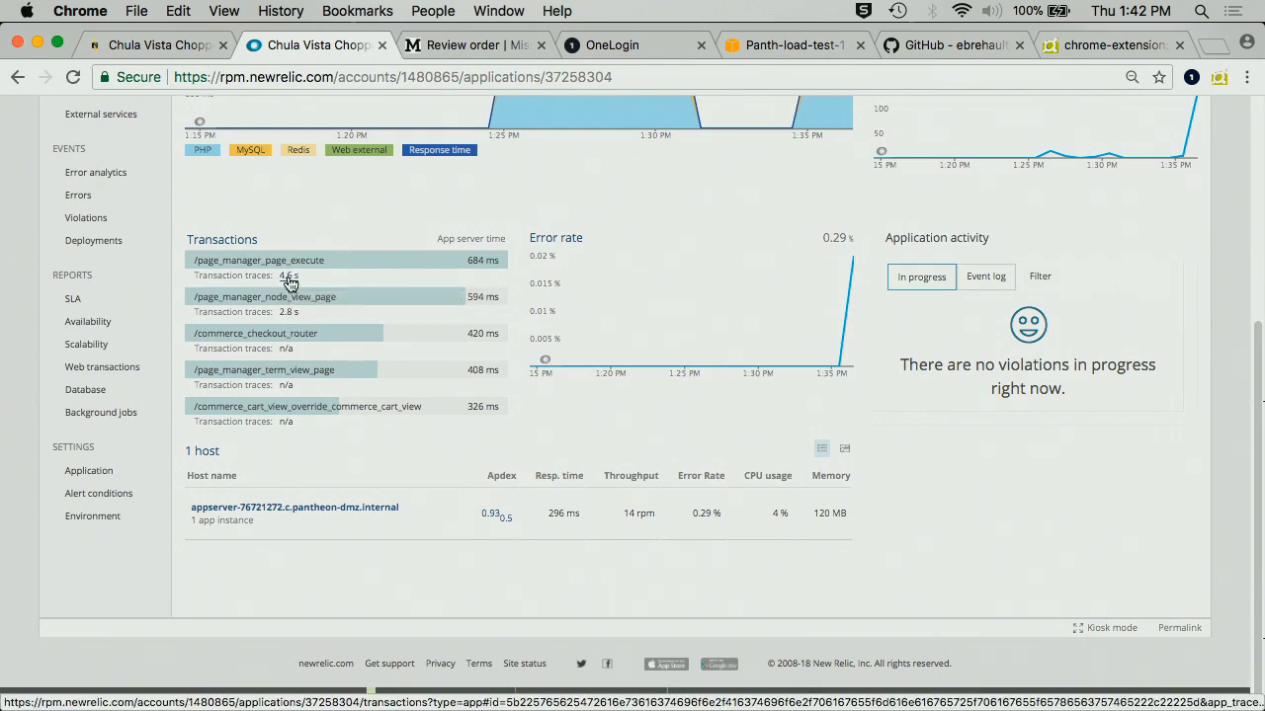
- Open the 4.6 s /page_manager_page_execute transaction trace and look over its summary
click(288, 278)
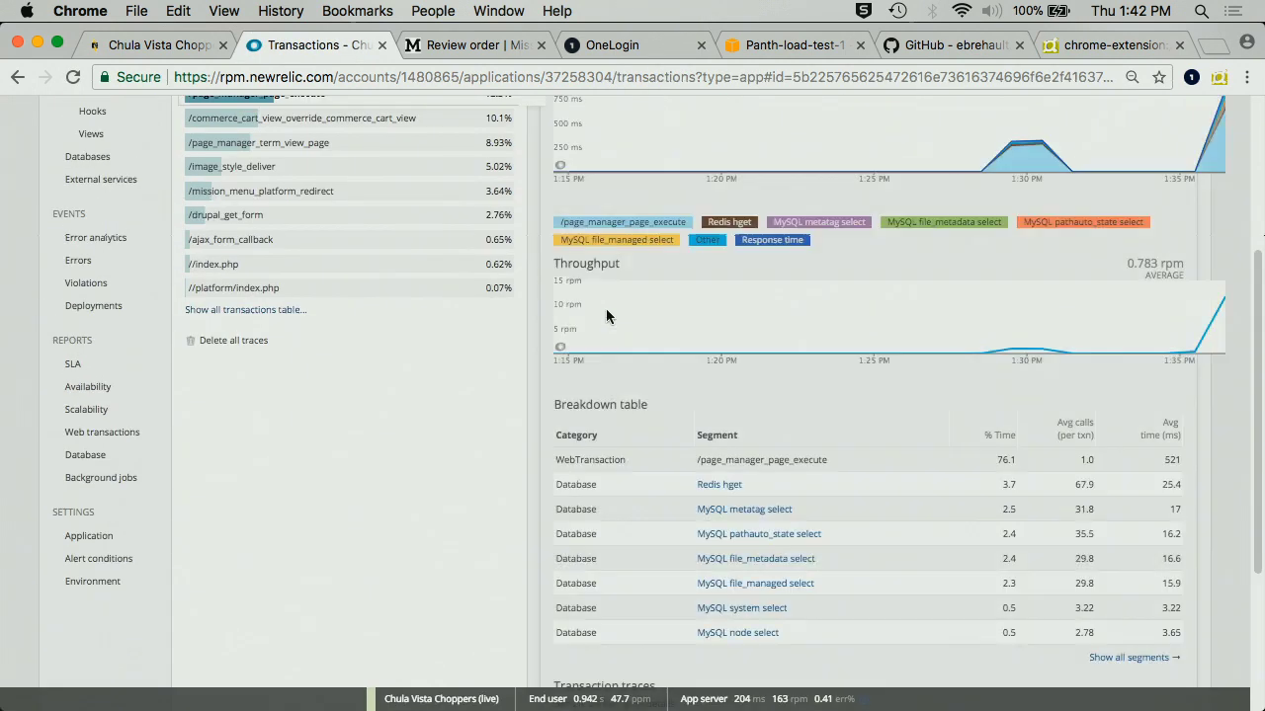
scroll(605, 315, down, 3)
scroll(605, 315, up, 5)
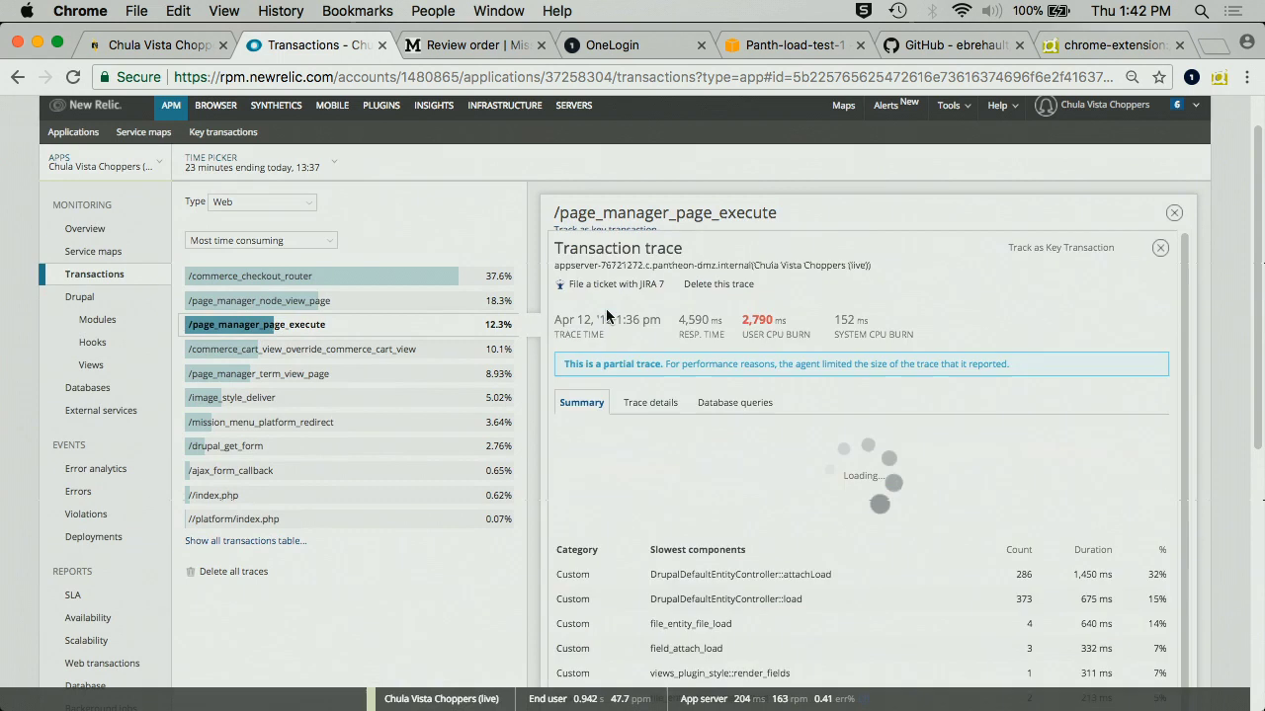
scroll(617, 349, down, 5)
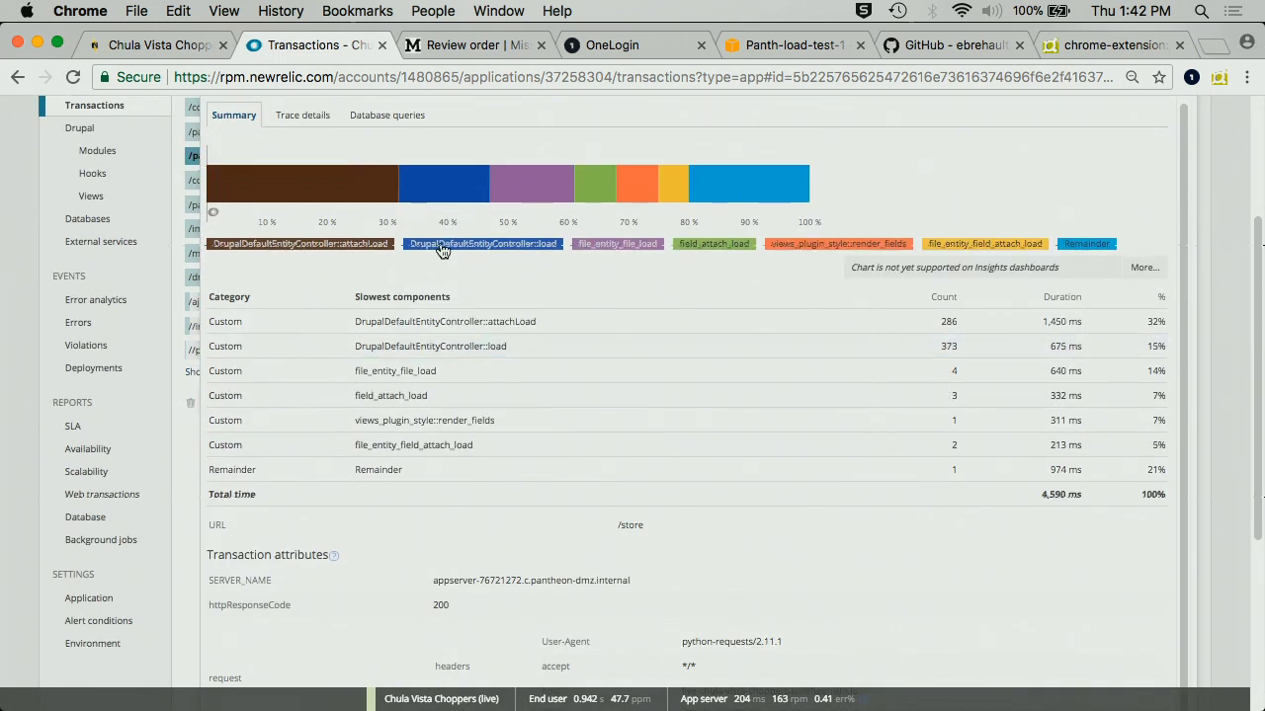
scroll(454, 251, up, 2)
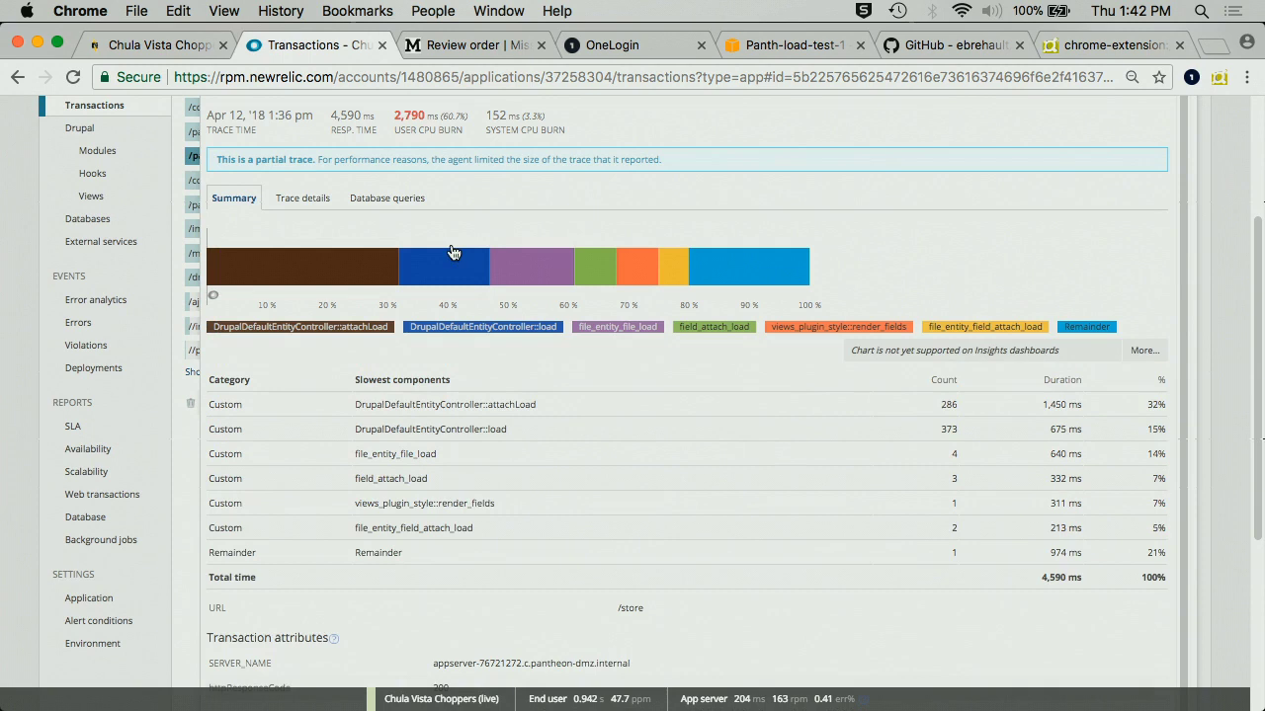
- Review the trace's segment breakdown, then show its database queries, led by a 28 ms SELECT DISTINCT
click(296, 201)
scroll(516, 203, down, 5)
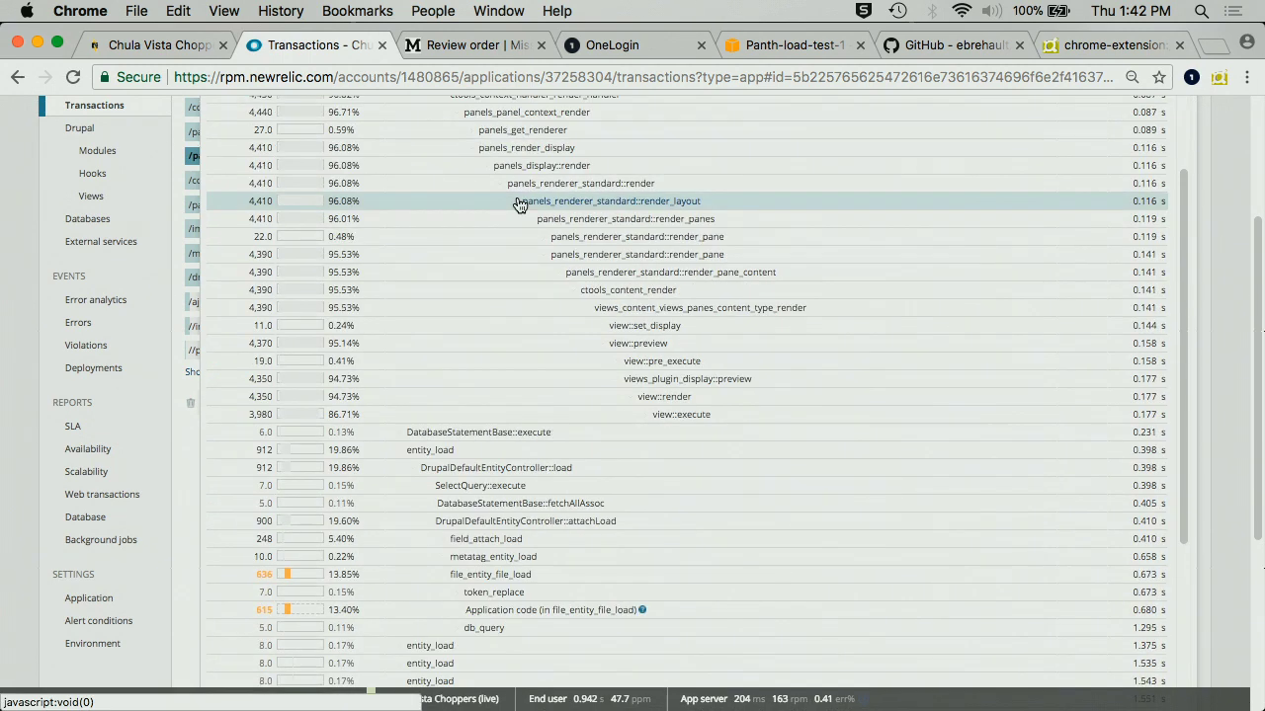
scroll(518, 204, down, 2)
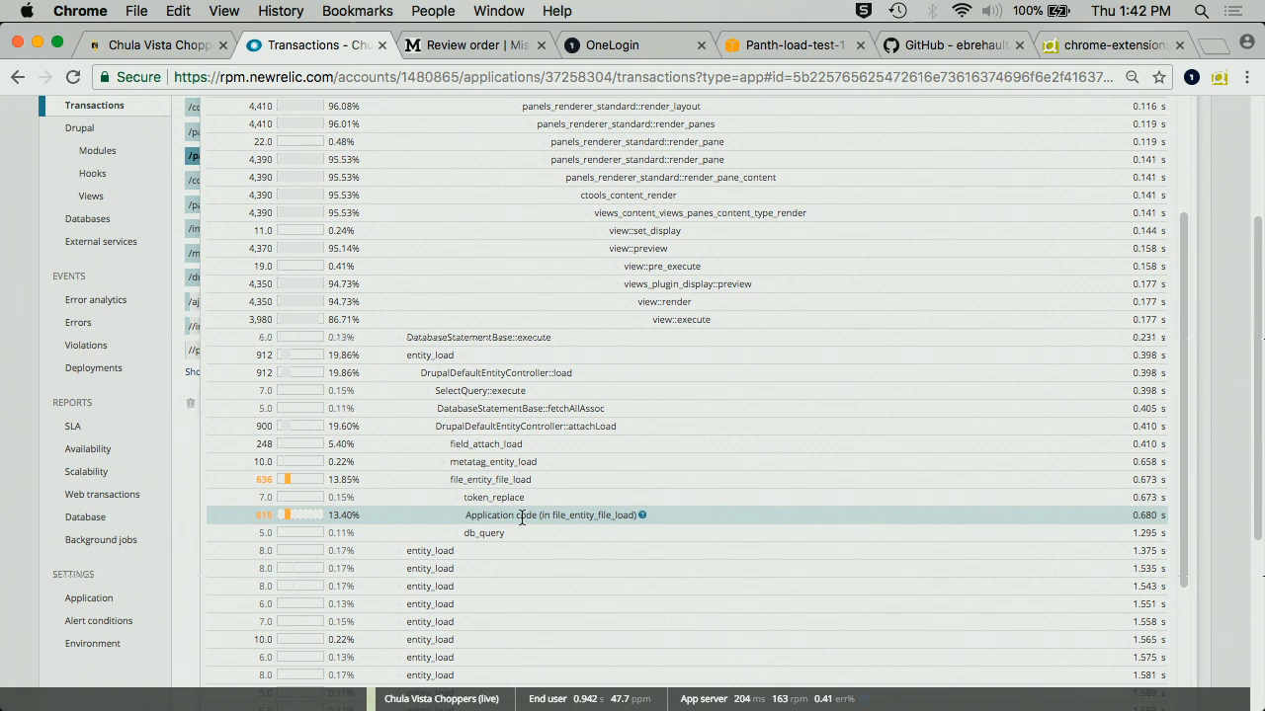
scroll(521, 517, down, 10)
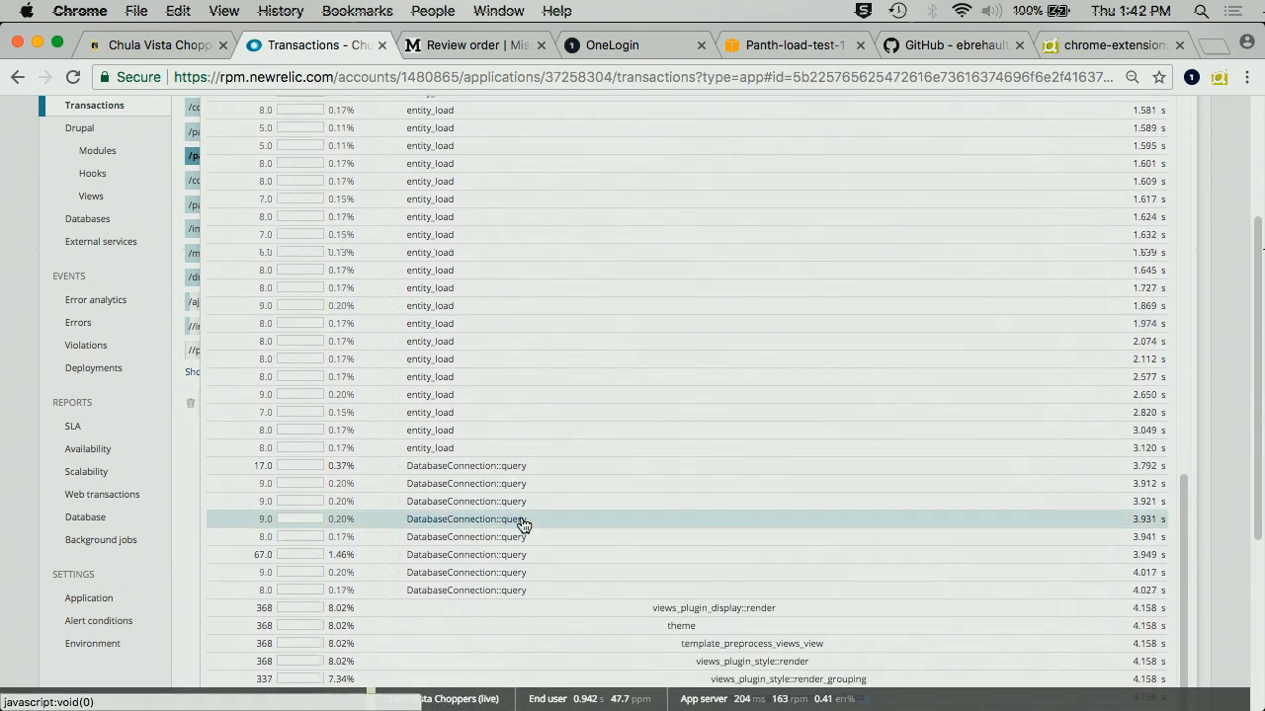
scroll(523, 524, down, 5)
scroll(521, 516, up, 4)
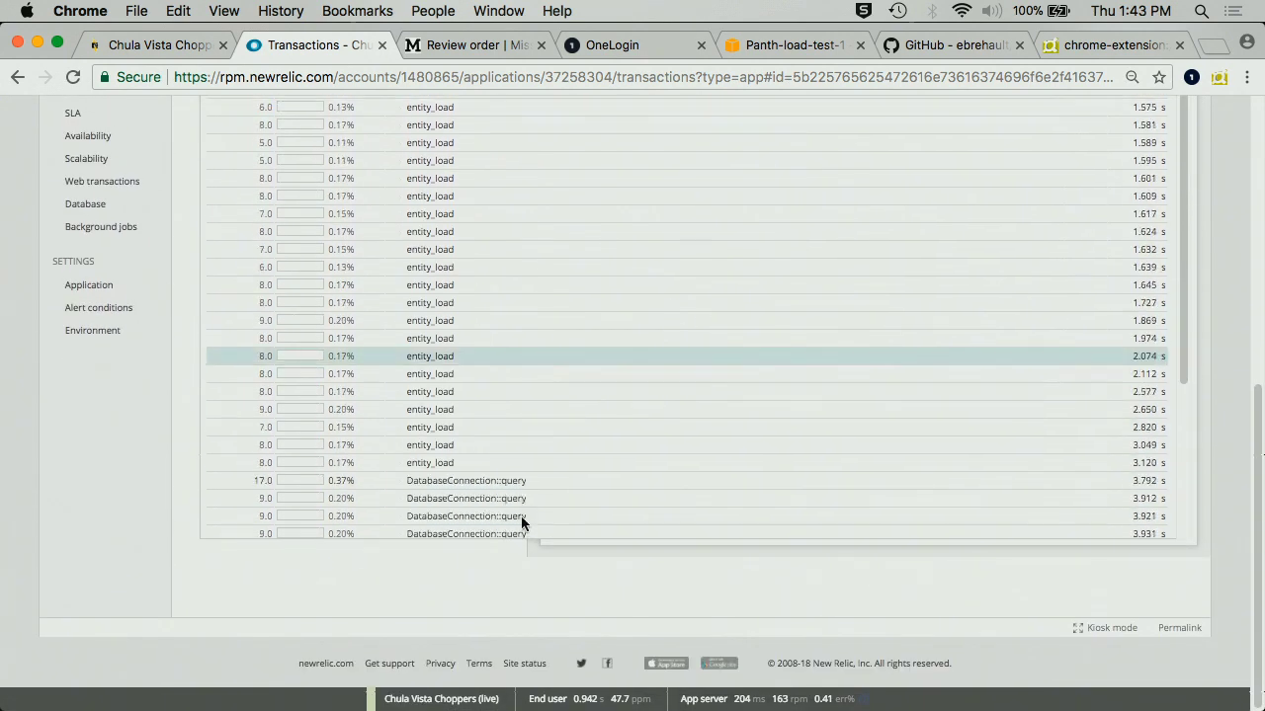
scroll(521, 516, down, 4)
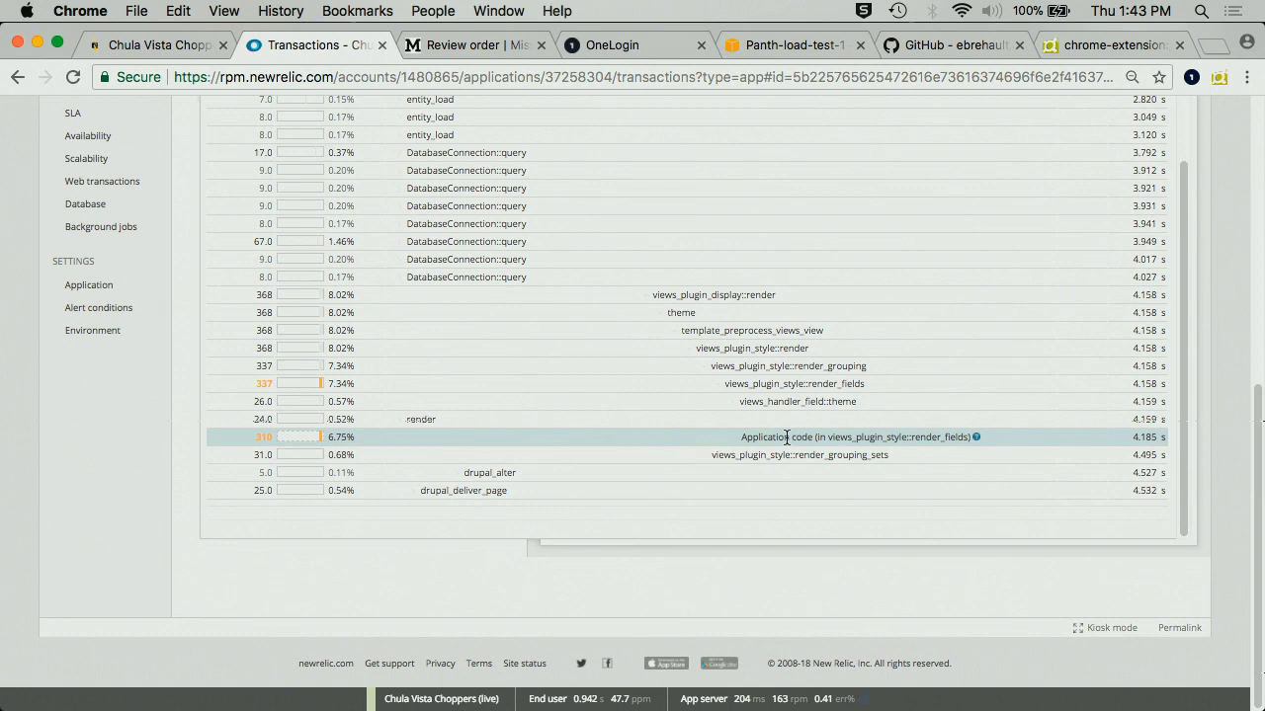
scroll(785, 435, up, 15)
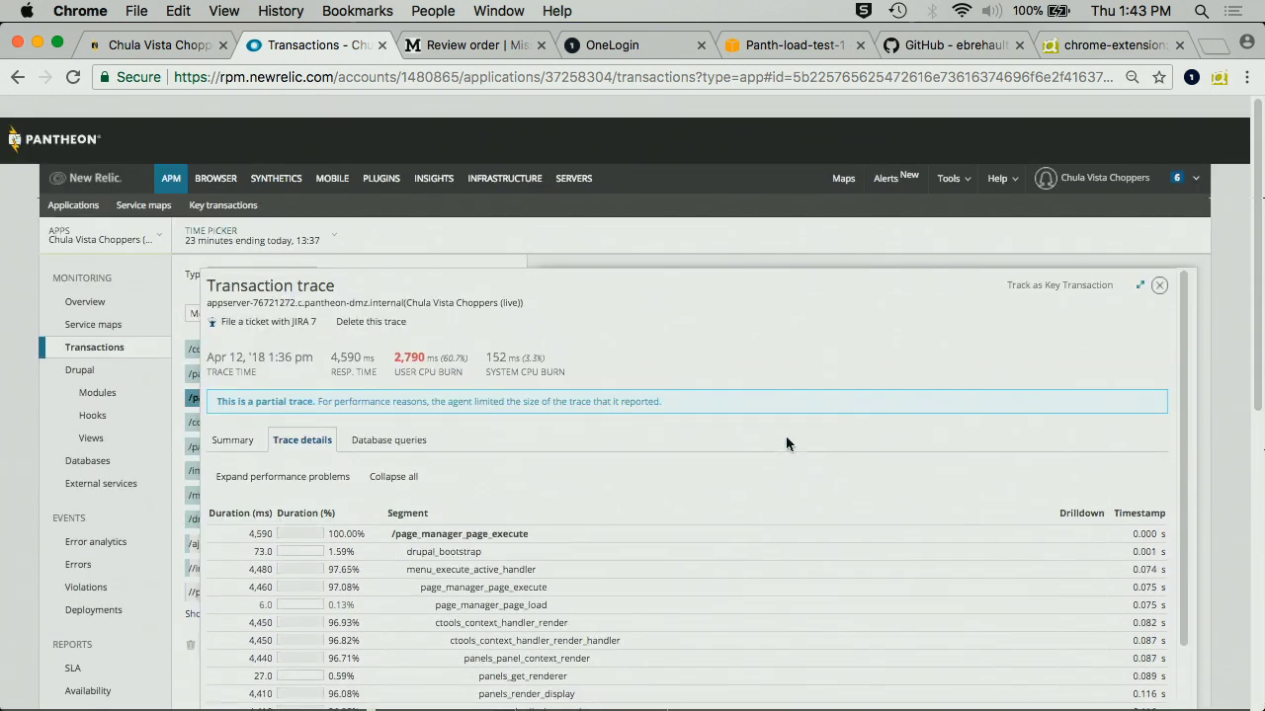
click(388, 418)
- Look through the trace's database query list, then return to the per-segment Trace details breakdown
scroll(516, 399, down, 3)
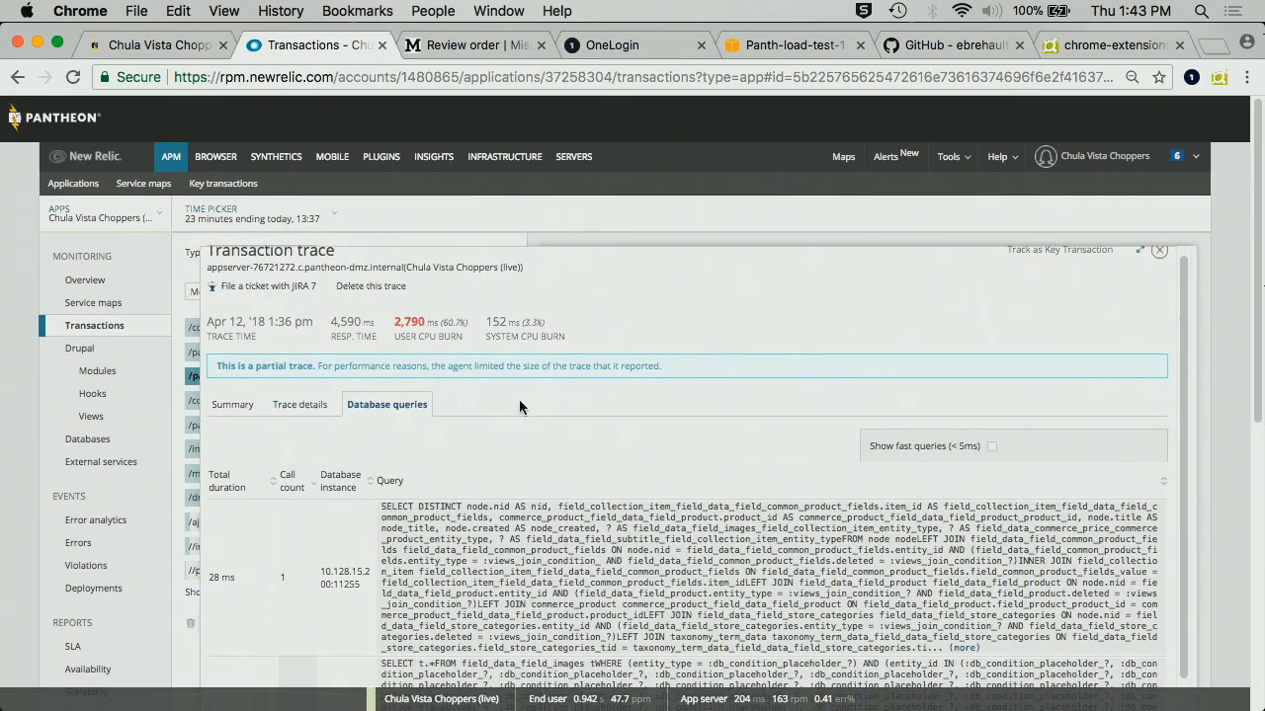
scroll(519, 399, down, 10)
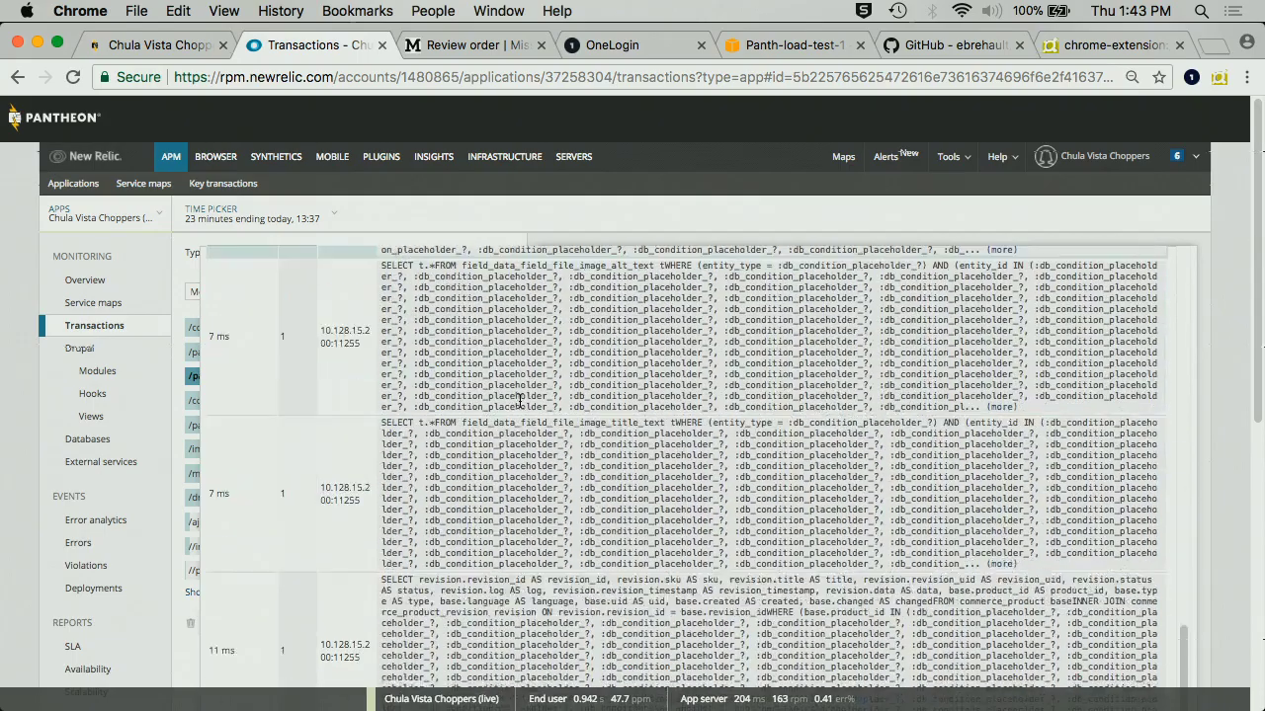
scroll(519, 399, down, 10)
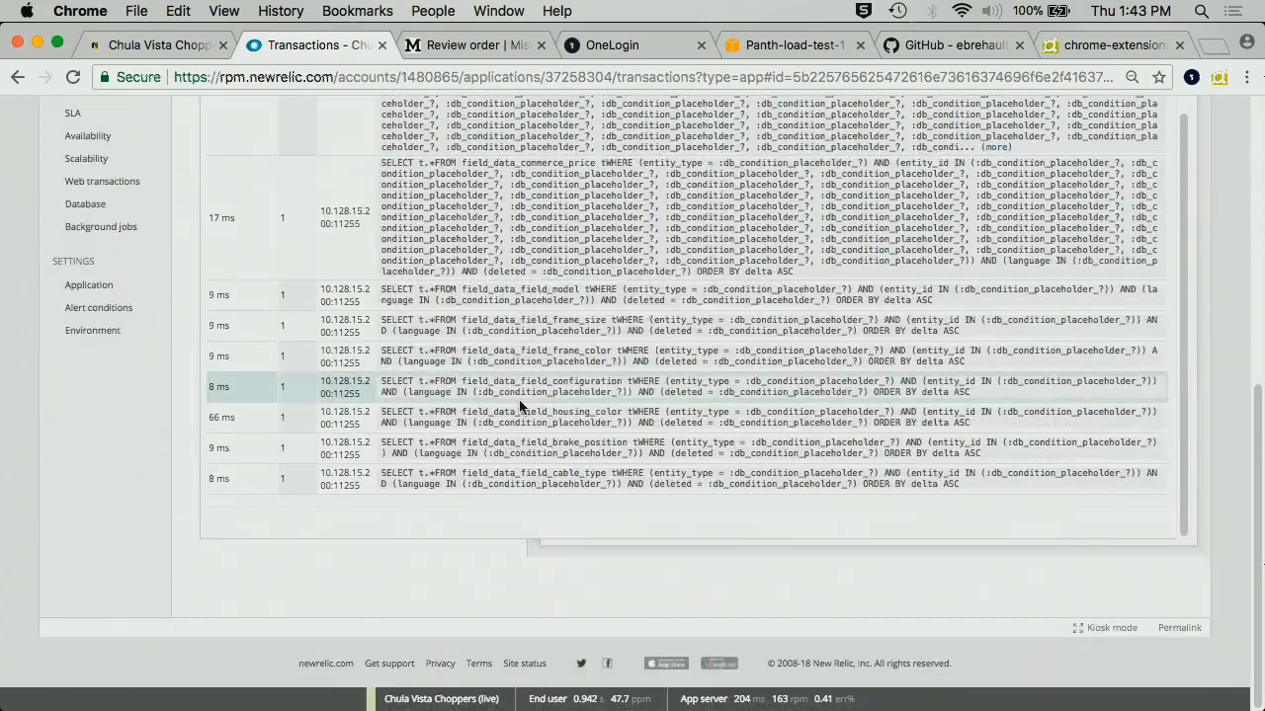
scroll(520, 405, up, 20)
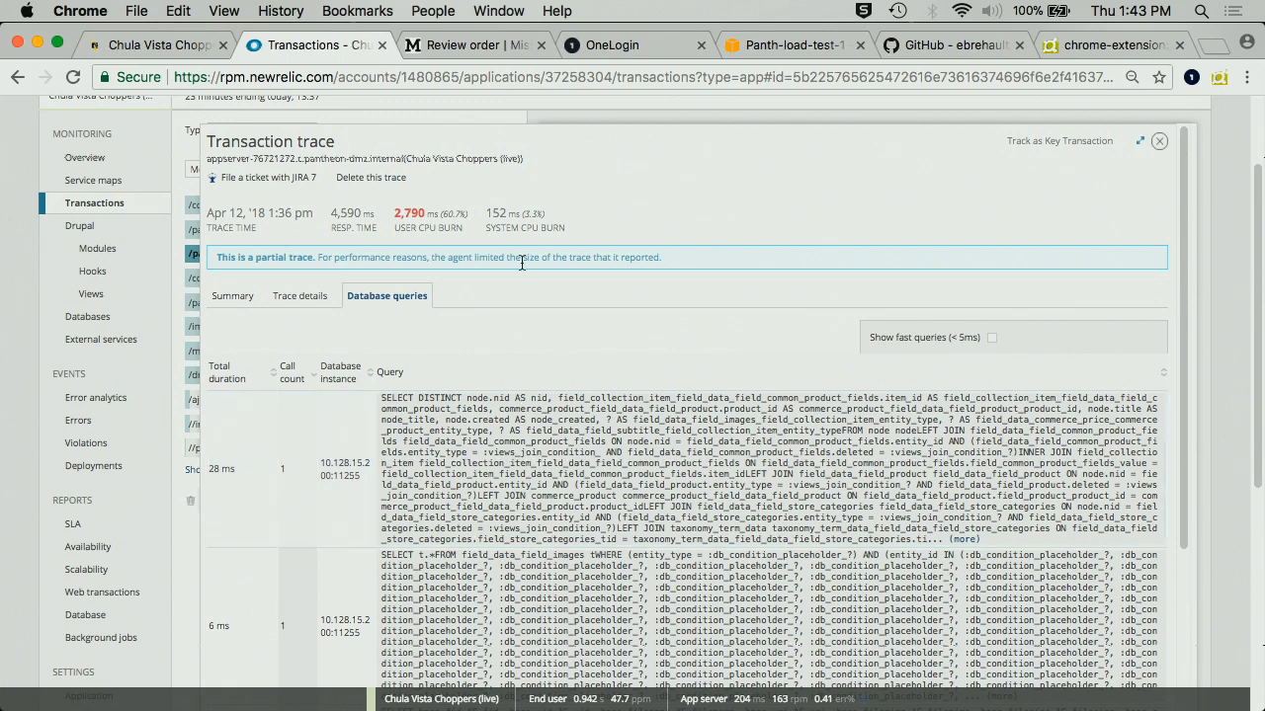
click(299, 295)
- Scroll through the trace's segment timing table and back to the top
scroll(600, 301, down, 15)
scroll(599, 306, up, 12)
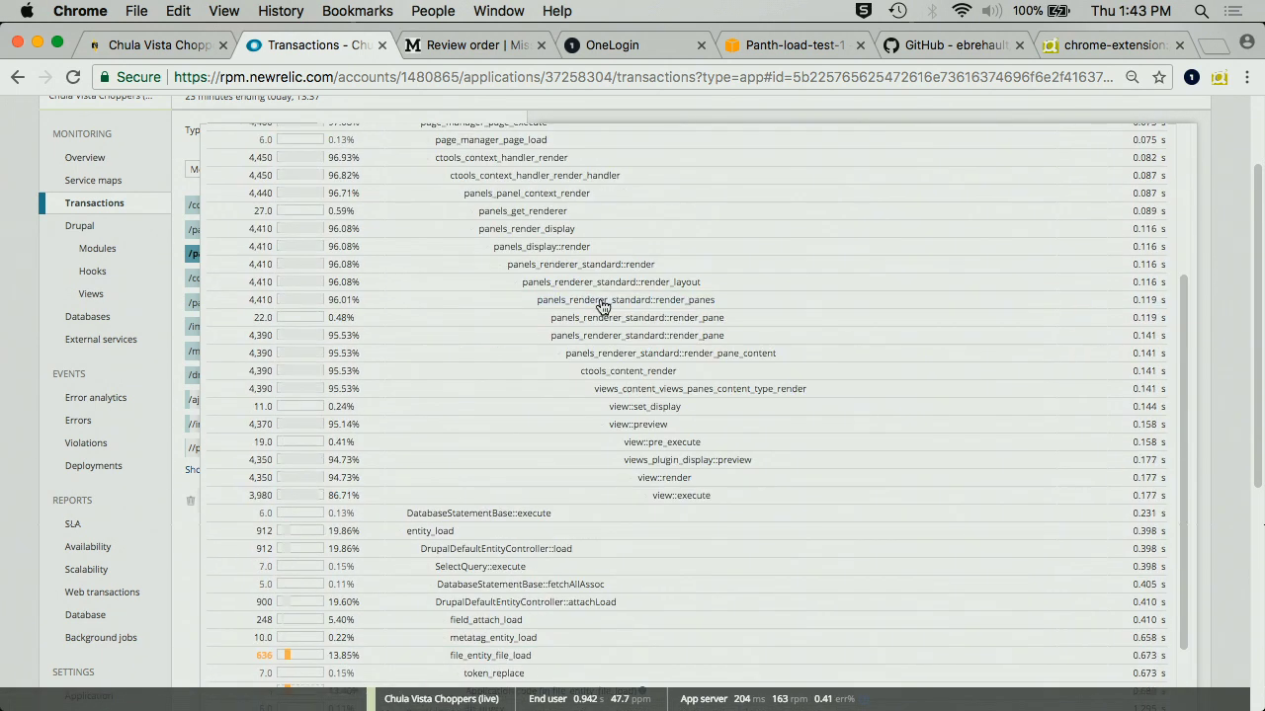
scroll(1009, 259, up, 3)
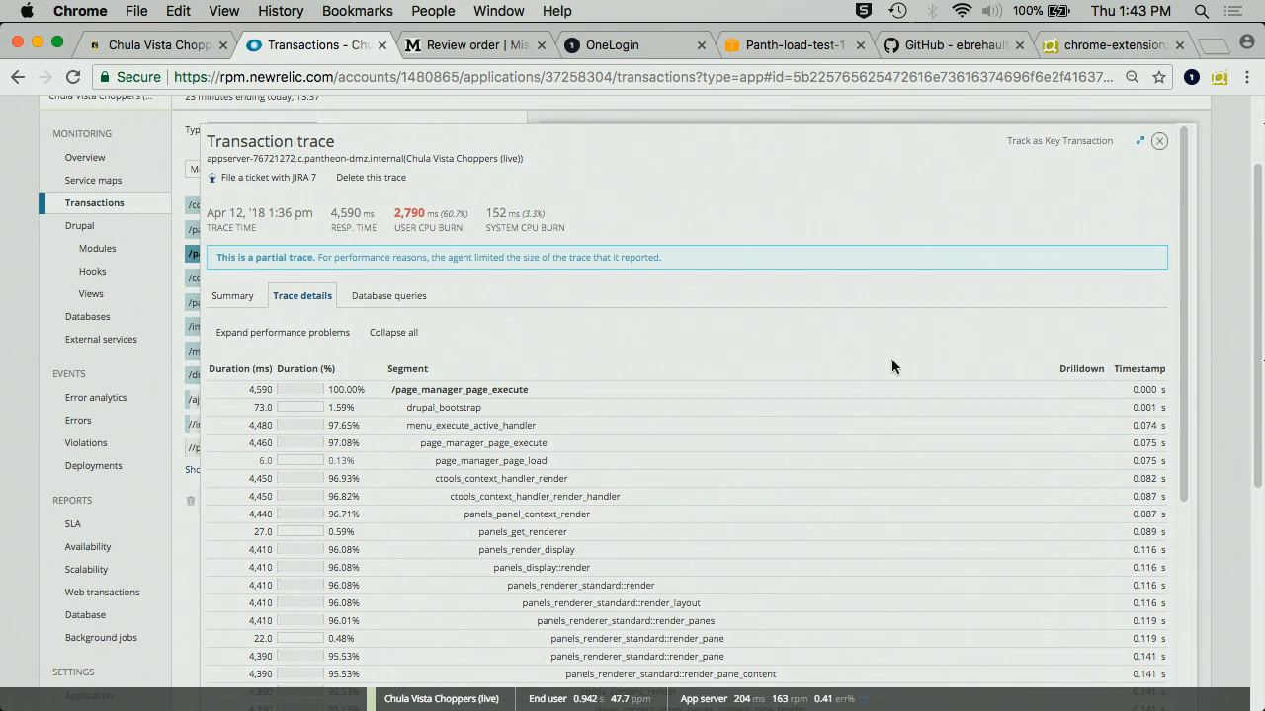
scroll(891, 365, down, 2)
scroll(891, 366, down, 3)
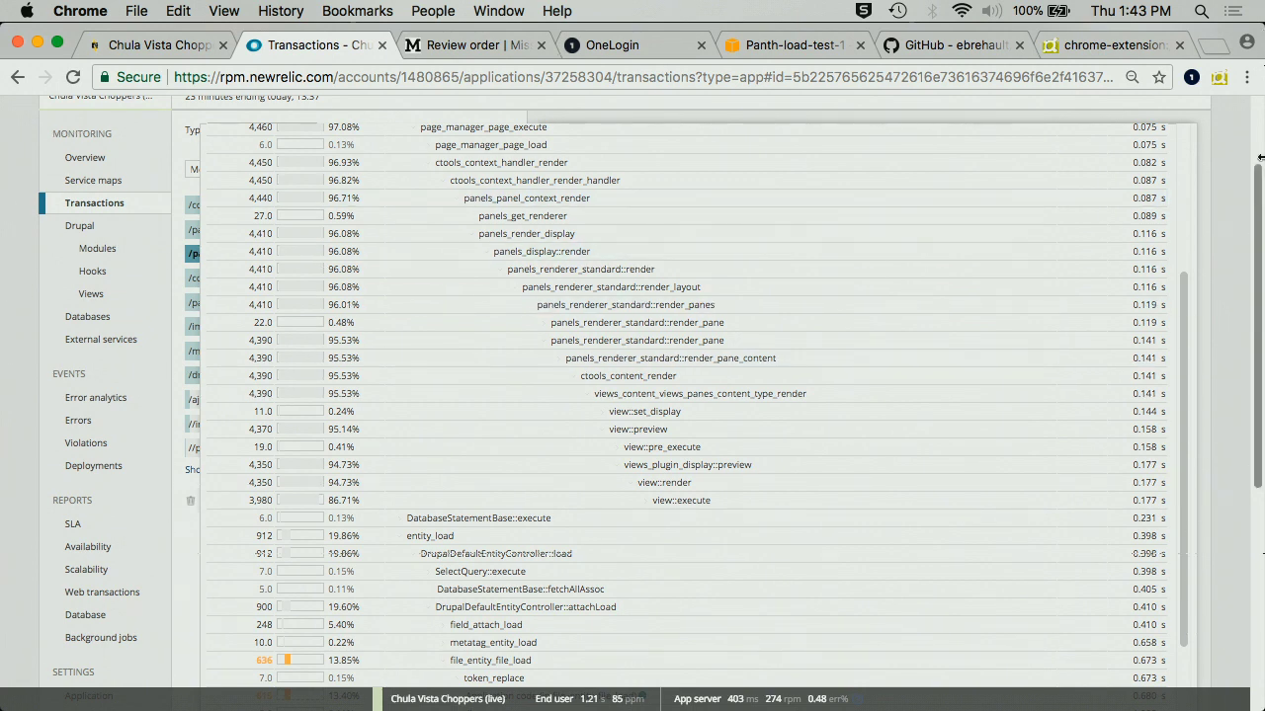
scroll(1116, 198, up, 5)
- Close the trace and sort transactions by slowest average response time
click(1158, 143)
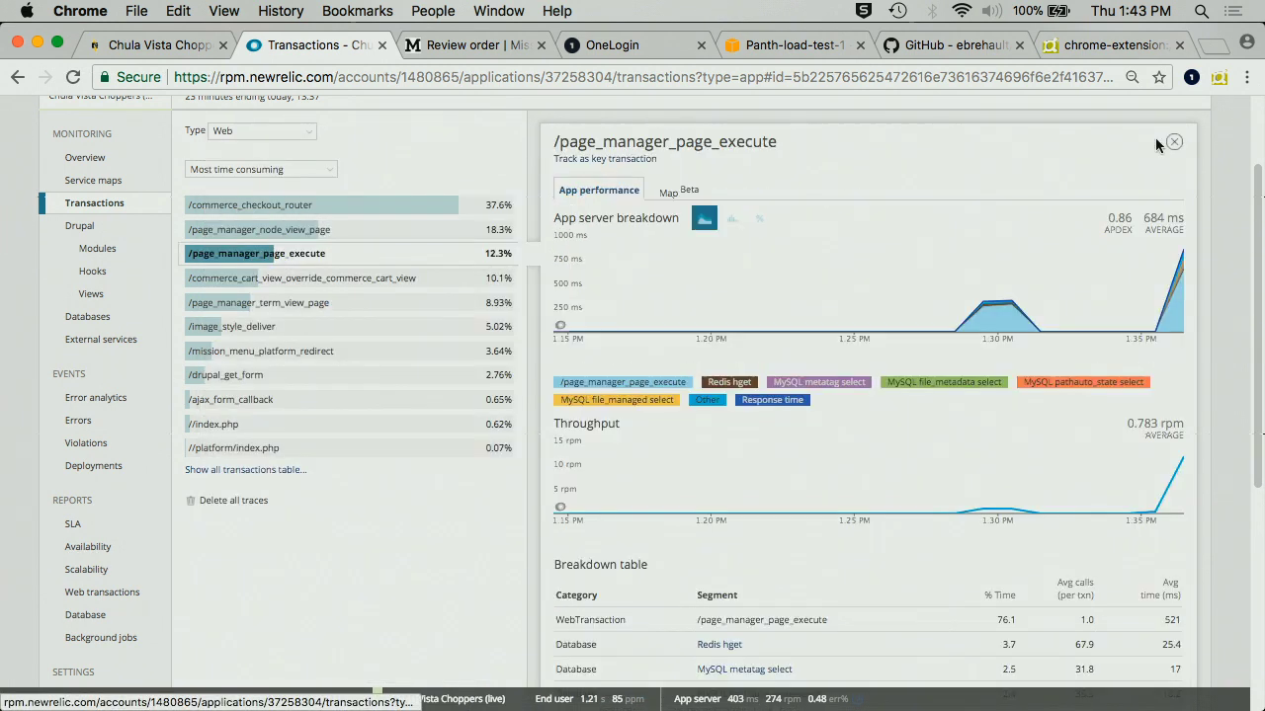
scroll(654, 466, down, 5)
scroll(654, 464, up, 5)
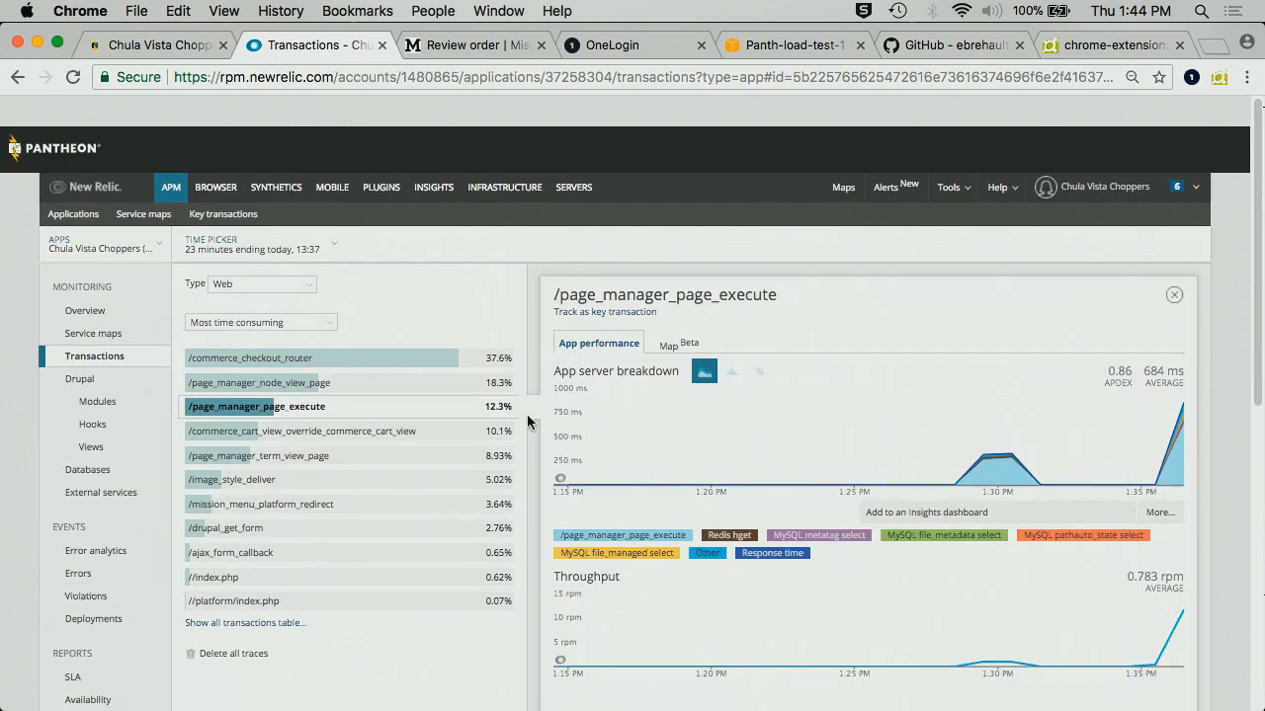
click(252, 290)
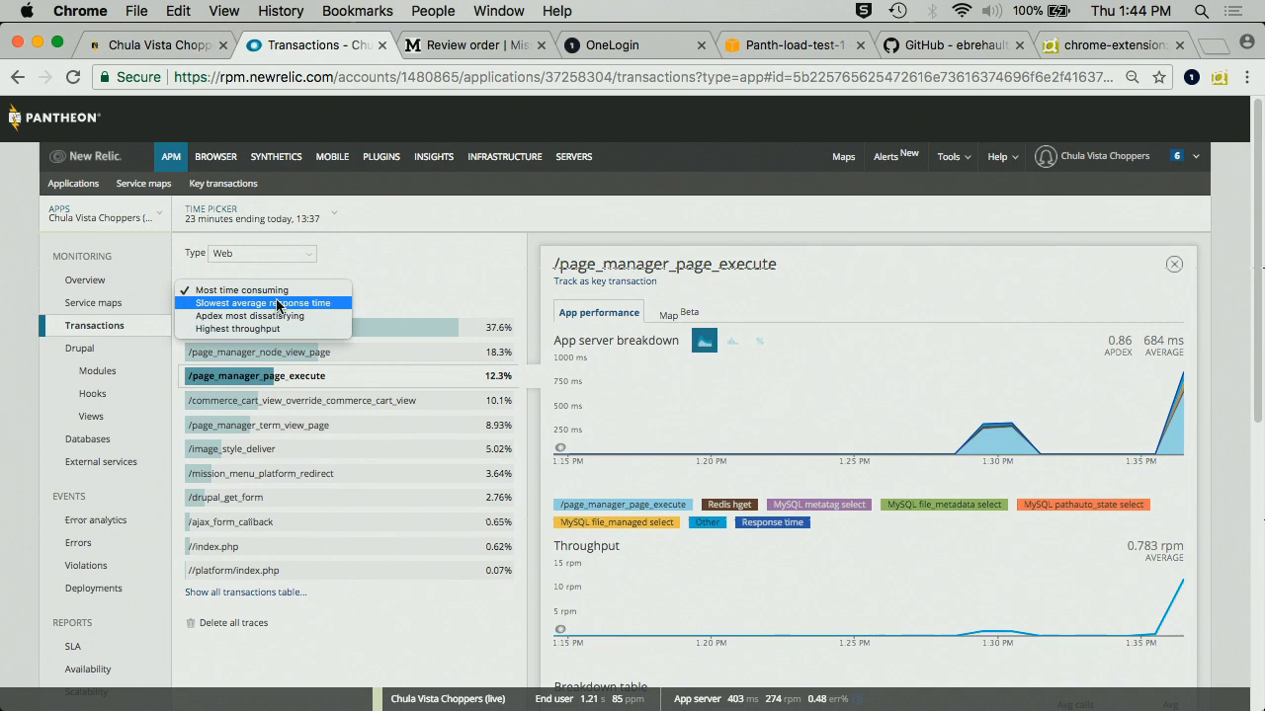
click(269, 303)
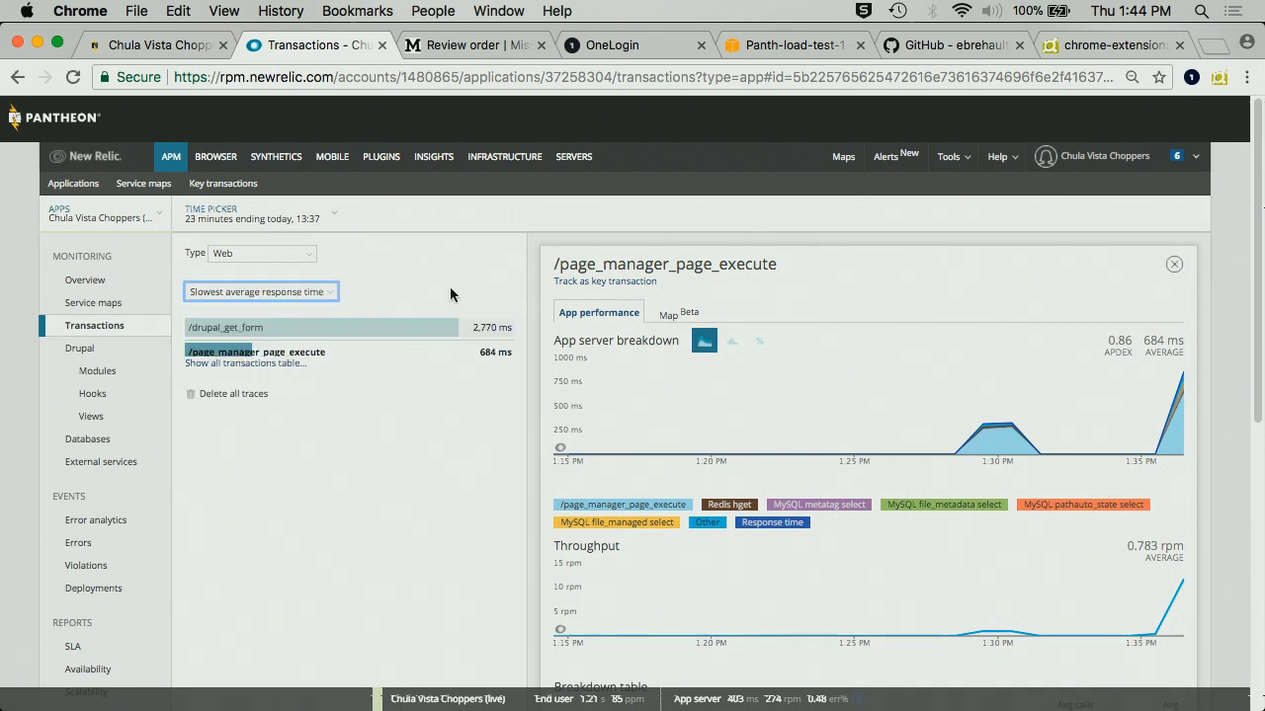
- Open /drupal_get_form's details, showing a 2,770 ms average at 0.0435 rpm, and review its breakdown
click(354, 331)
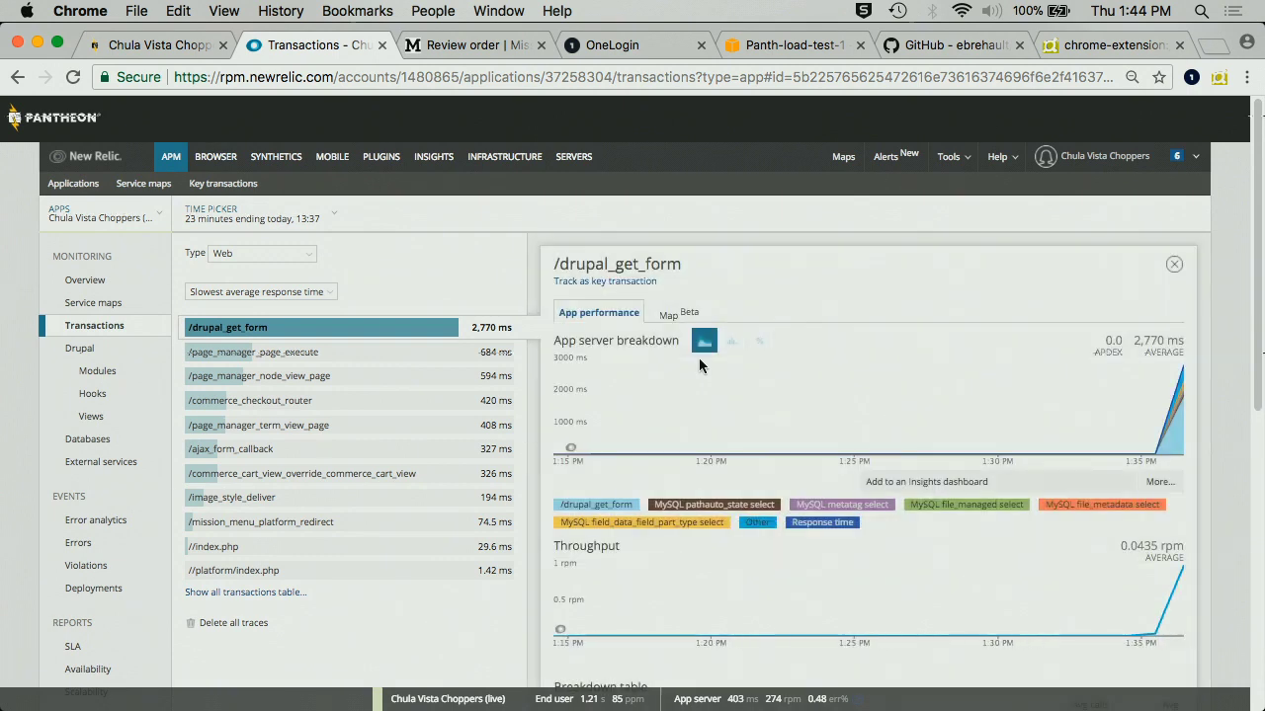
scroll(698, 365, down, 10)
scroll(699, 365, down, 2)
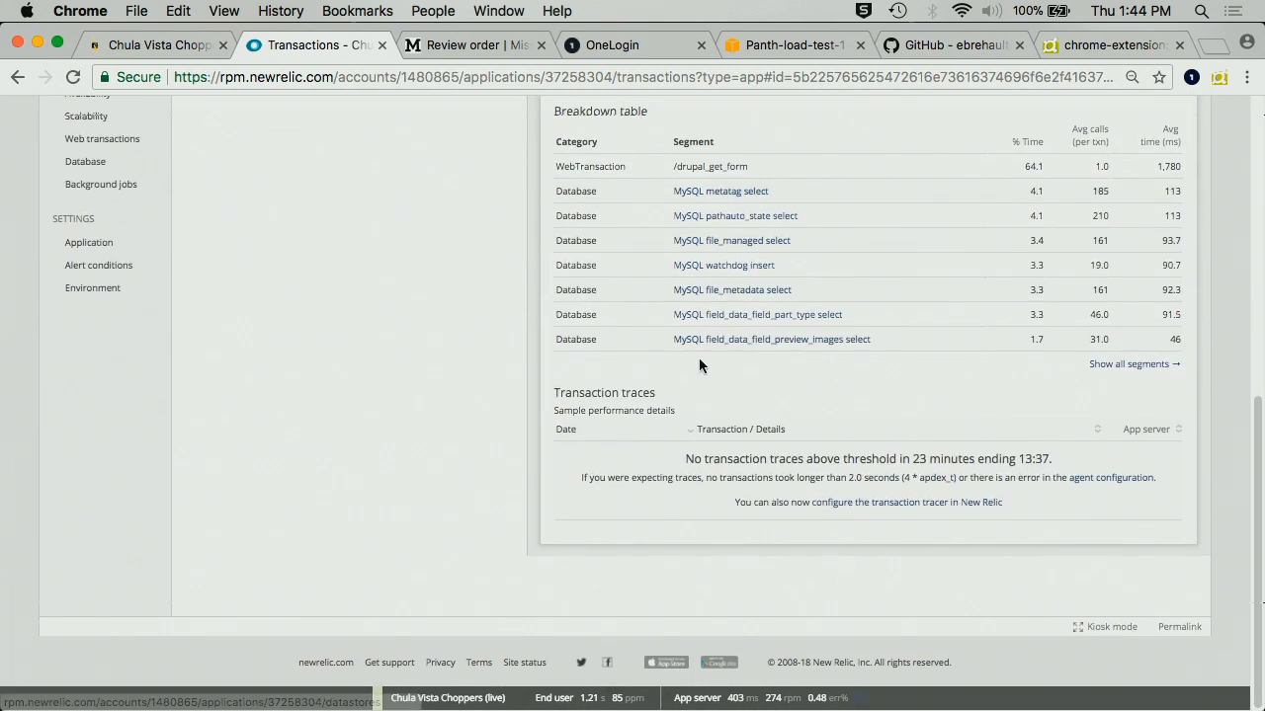
scroll(698, 364, up, 9)
scroll(698, 365, down, 9)
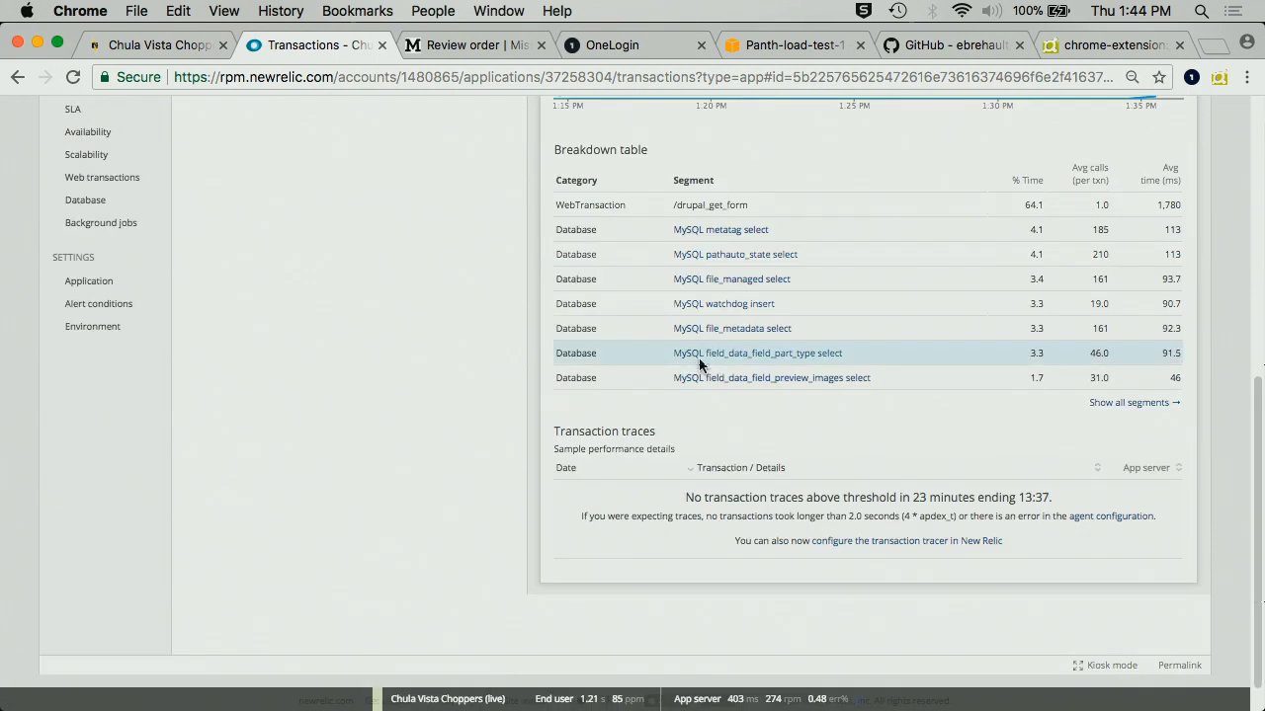
scroll(698, 364, up, 9)
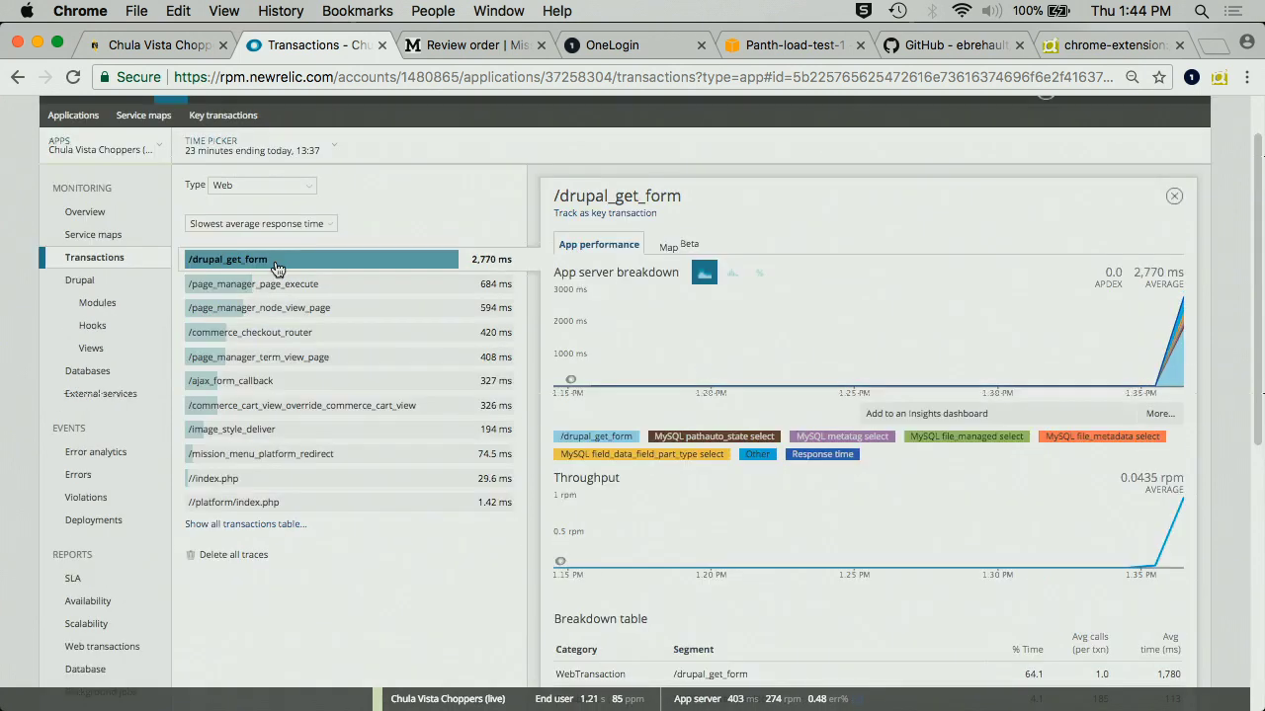
- Visit the app Overview, open the 2.8 s /page_manager_node_view_page traces, then return to Pantheon
click(85, 213)
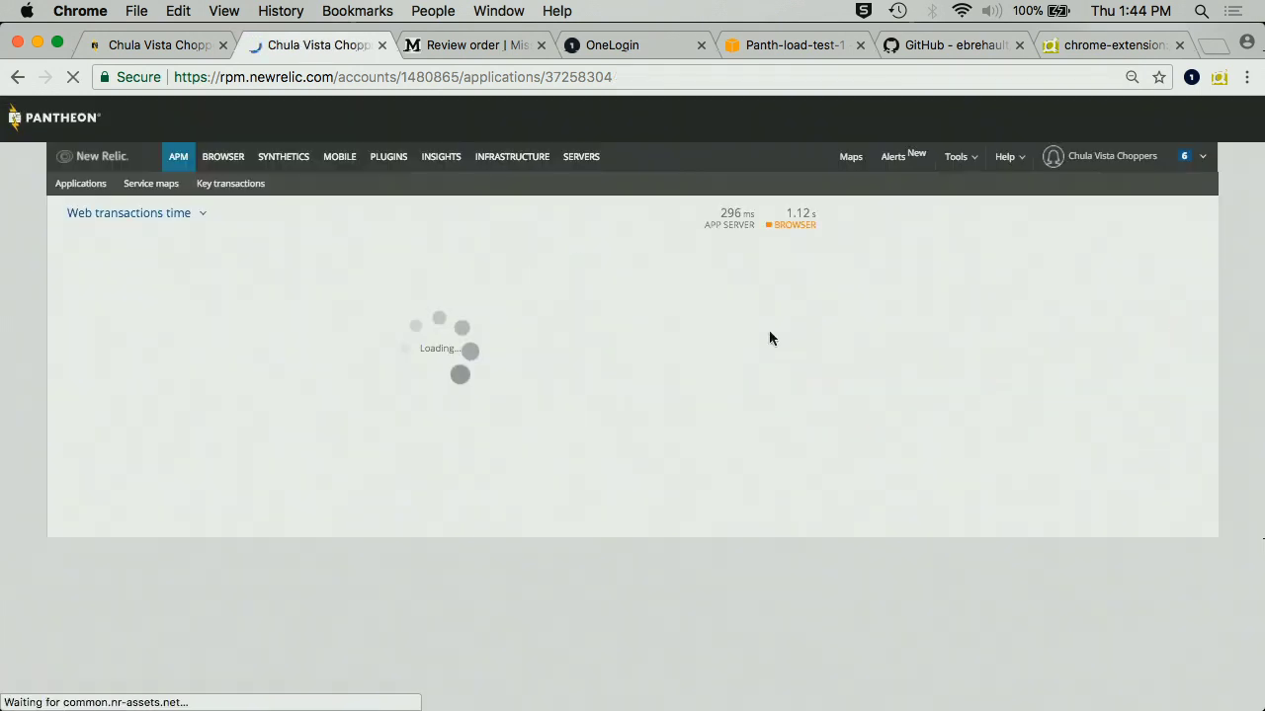
scroll(768, 336, down, 5)
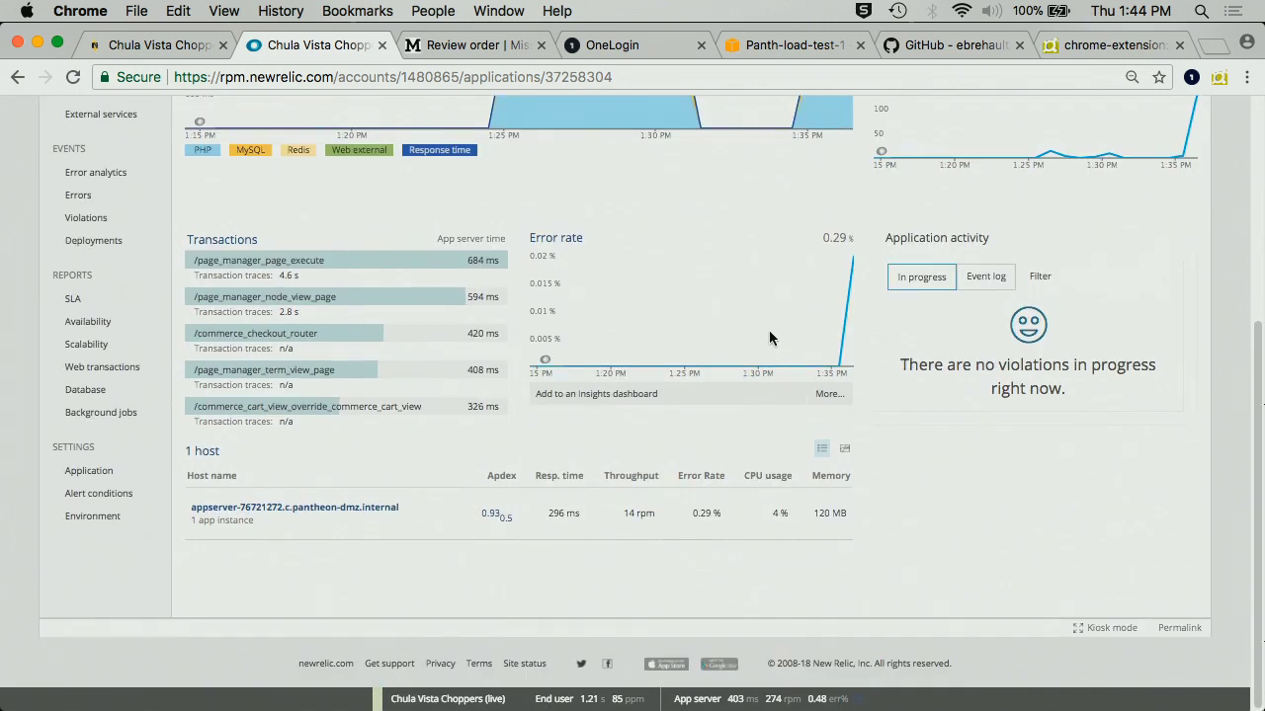
click(290, 321)
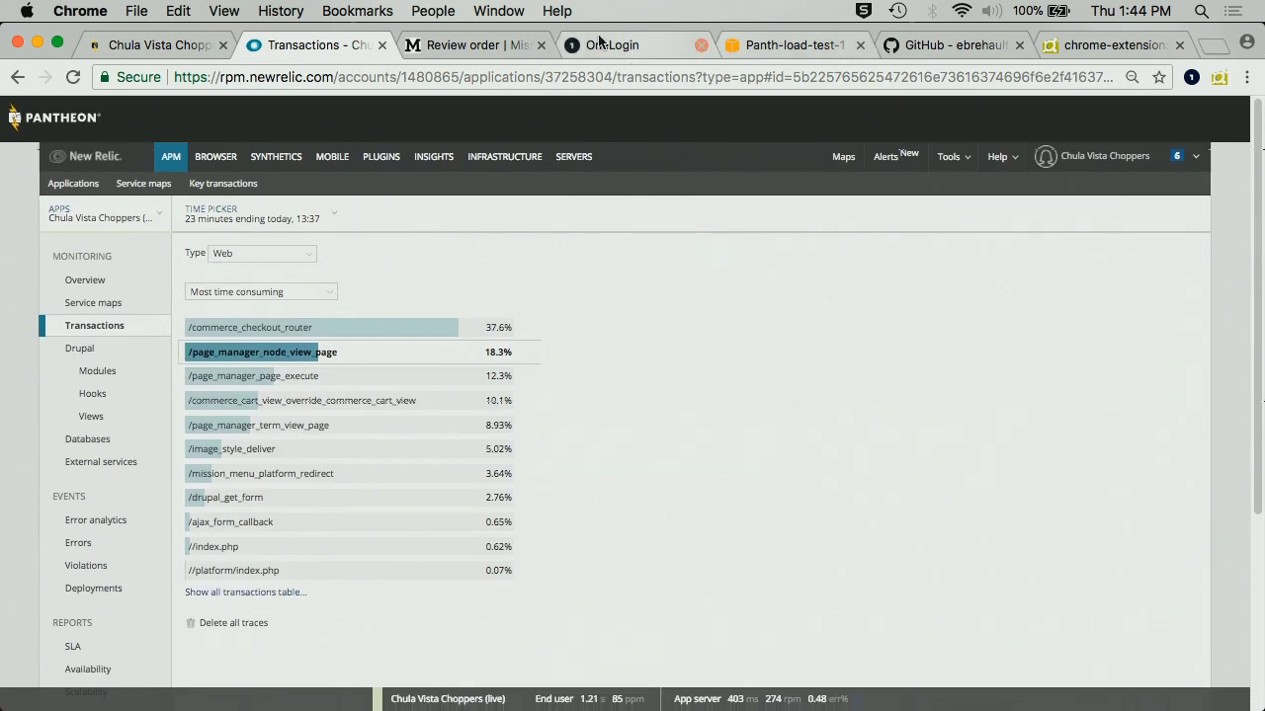
click(163, 46)
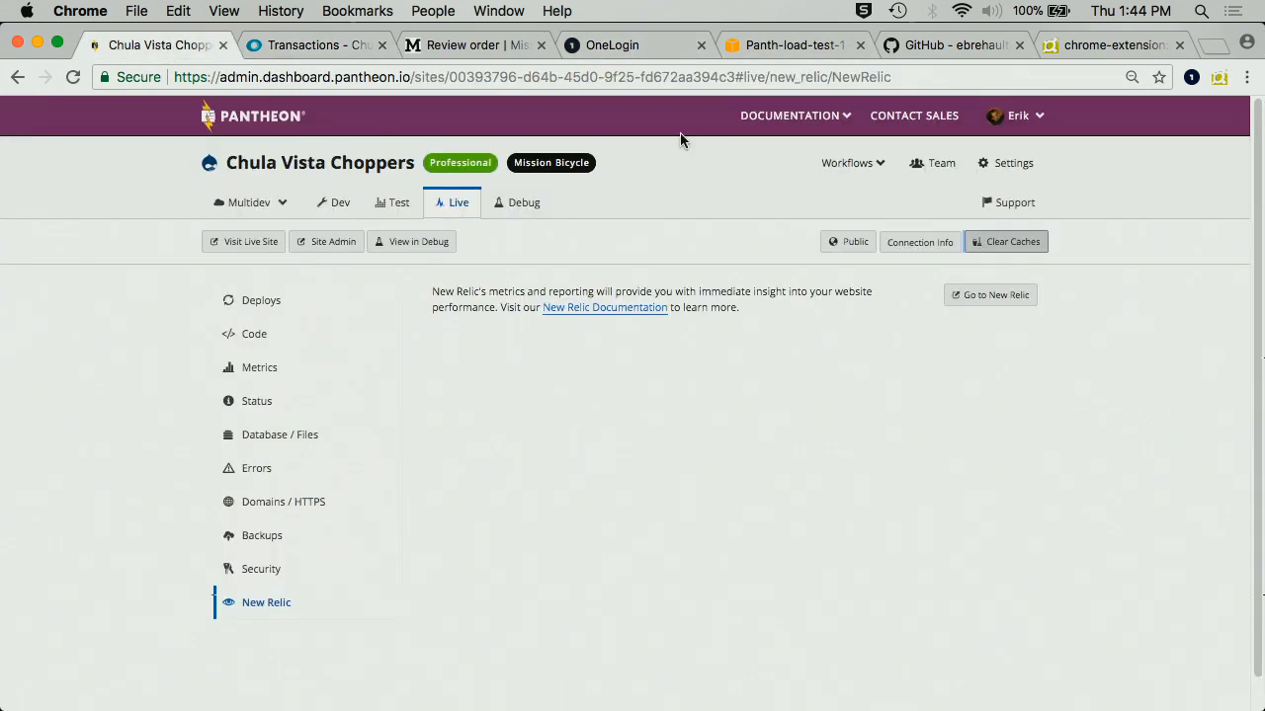
- Clear the live site's caches and bring Firefox's running Locust statistics (25 users, ~27 RPS) forward
click(1010, 244)
mouse_move(356, 703)
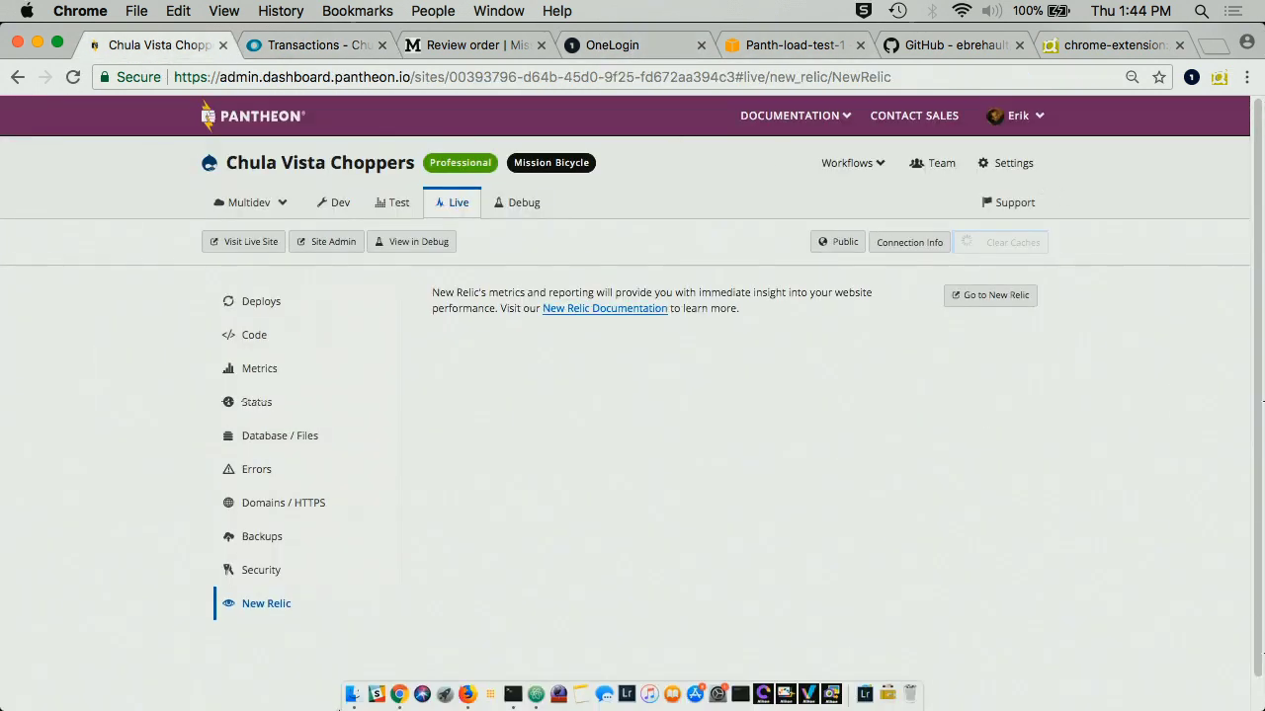
click(468, 695)
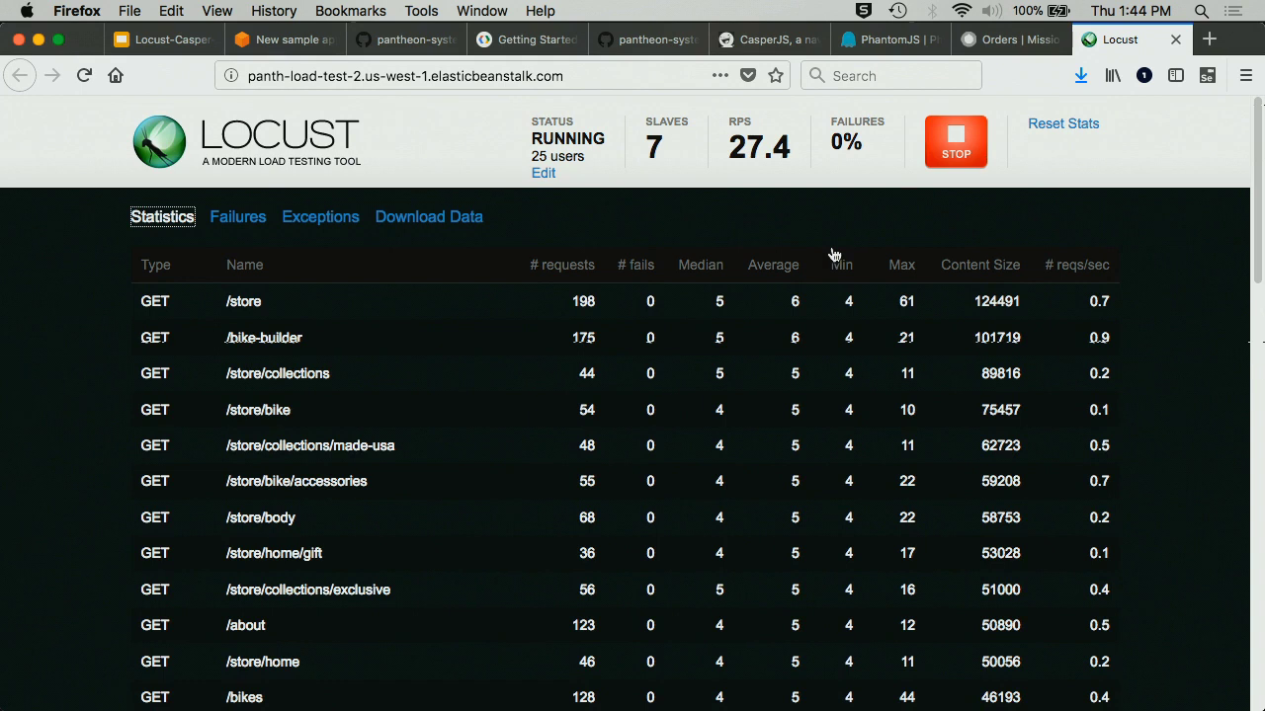
- Stop the 25-user Locust test running across 7 slaves
scroll(833, 255, down, 15)
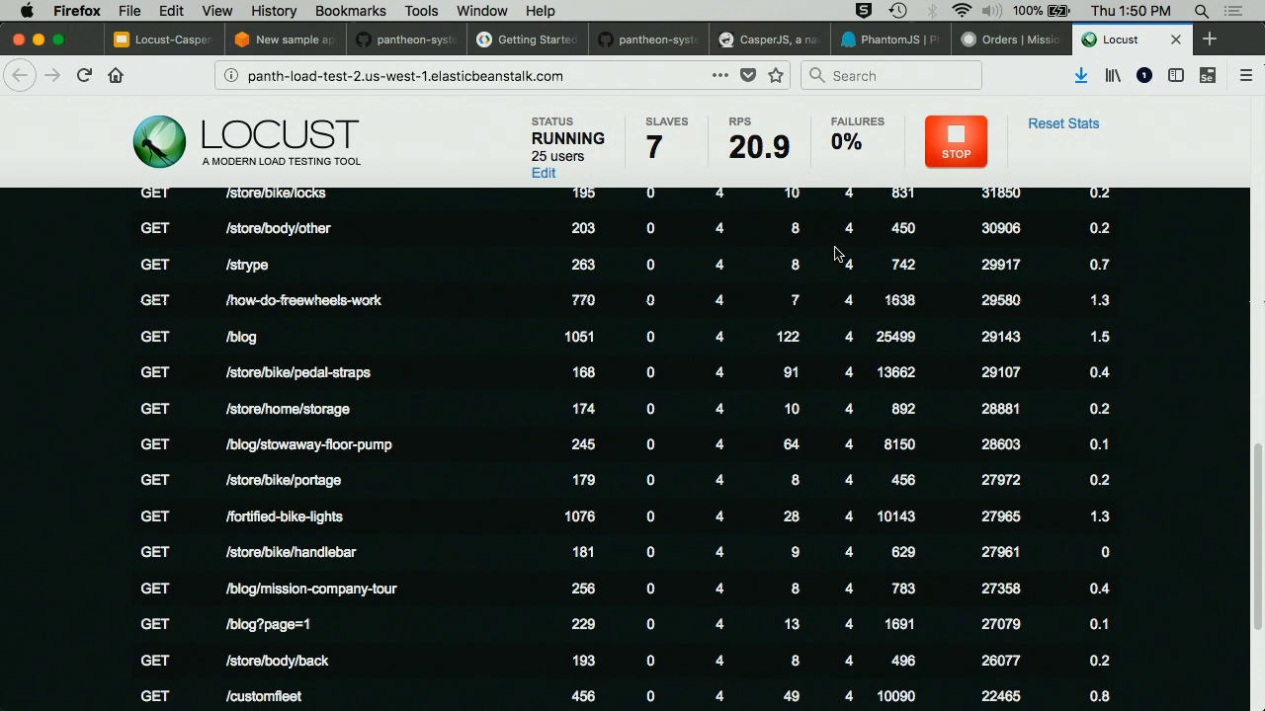
click(954, 150)
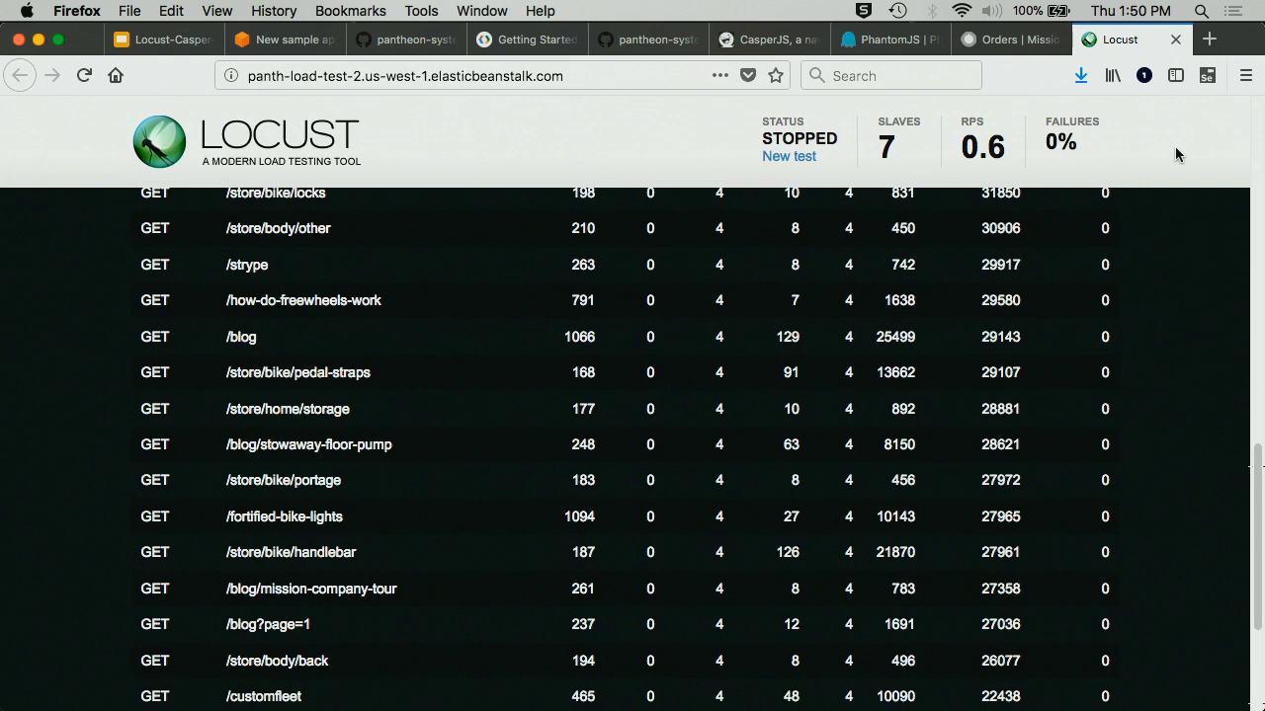
- Close the Locust tab and dismiss the Clone or download dropdown on the eb-locust-framework repository
click(1174, 40)
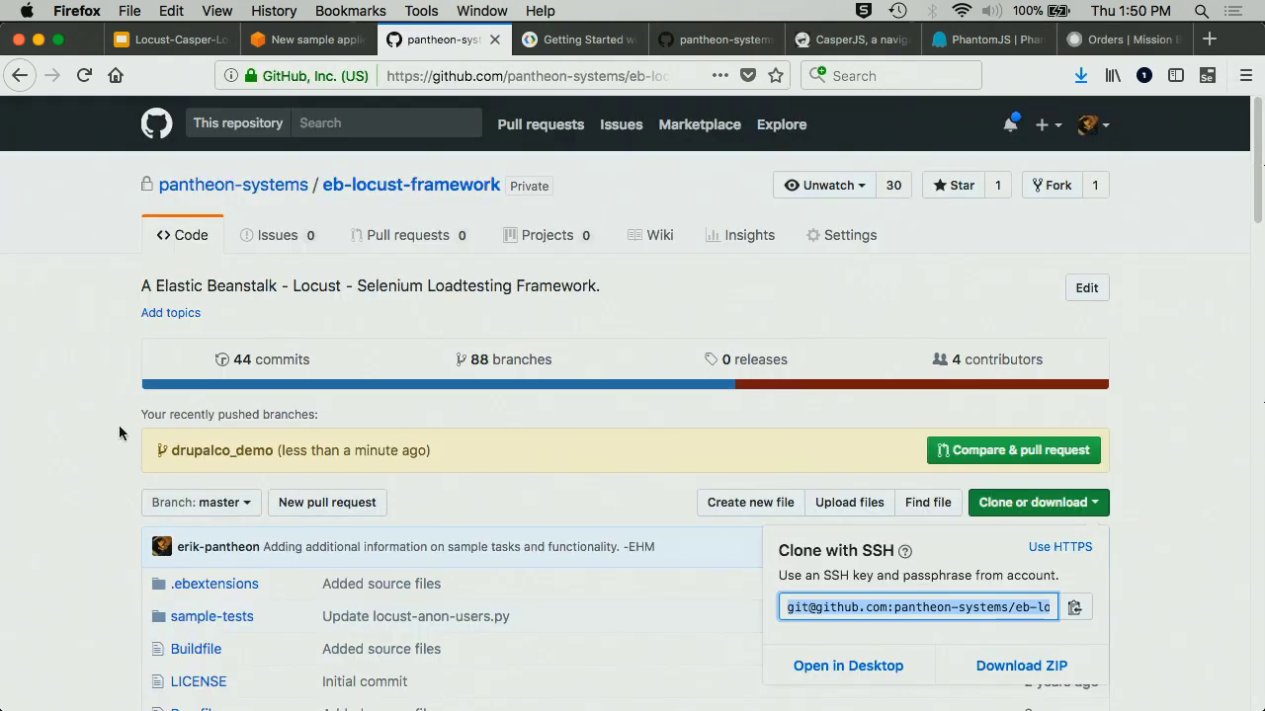
click(76, 254)
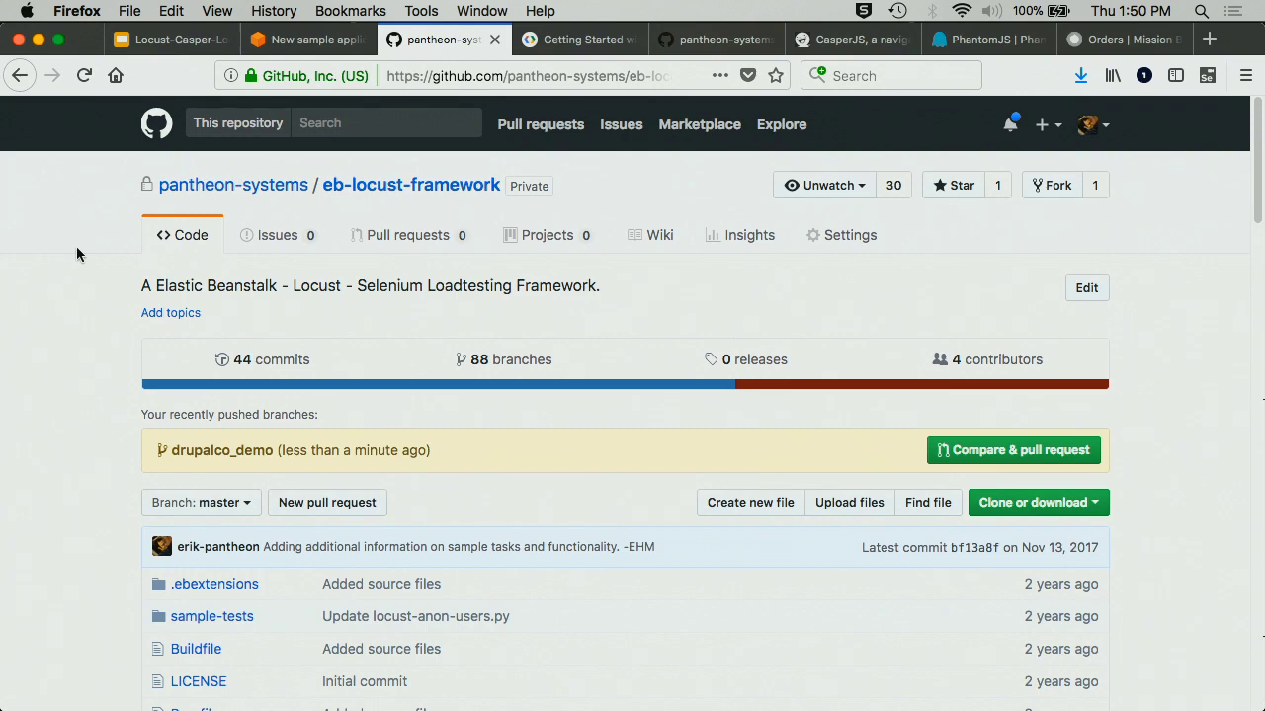